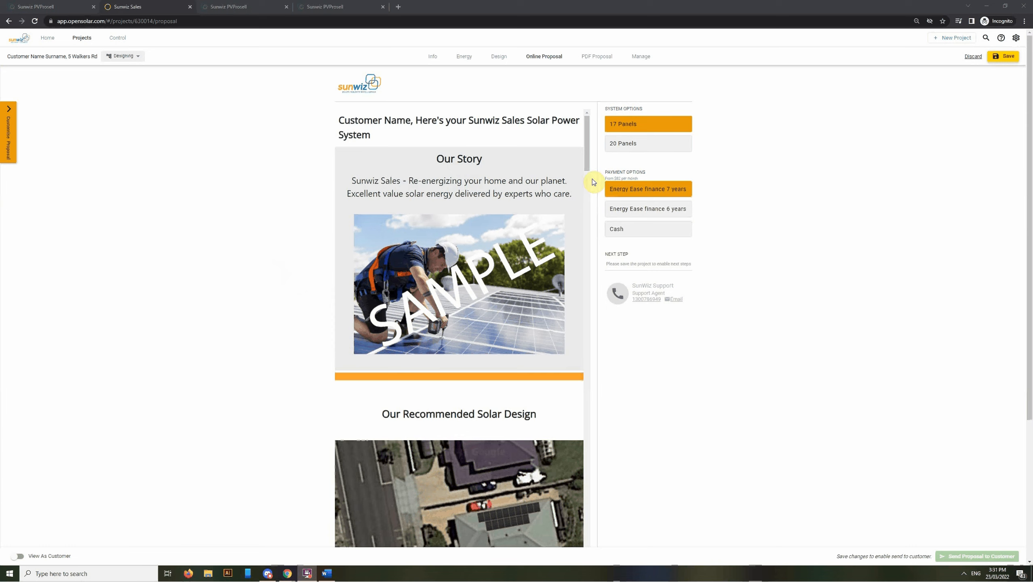
Scroll the OpenSolar proposal past Our Story to the recommended 5.525kW design and financials
{"action": "left_click_drag", "start_coordinate": [588, 166], "coordinate": [587, 189]}
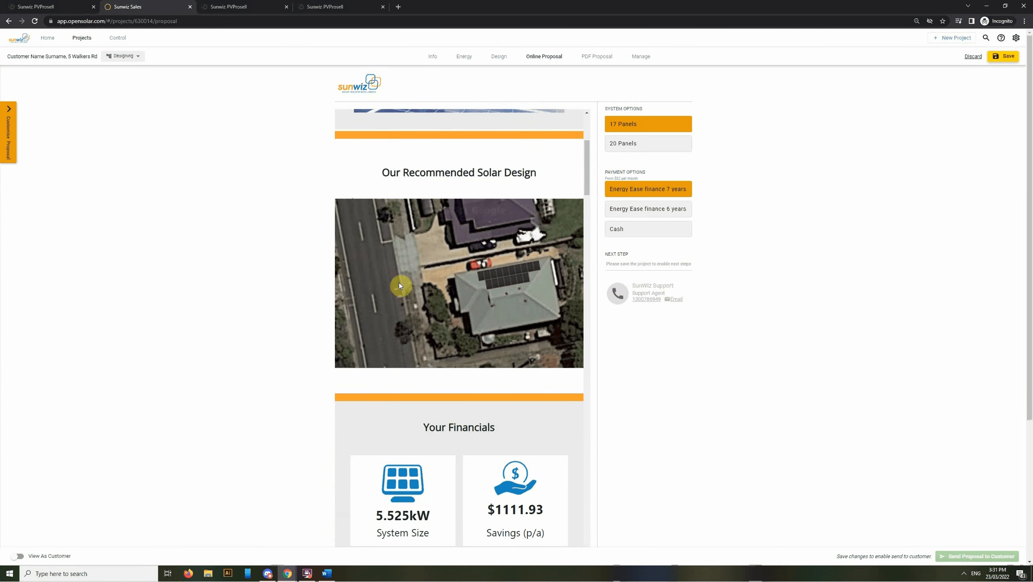
Scroll through the savings charts to Your System: 17 x 325W LG panels, 5.000 kW Fronius Primo
{"action": "left_click_drag", "start_coordinate": [588, 182], "coordinate": [587, 208]}
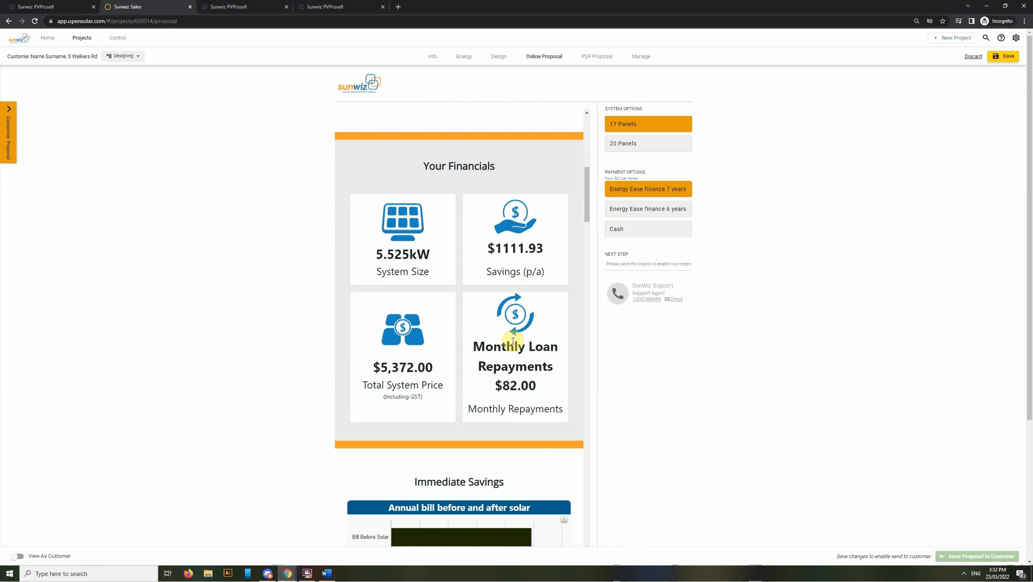
{"action": "left_click_drag", "start_coordinate": [585, 212], "coordinate": [584, 234]}
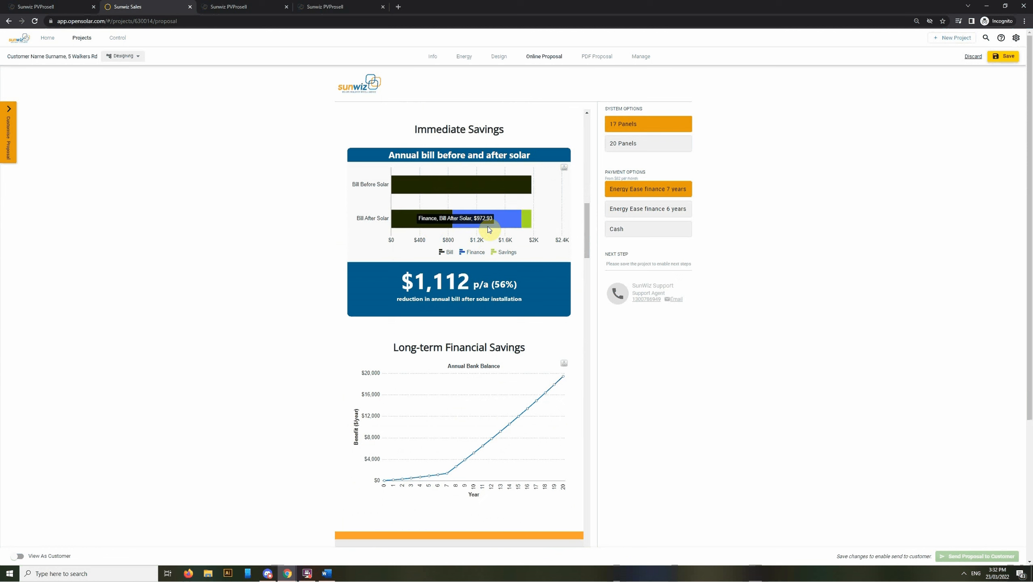
{"action": "mouse_move", "coordinate": [489, 226]}
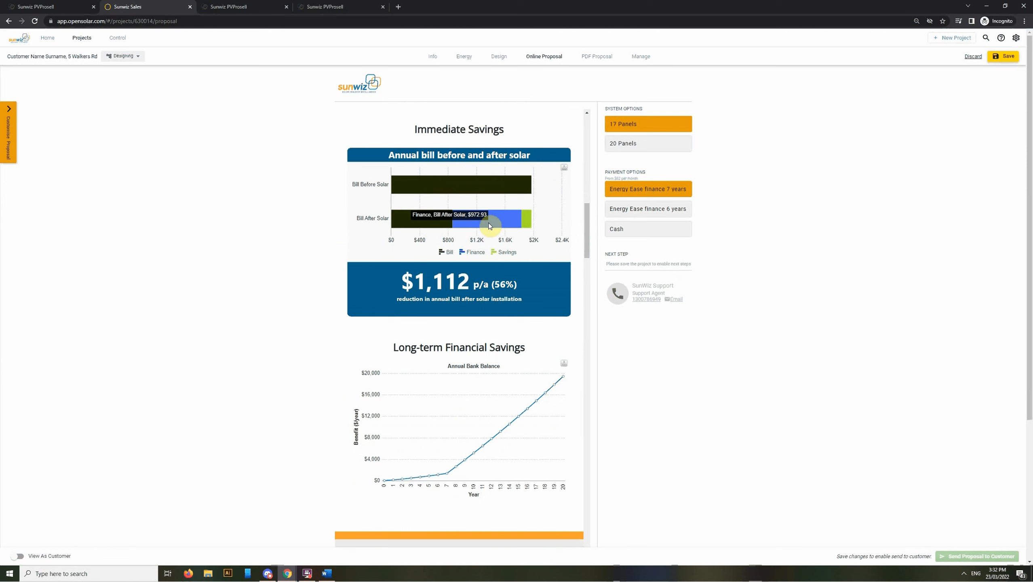
{"action": "mouse_move", "coordinate": [432, 228]}
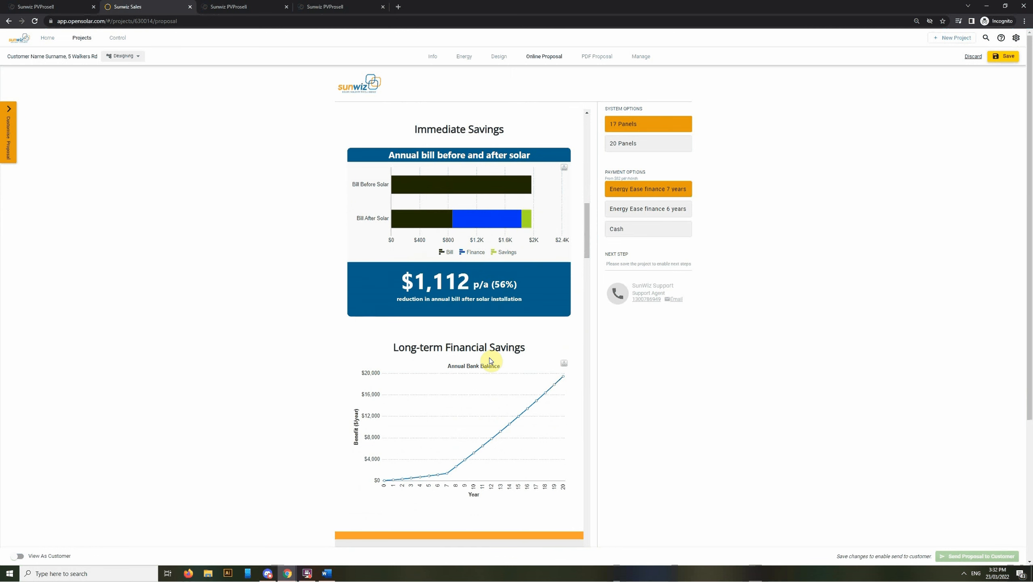
{"action": "left_click_drag", "start_coordinate": [587, 234], "coordinate": [592, 278]}
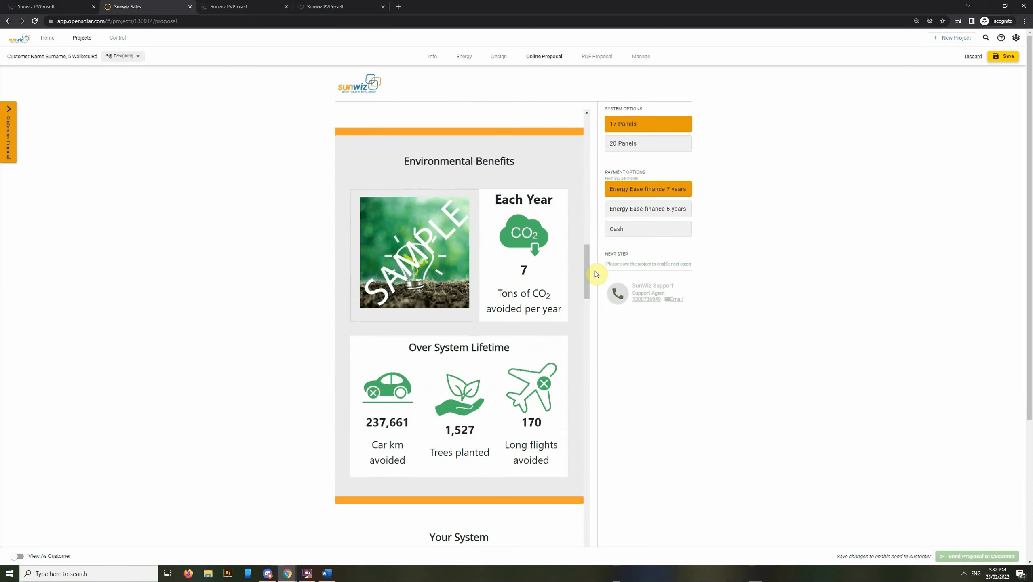
{"action": "left_click_drag", "start_coordinate": [589, 267], "coordinate": [596, 300]}
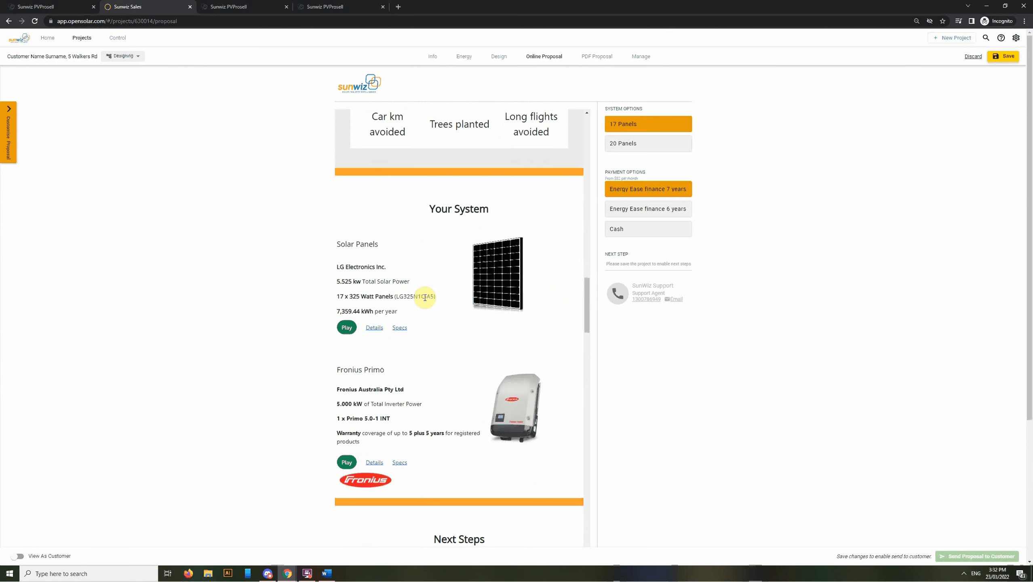
{"action": "left_click", "coordinate": [347, 330]}
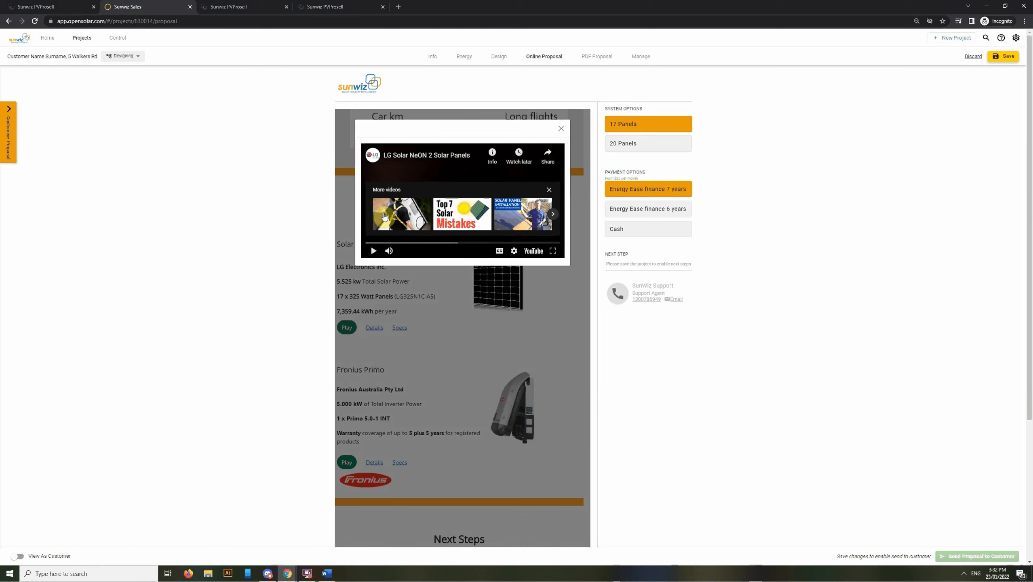
{"action": "left_click", "coordinate": [561, 129]}
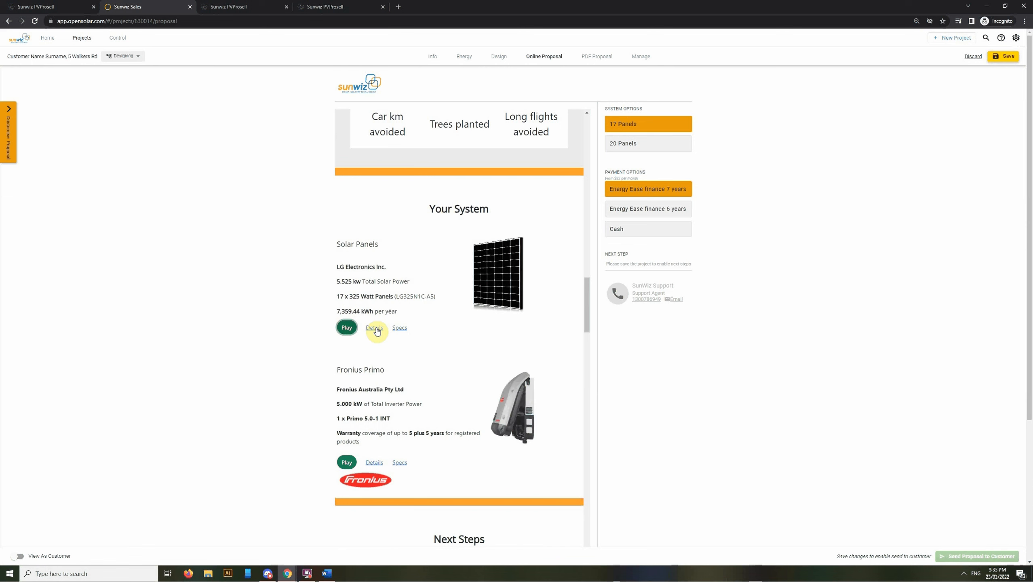
{"action": "left_click", "coordinate": [375, 329]}
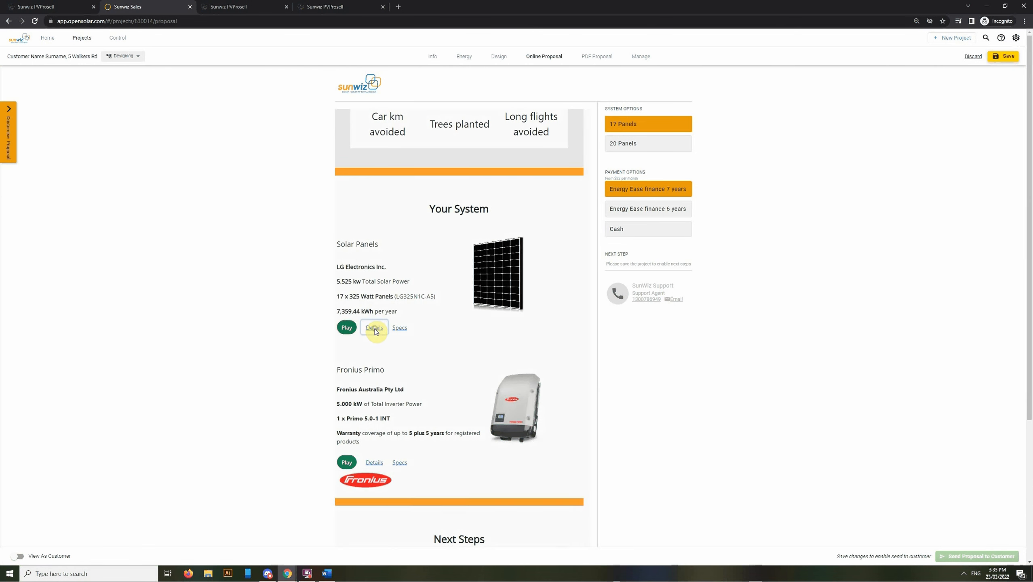
{"action": "scroll", "coordinate": [530, 231], "scroll_direction": "down", "scroll_amount": 4}
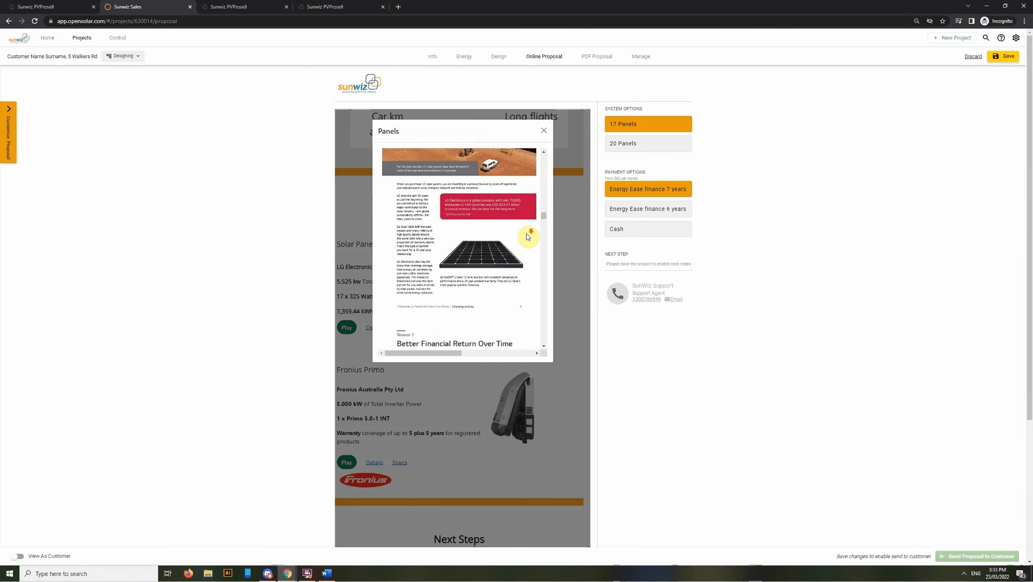
{"action": "left_click", "coordinate": [544, 133]}
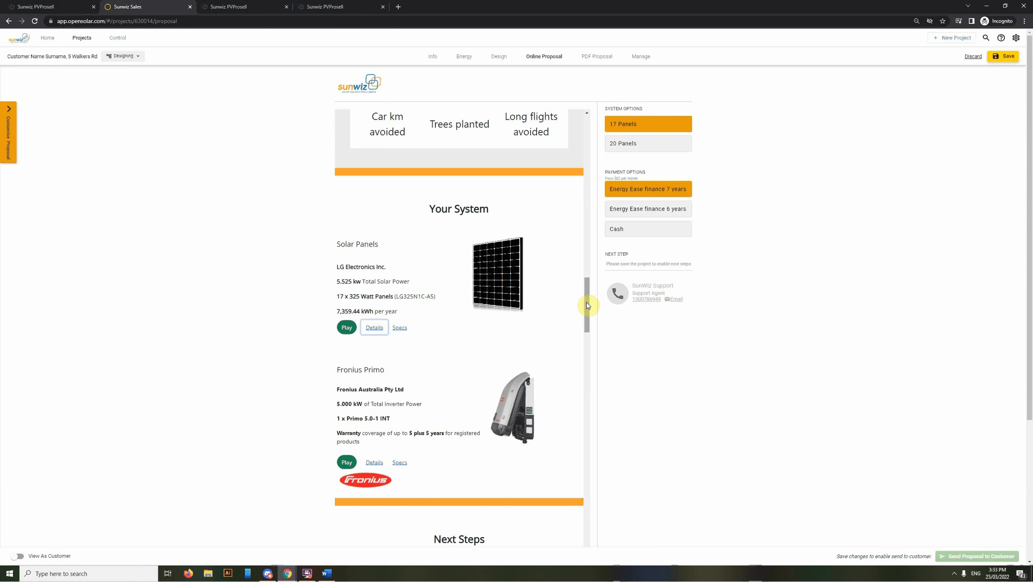
{"action": "left_click_drag", "start_coordinate": [589, 303], "coordinate": [588, 344]}
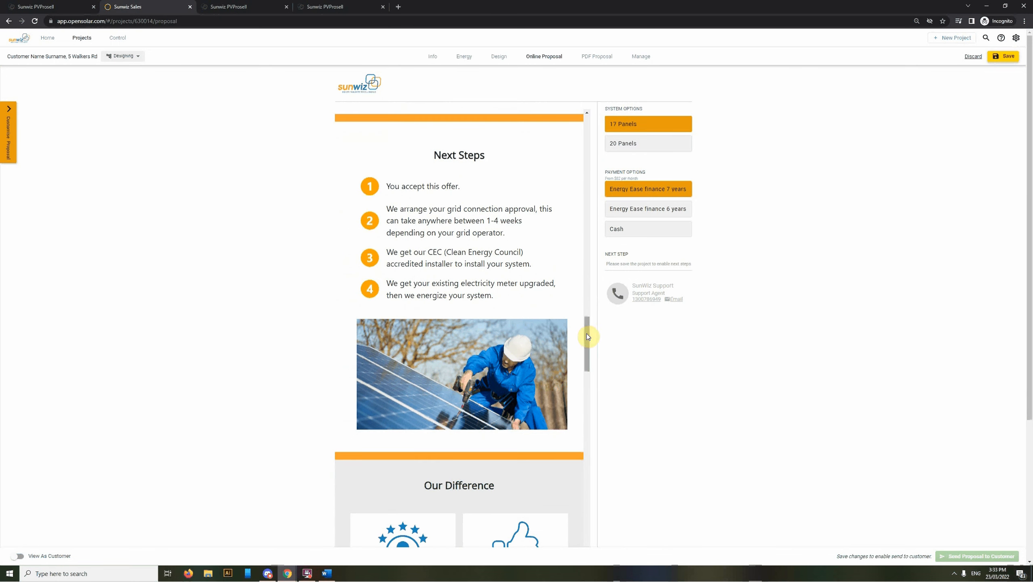
Scroll the proposal through Next Steps, Our Difference and the charts
{"action": "left_click_drag", "start_coordinate": [587, 336], "coordinate": [592, 370]}
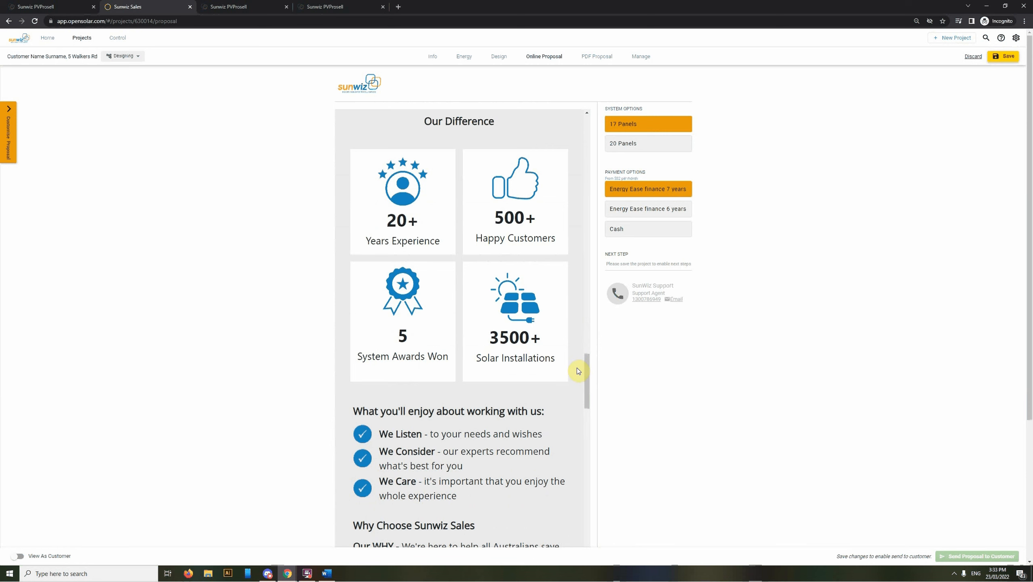
{"action": "scroll", "coordinate": [576, 366], "scroll_direction": "down", "scroll_amount": 2}
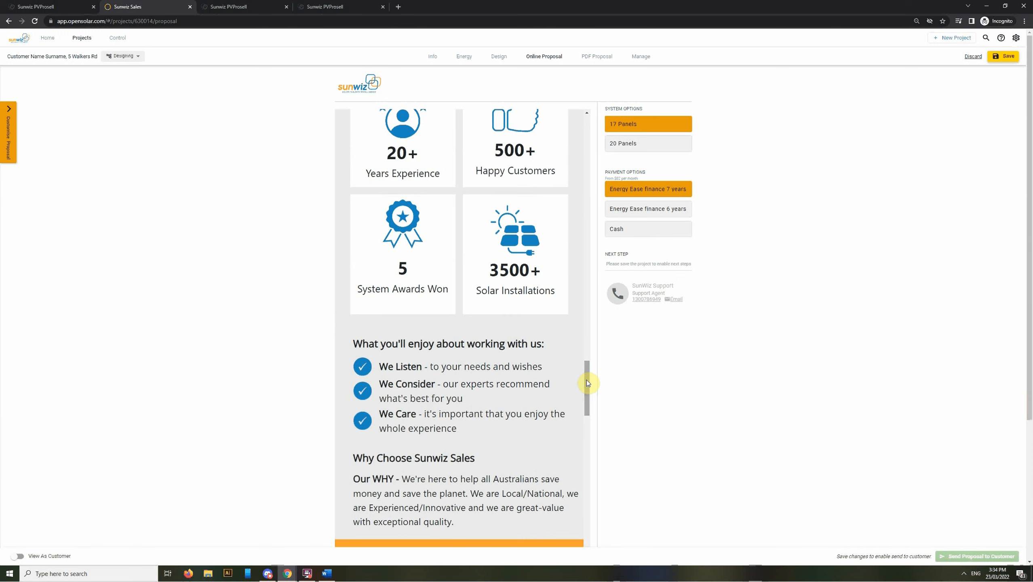
{"action": "left_click_drag", "start_coordinate": [586, 381], "coordinate": [587, 417]}
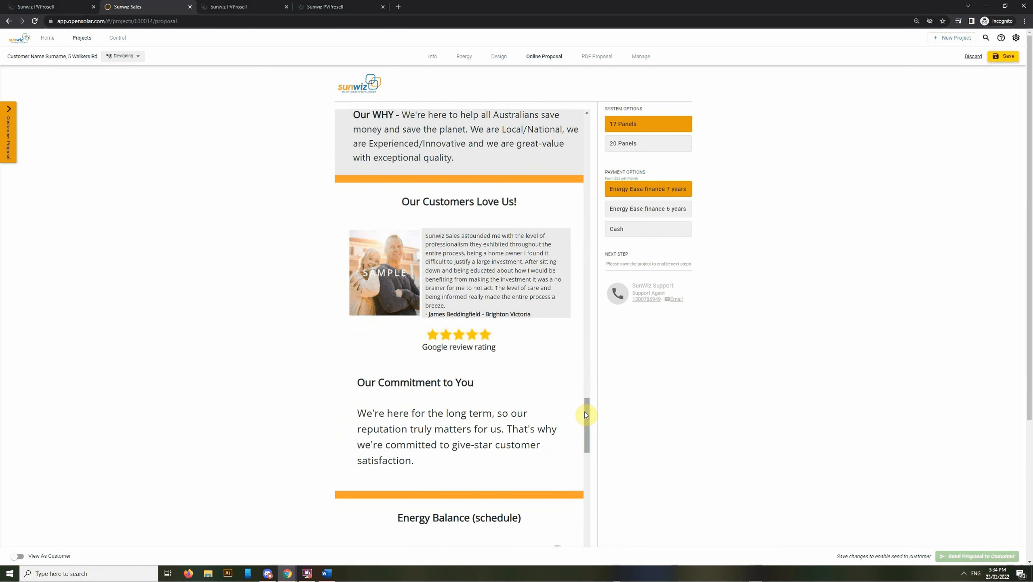
{"action": "left_click_drag", "start_coordinate": [585, 415], "coordinate": [587, 453]}
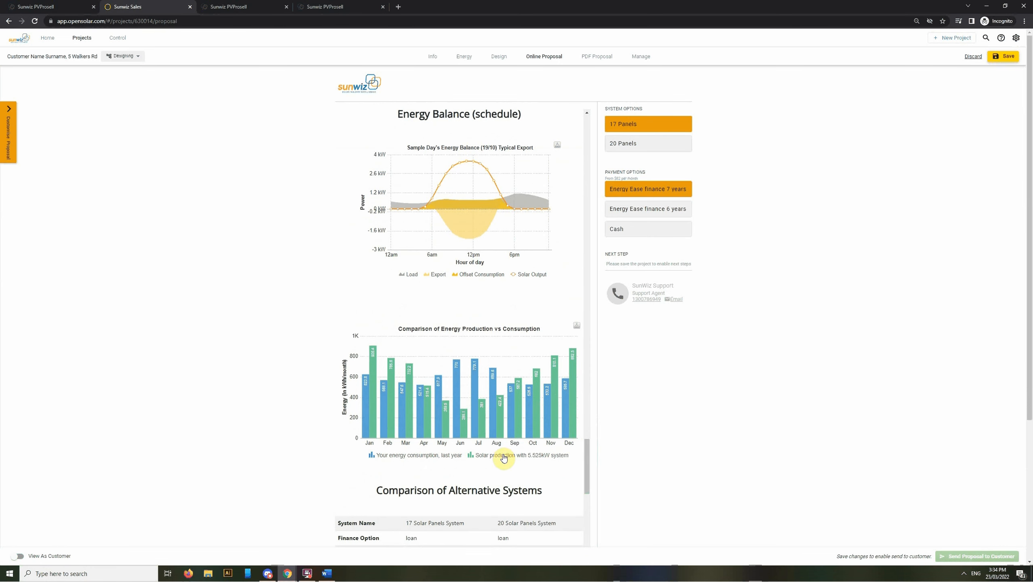
{"action": "left_click_drag", "start_coordinate": [585, 449], "coordinate": [587, 473]}
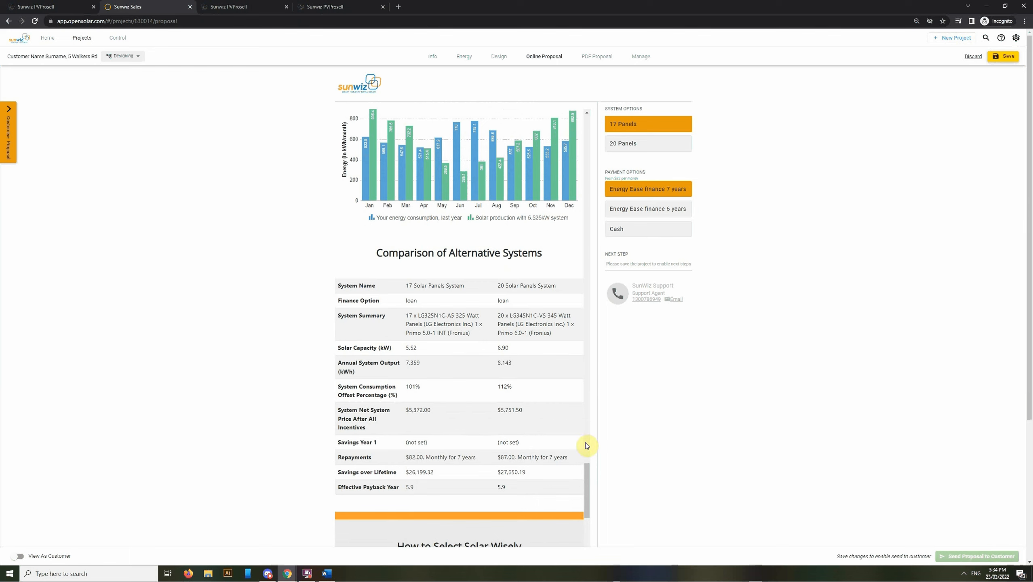
{"action": "left_click_drag", "start_coordinate": [587, 474], "coordinate": [605, 515]}
Scroll to the bottom: the eight-criteria retailer Checklist, work photos and testimonials
{"action": "scroll", "coordinate": [533, 456], "scroll_direction": "down", "scroll_amount": 3}
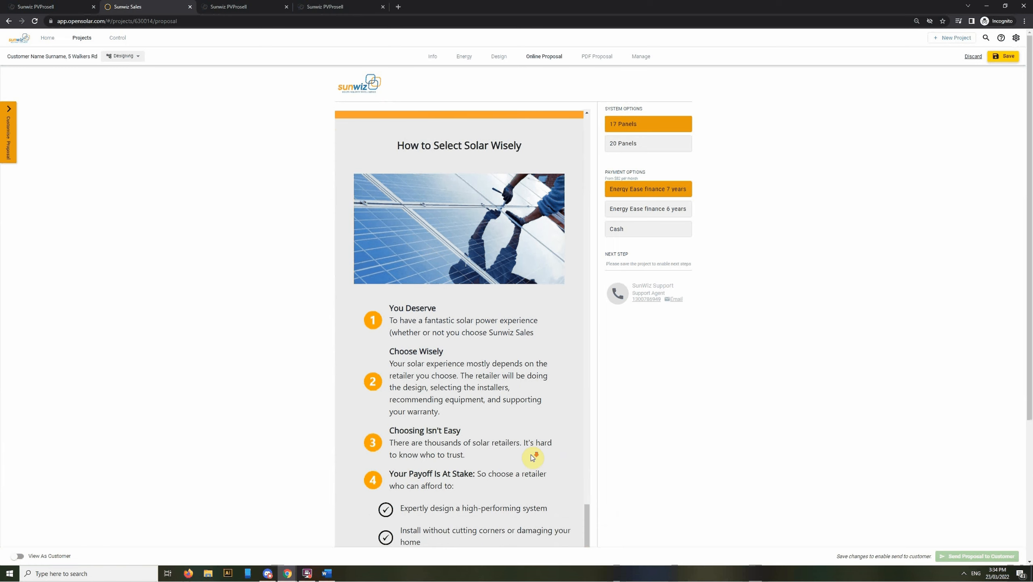
{"action": "scroll", "coordinate": [534, 454], "scroll_direction": "down", "scroll_amount": 7}
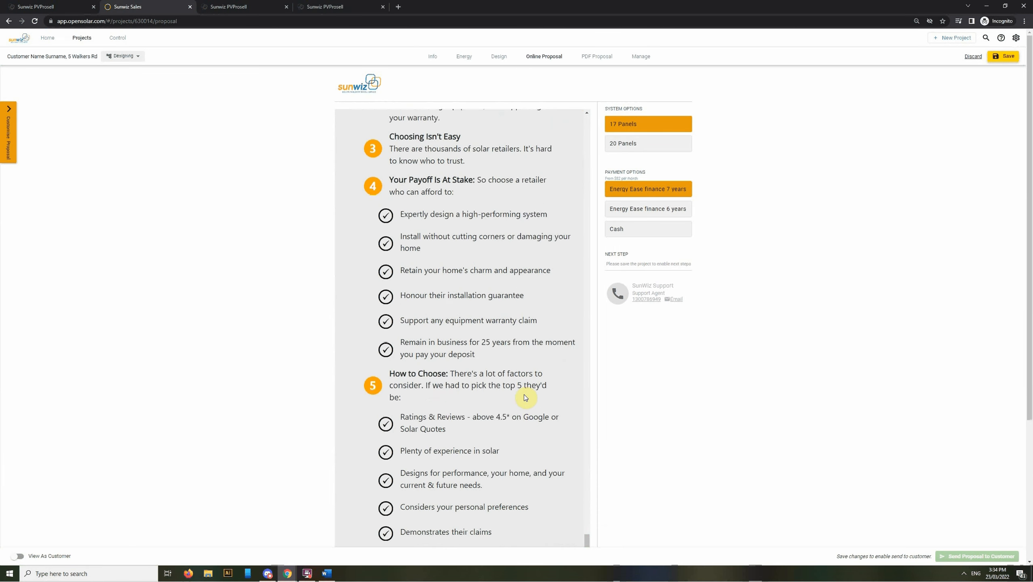
{"action": "scroll", "coordinate": [530, 393], "scroll_direction": "down", "scroll_amount": 10}
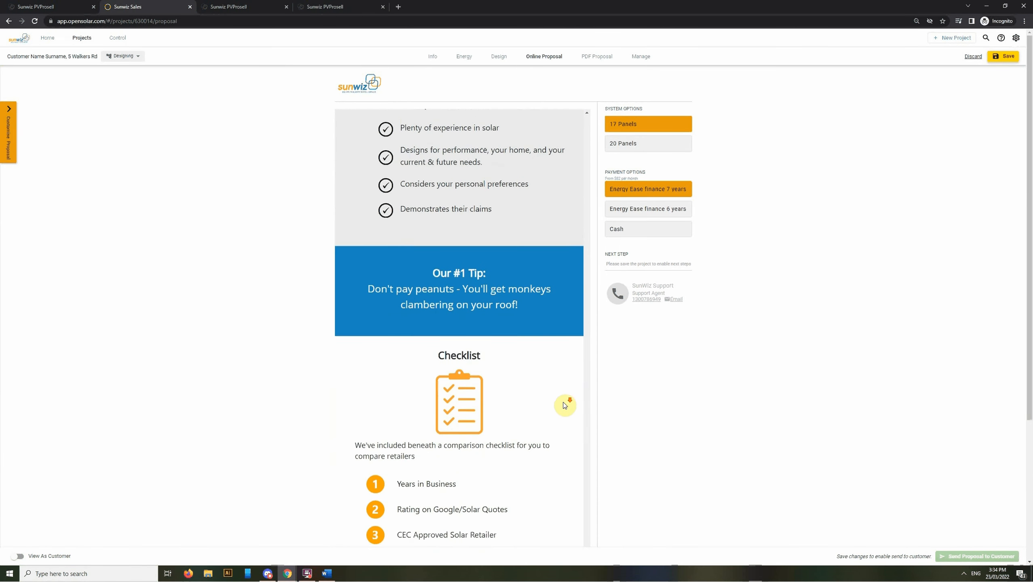
{"action": "scroll", "coordinate": [555, 400], "scroll_direction": "down", "scroll_amount": 3}
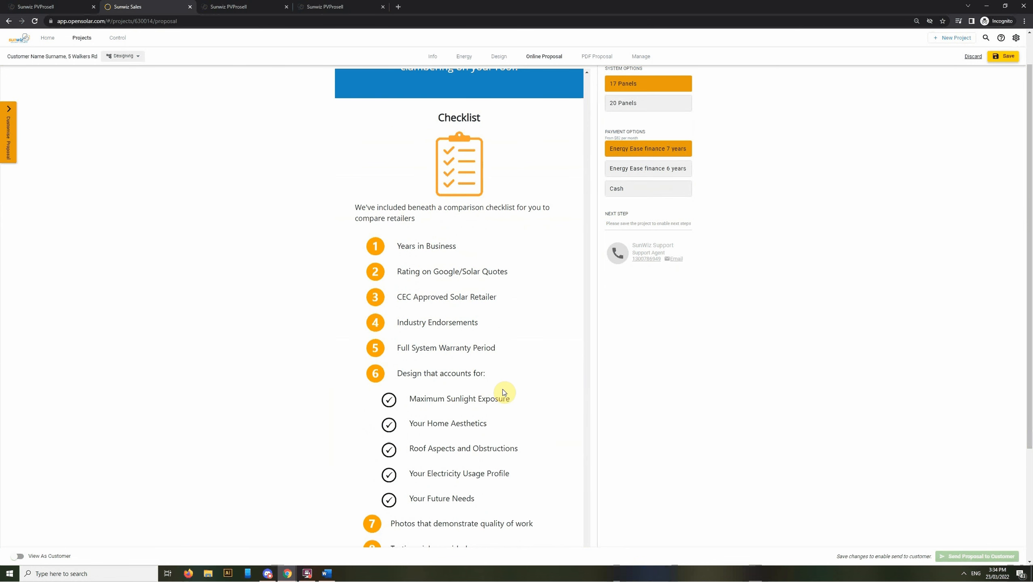
{"action": "scroll", "coordinate": [504, 395], "scroll_direction": "down", "scroll_amount": 4}
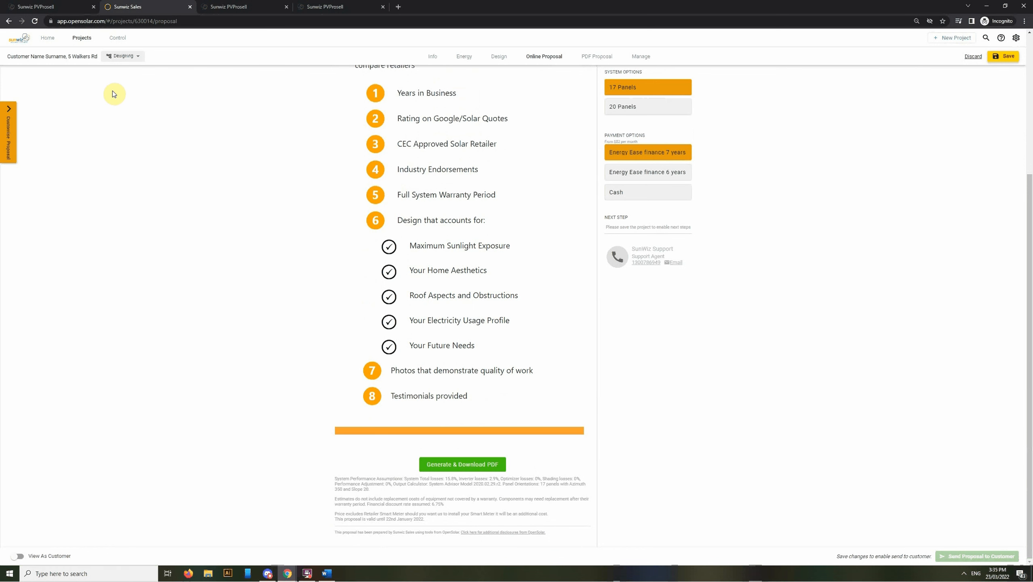
In the Irresistible Proposal (Residential - backup) template, view page 2, then page 3, the Finance Your Financials page
{"action": "left_click", "coordinate": [56, 7]}
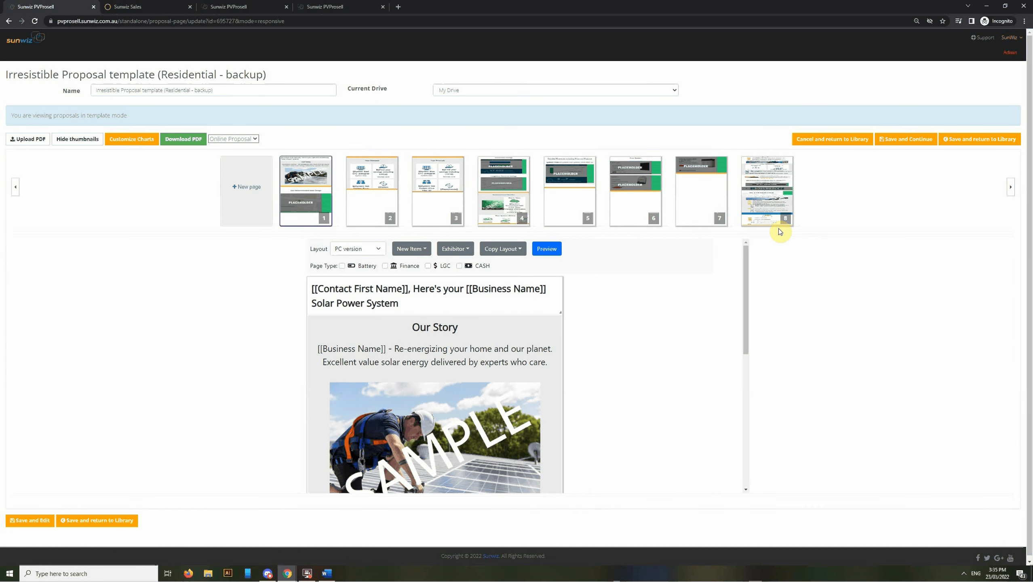
{"action": "mouse_move", "coordinate": [779, 228]}
{"action": "mouse_move", "coordinate": [392, 225]}
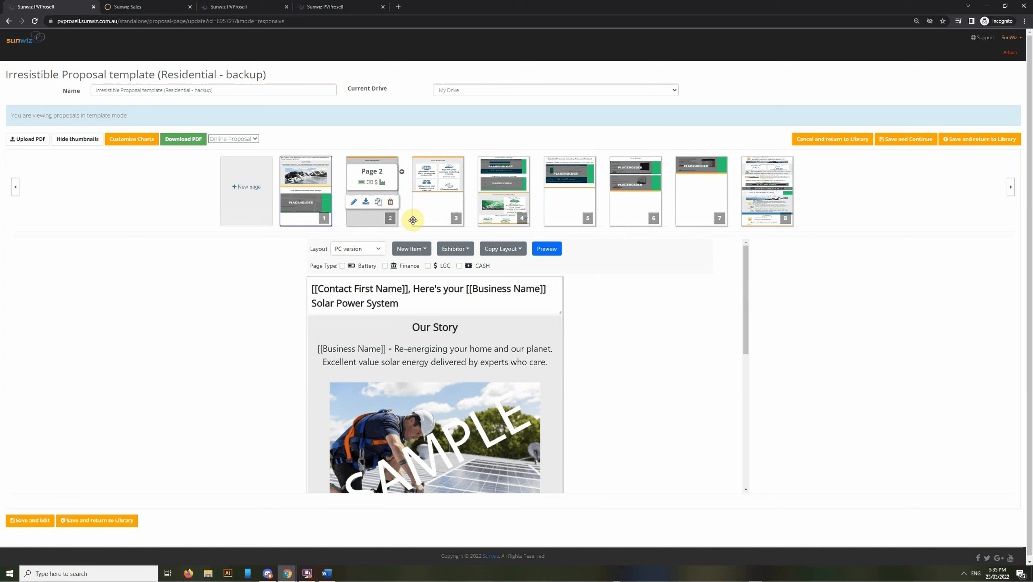
{"action": "left_click", "coordinate": [370, 223]}
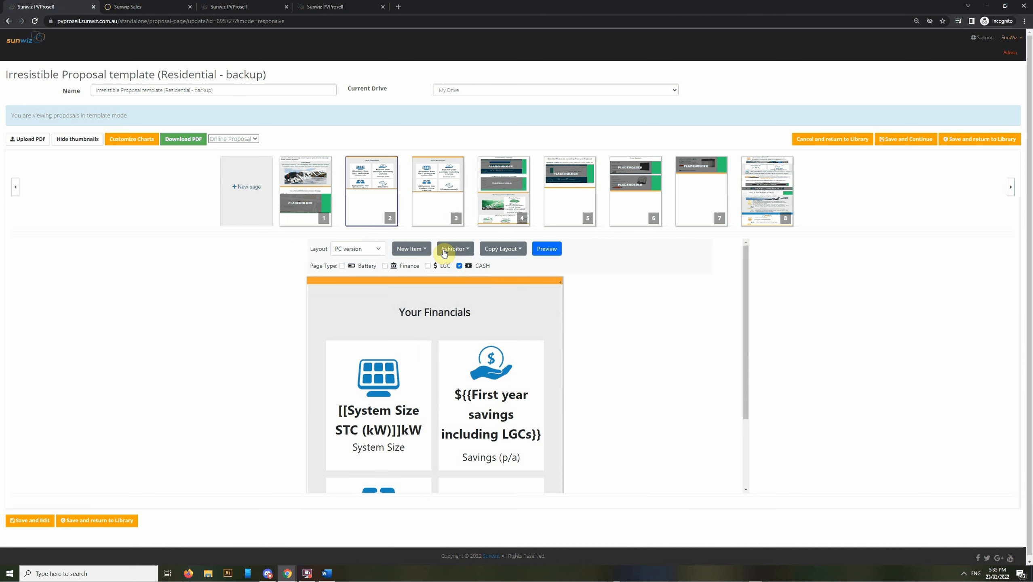
{"action": "left_click", "coordinate": [435, 222]}
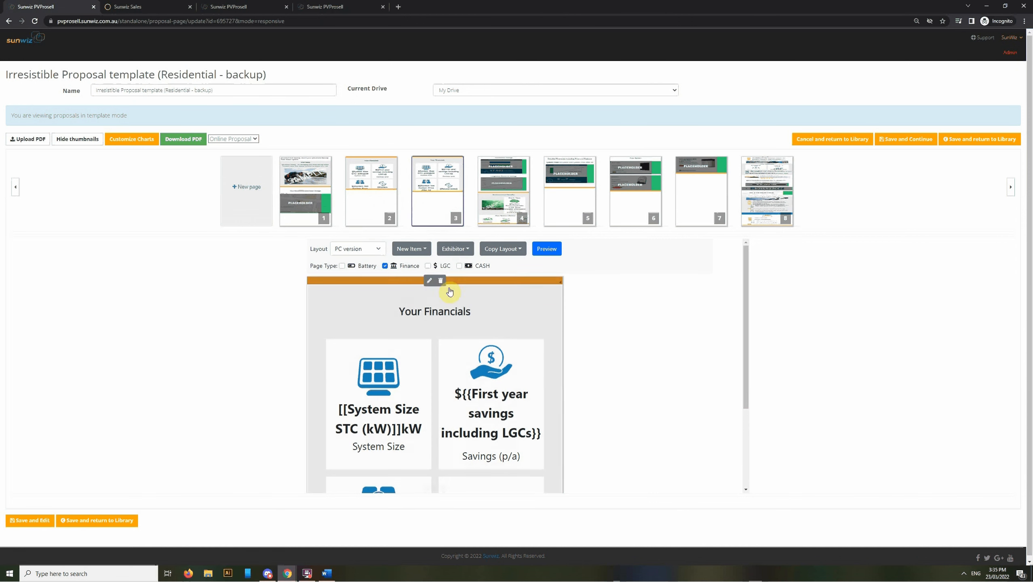
{"action": "scroll", "coordinate": [459, 347], "scroll_direction": "down", "scroll_amount": 3}
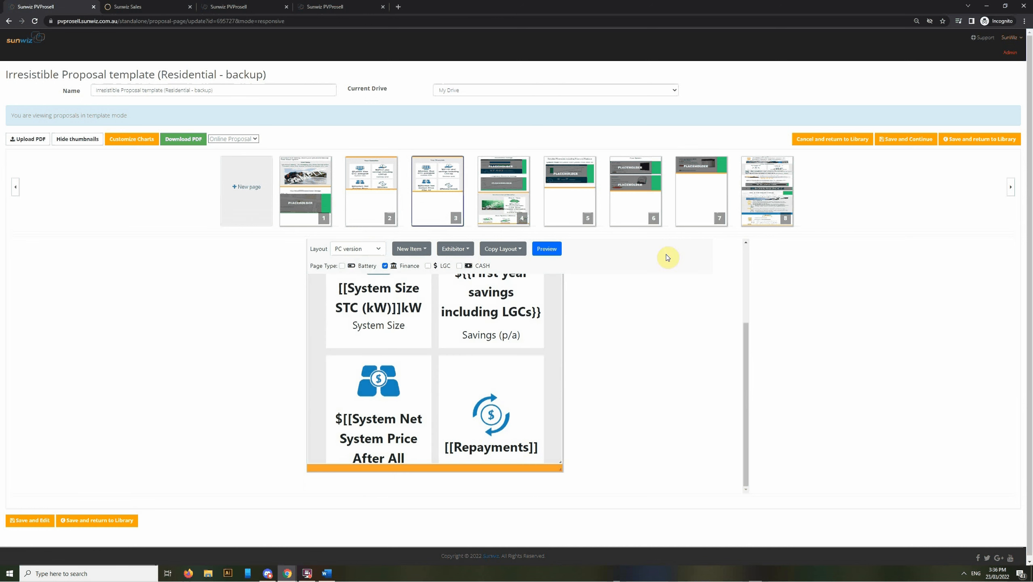
Open the battery page and check the list of exhibitable component types
{"action": "left_click", "coordinate": [700, 214]}
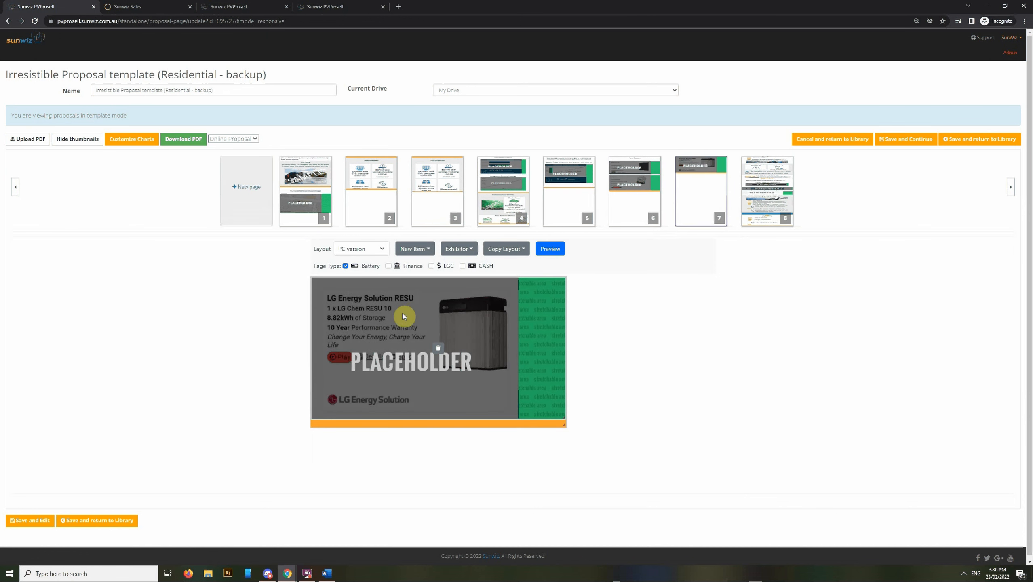
{"action": "left_click", "coordinate": [458, 249]}
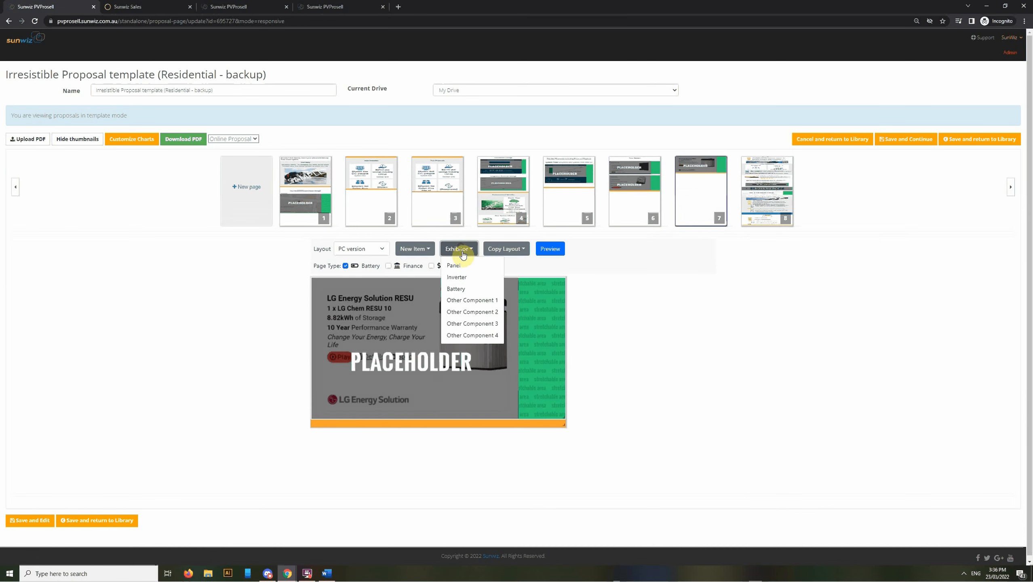
{"action": "left_click", "coordinate": [479, 292]}
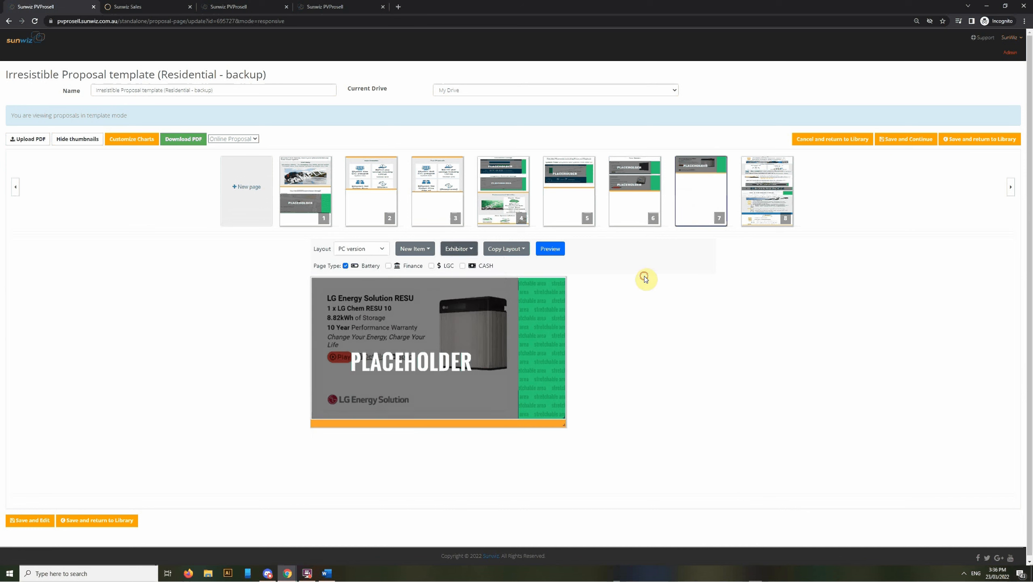
Review page 6, Your System, then bring up the Awesome Proposal Template (updated - backup)
{"action": "left_click", "coordinate": [631, 224]}
{"action": "scroll", "coordinate": [496, 336], "scroll_direction": "down", "scroll_amount": 2}
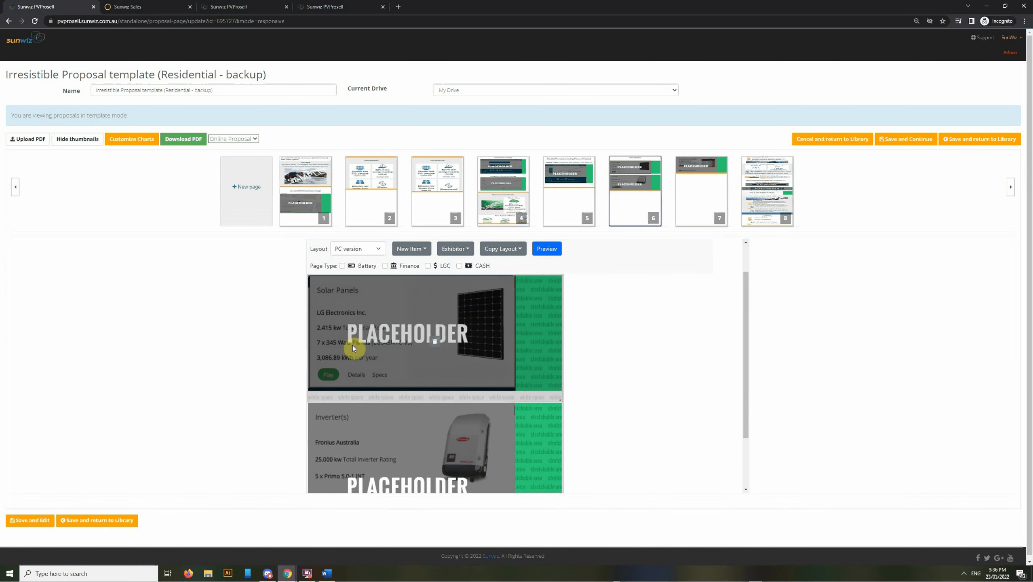
{"action": "scroll", "coordinate": [381, 334], "scroll_direction": "down", "scroll_amount": 2}
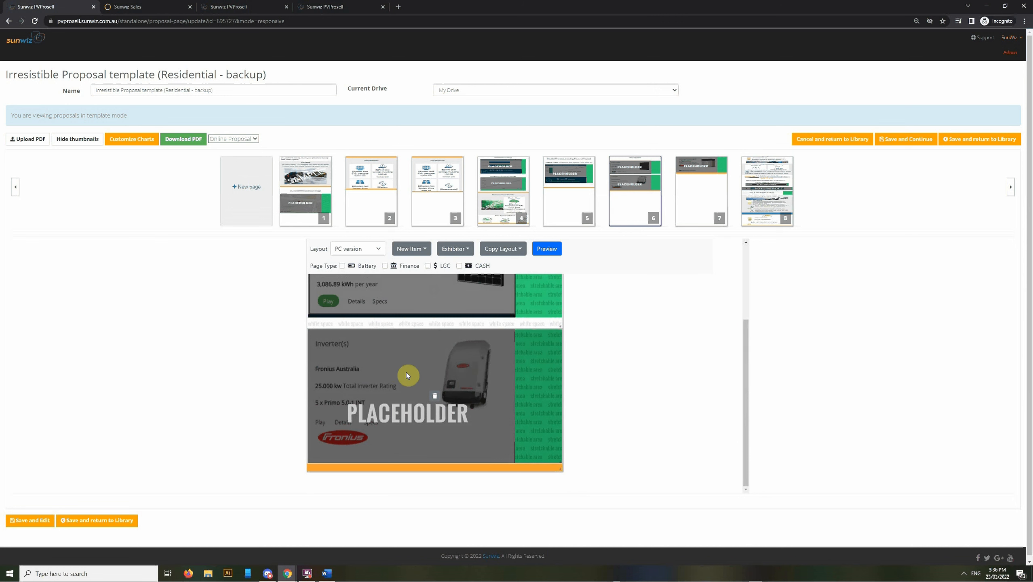
{"action": "scroll", "coordinate": [496, 378], "scroll_direction": "up", "scroll_amount": 1}
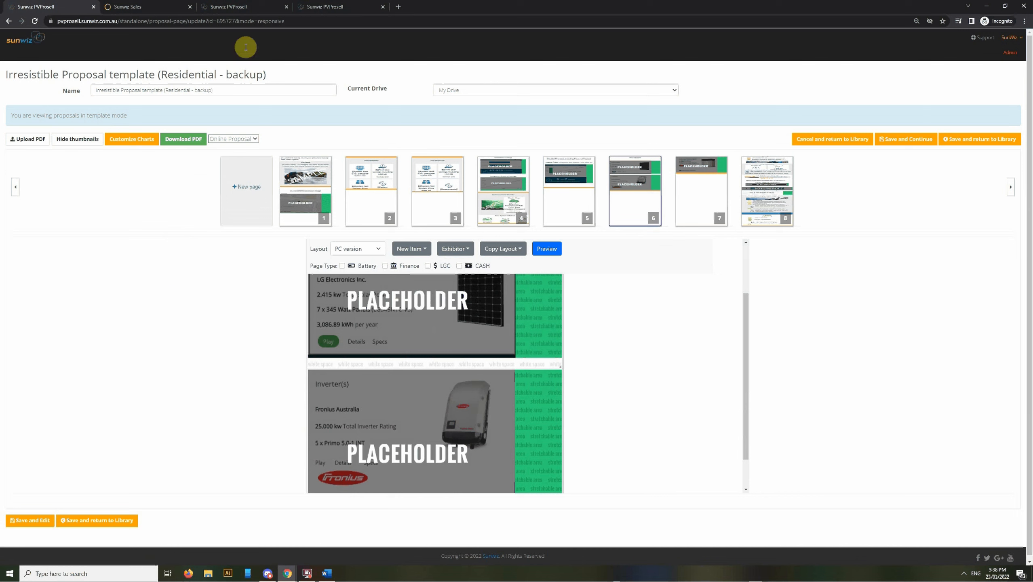
{"action": "left_click", "coordinate": [243, 5]}
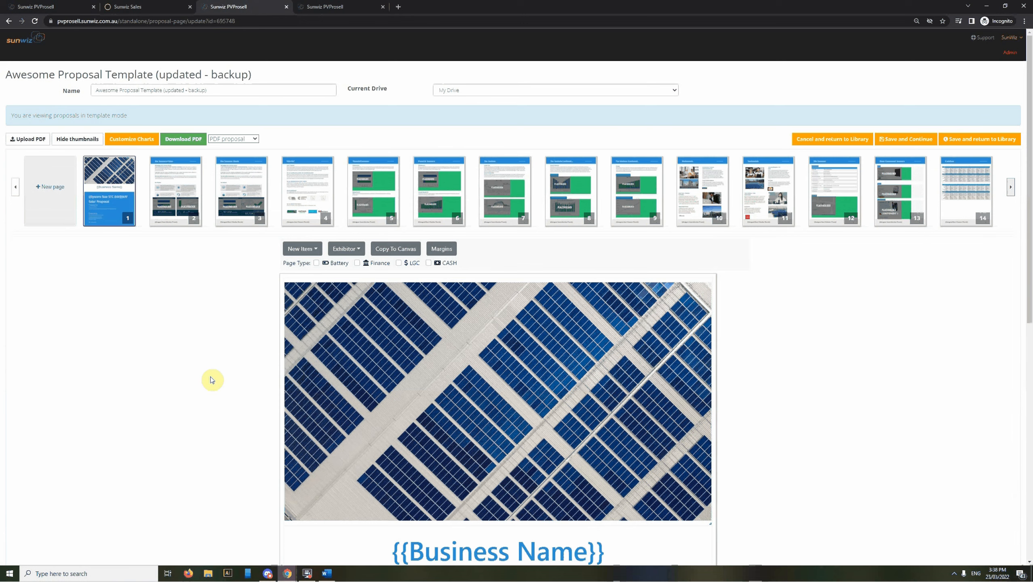
Review pages 2 to 5: Key Summary Points, page 3, Why Us? and Financial Summary
{"action": "scroll", "coordinate": [212, 381], "scroll_direction": "down", "scroll_amount": 1}
{"action": "scroll", "coordinate": [403, 451], "scroll_direction": "up", "scroll_amount": 1}
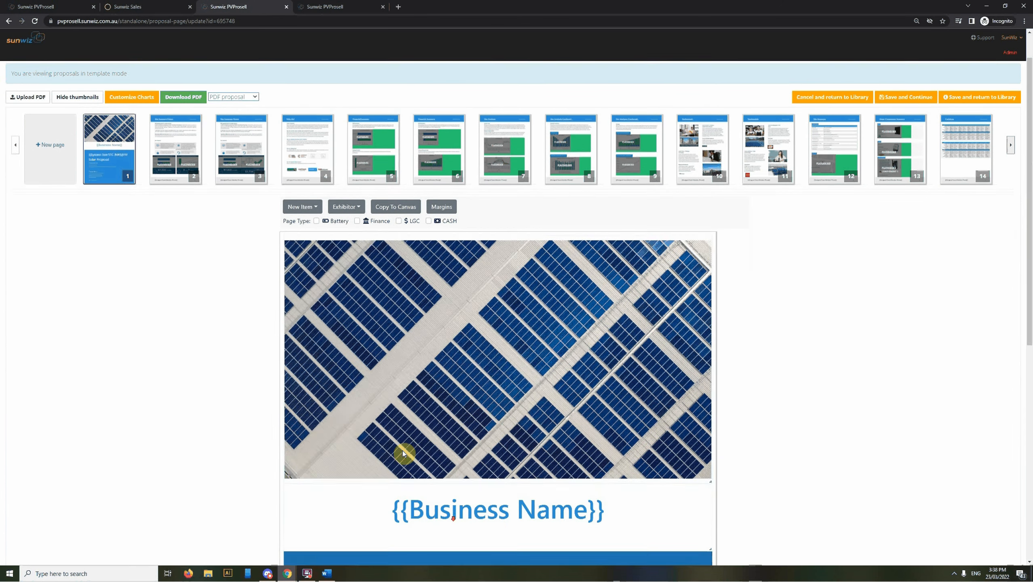
{"action": "left_click", "coordinate": [164, 181]}
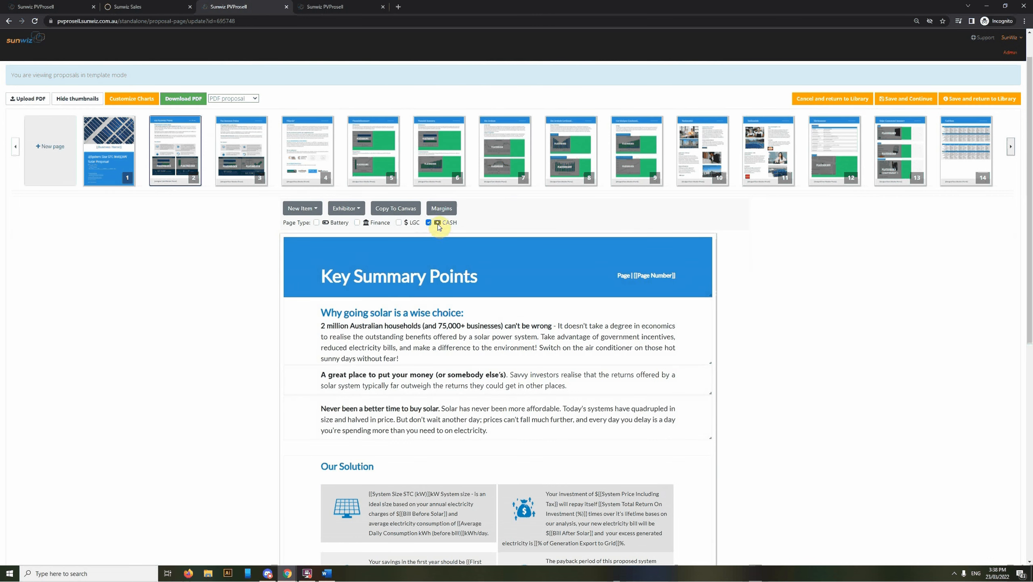
{"action": "left_click", "coordinate": [232, 185]}
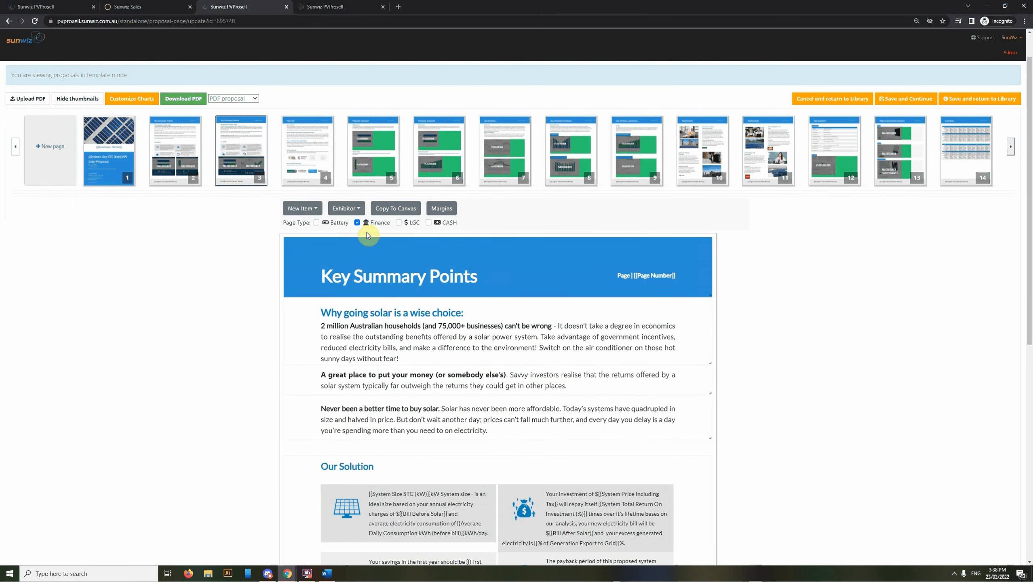
{"action": "left_click", "coordinate": [297, 183]}
{"action": "scroll", "coordinate": [407, 286], "scroll_direction": "down", "scroll_amount": 5}
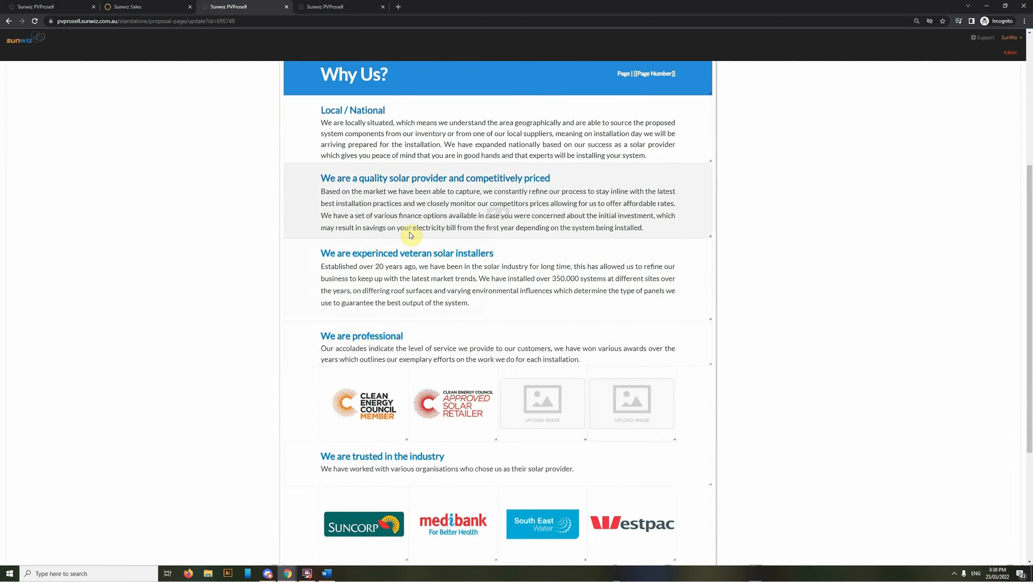
{"action": "scroll", "coordinate": [496, 420], "scroll_direction": "down", "scroll_amount": 3}
{"action": "scroll", "coordinate": [546, 272], "scroll_direction": "up", "scroll_amount": 4}
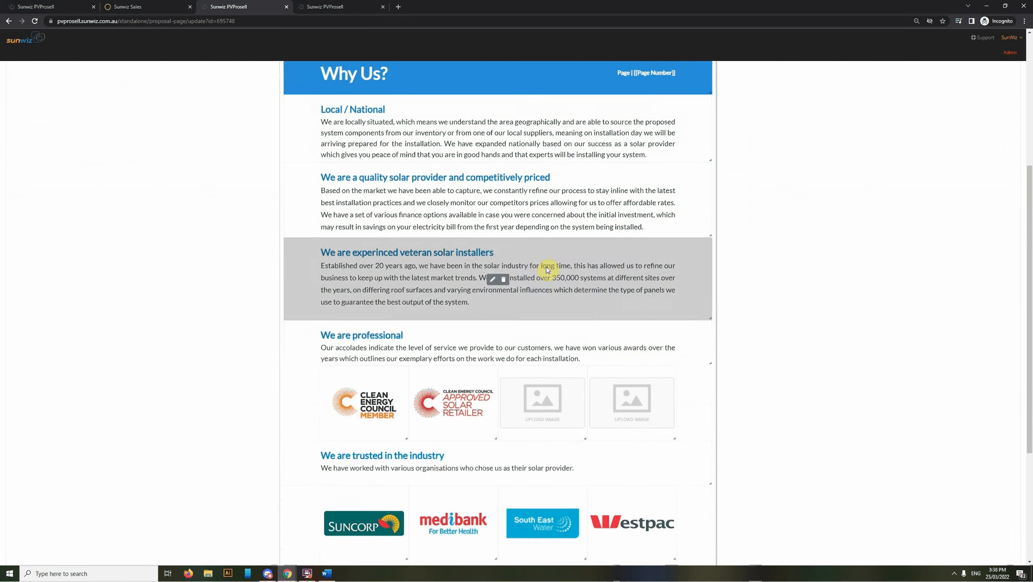
{"action": "scroll", "coordinate": [423, 285], "scroll_direction": "up", "scroll_amount": 5}
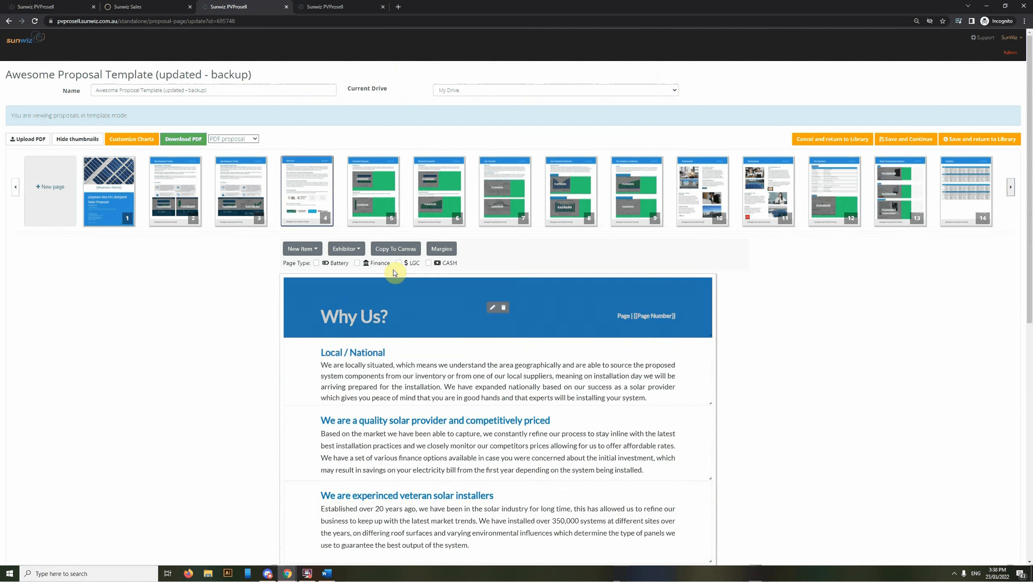
{"action": "left_click", "coordinate": [366, 221]}
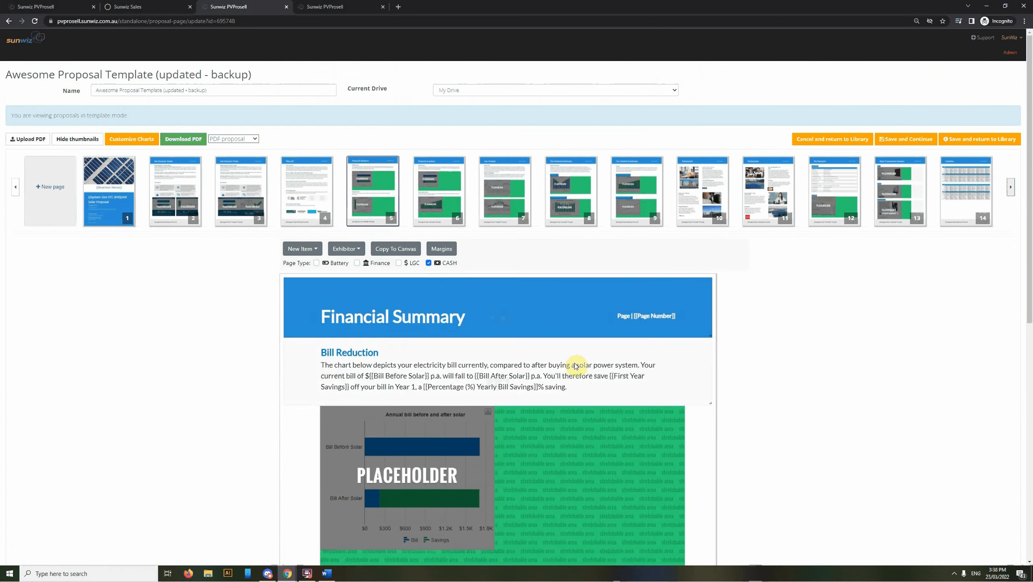
{"action": "scroll", "coordinate": [554, 379], "scroll_direction": "down", "scroll_amount": 5}
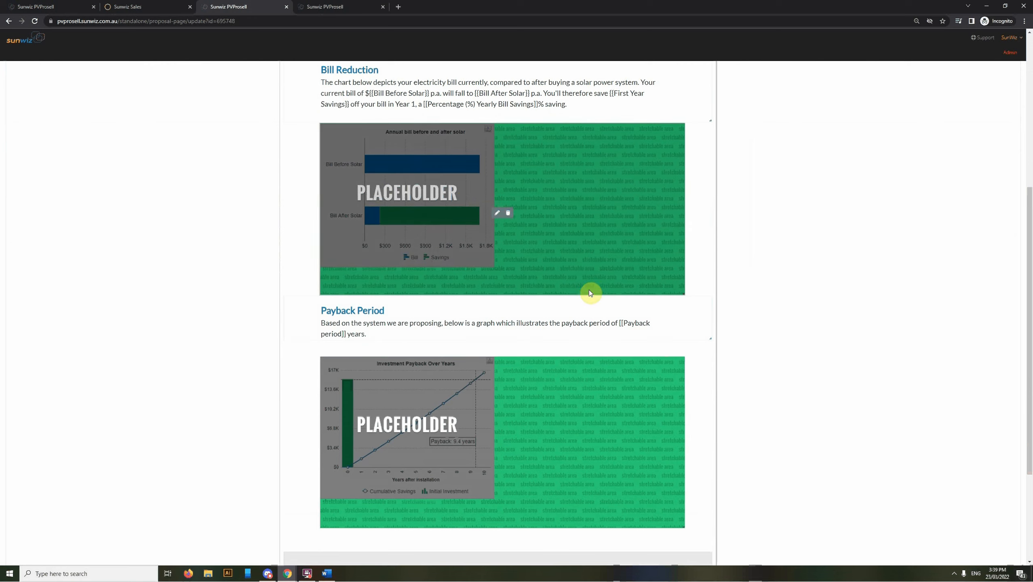
{"action": "scroll", "coordinate": [532, 416], "scroll_direction": "up", "scroll_amount": 5}
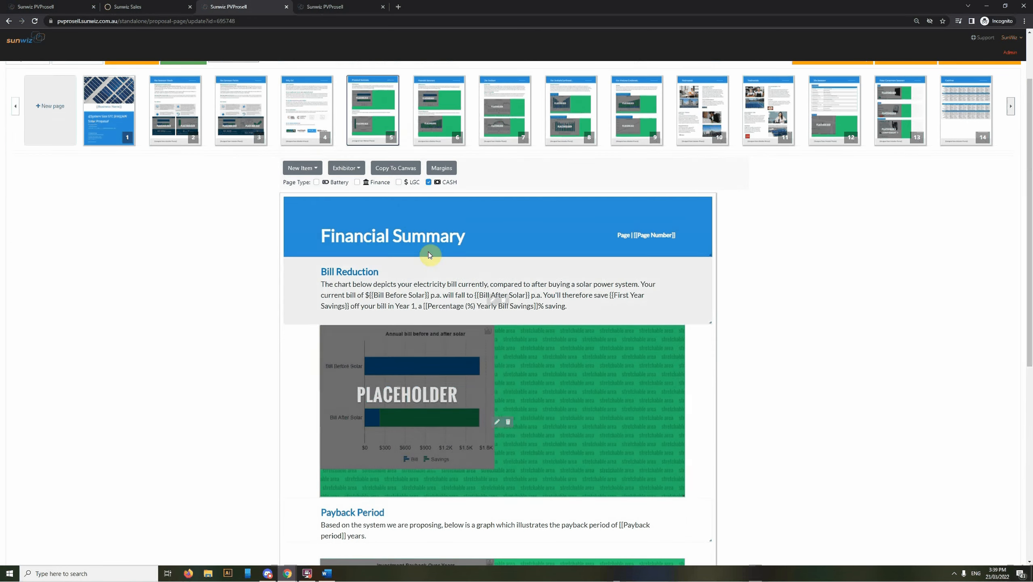
Review pages 6 to 8: finance Financial Summary, Our Analysis and the solar production charts
{"action": "left_click", "coordinate": [433, 139]}
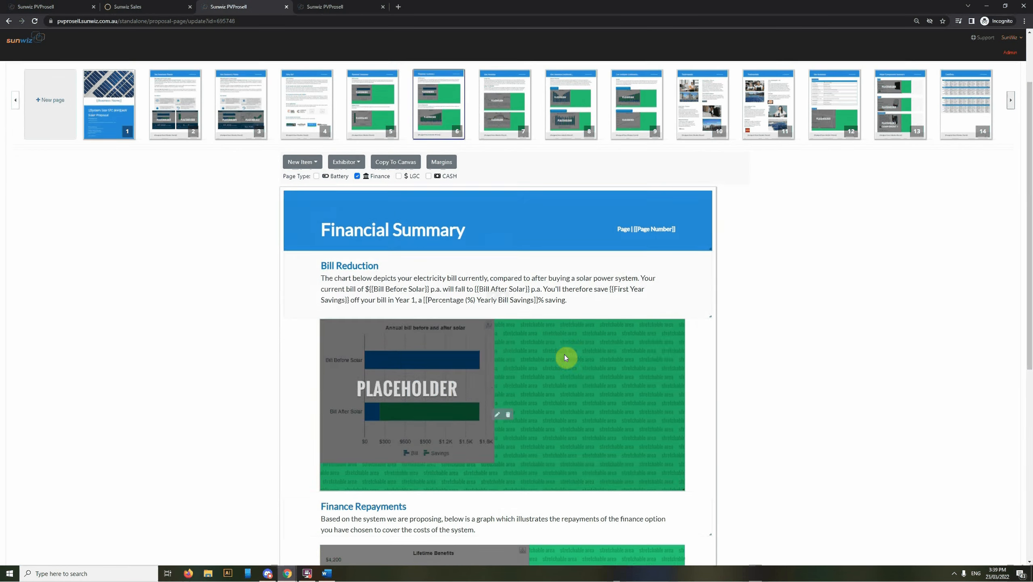
{"action": "scroll", "coordinate": [564, 354], "scroll_direction": "down", "scroll_amount": 2}
{"action": "scroll", "coordinate": [538, 269], "scroll_direction": "up", "scroll_amount": 2}
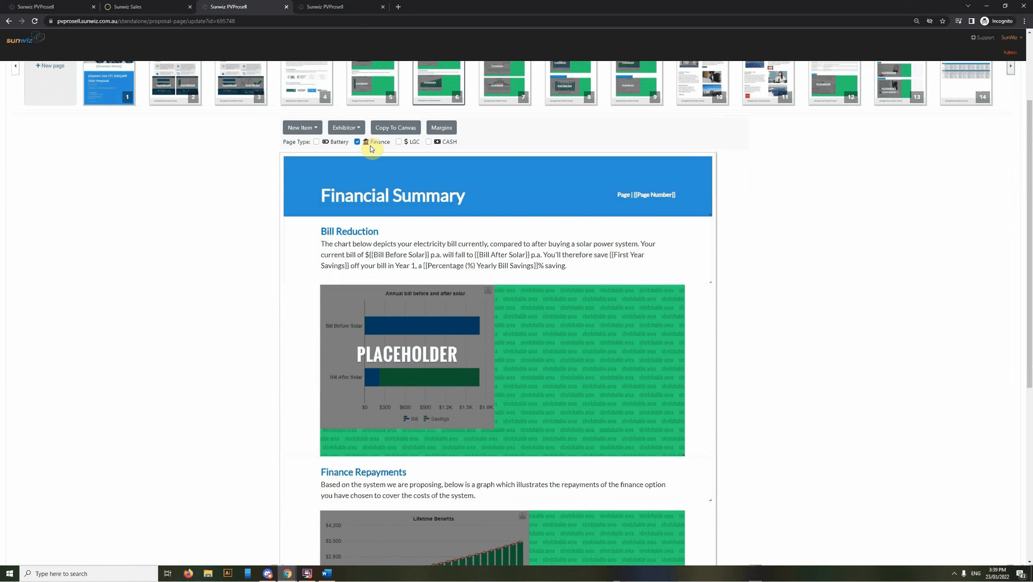
{"action": "scroll", "coordinate": [501, 249], "scroll_direction": "up", "scroll_amount": 3}
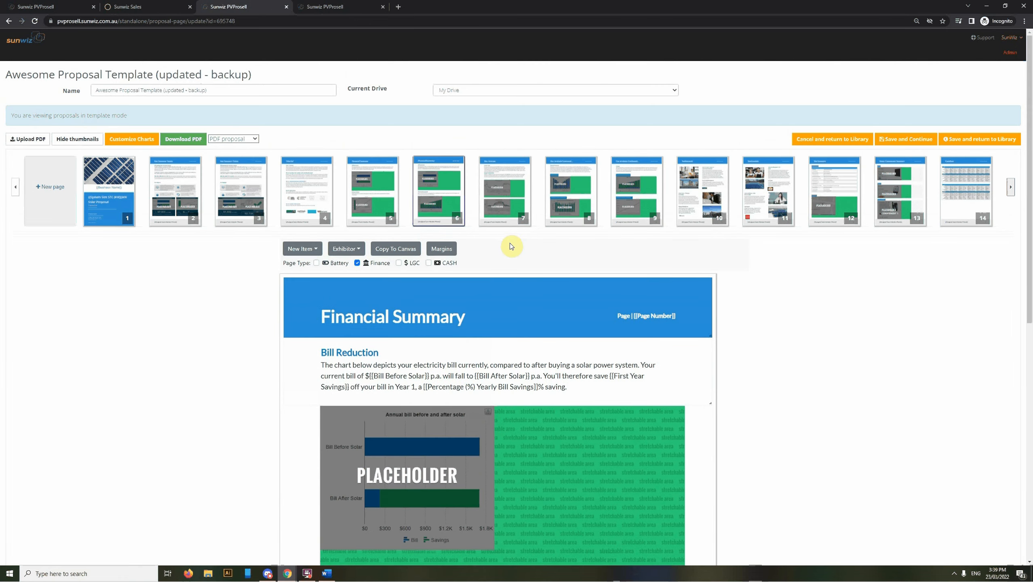
{"action": "left_click", "coordinate": [504, 212]}
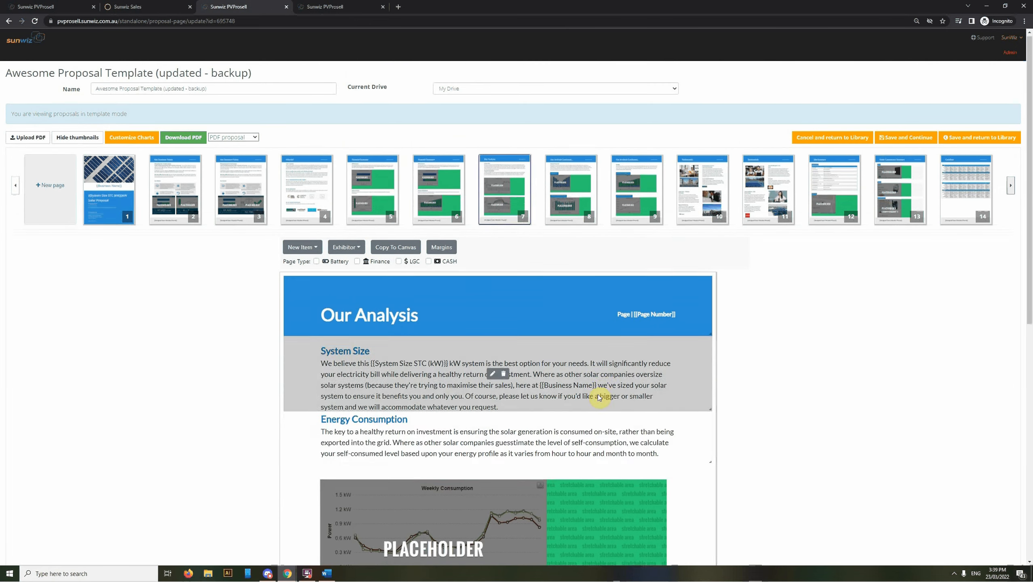
{"action": "scroll", "coordinate": [630, 408], "scroll_direction": "down", "scroll_amount": 2}
{"action": "scroll", "coordinate": [631, 409], "scroll_direction": "down", "scroll_amount": 4}
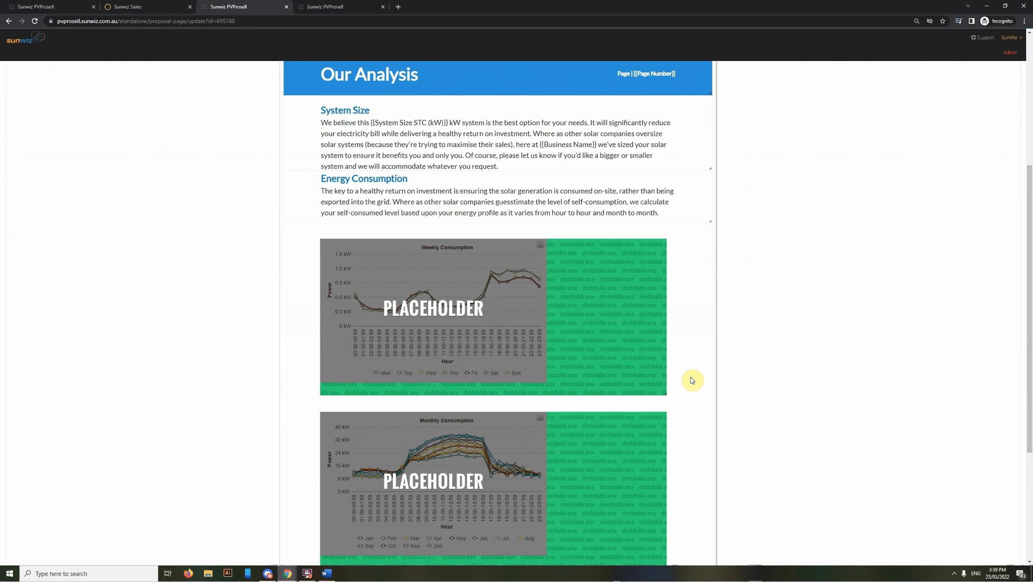
{"action": "scroll", "coordinate": [695, 379], "scroll_direction": "up", "scroll_amount": 5}
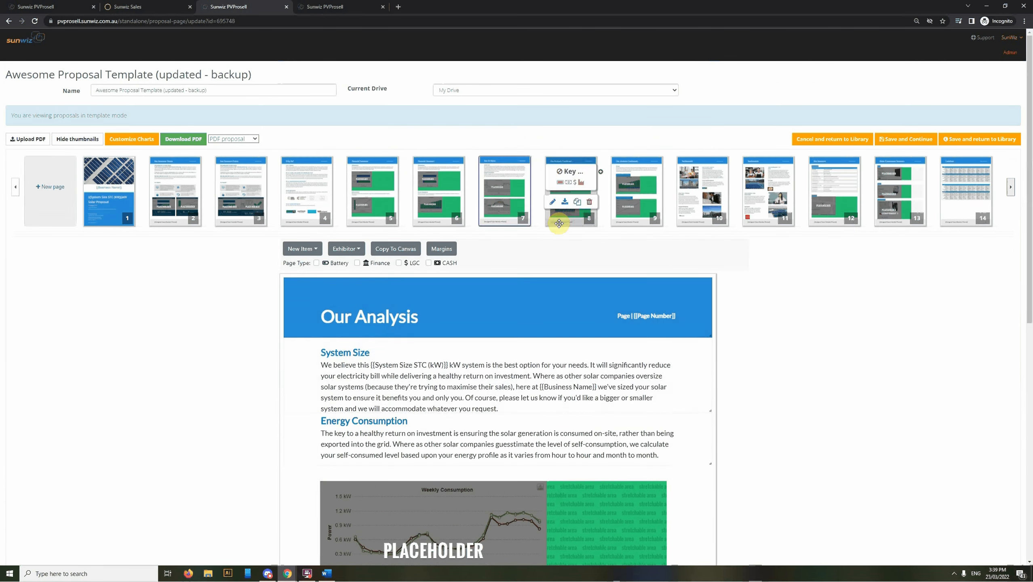
{"action": "left_click", "coordinate": [558, 222]}
{"action": "scroll", "coordinate": [666, 414], "scroll_direction": "down", "scroll_amount": 7}
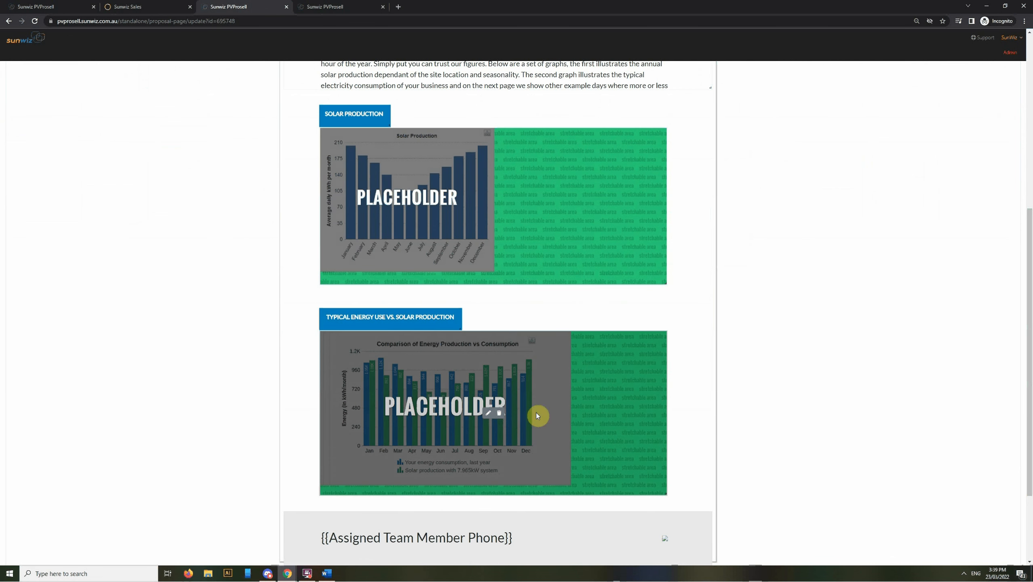
{"action": "scroll", "coordinate": [536, 416], "scroll_direction": "up", "scroll_amount": 7}
Review page 9, Our Analysis Continued..., then page 10, Testimonials
{"action": "left_click", "coordinate": [632, 219]}
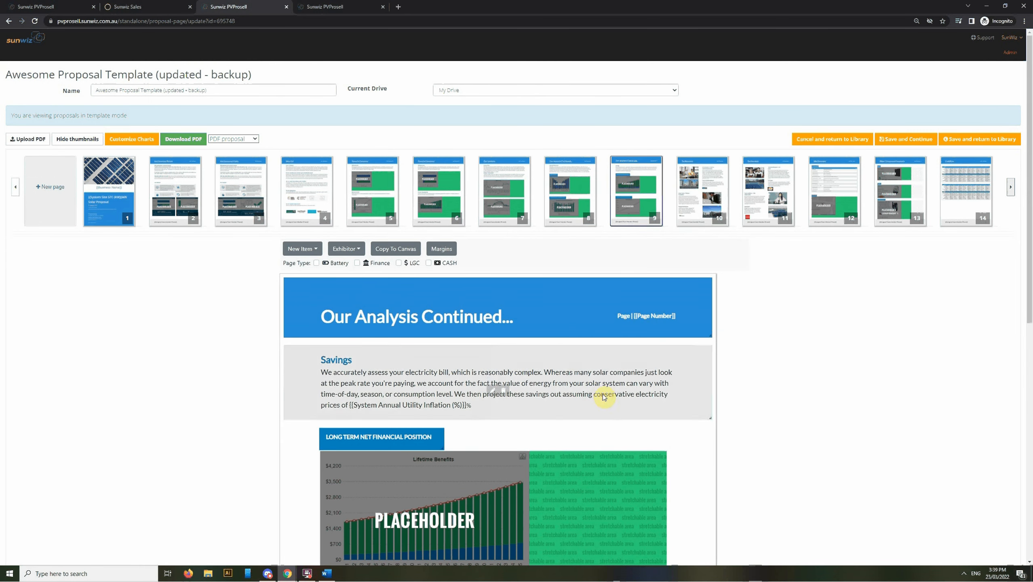
{"action": "scroll", "coordinate": [605, 393], "scroll_direction": "down", "scroll_amount": 3}
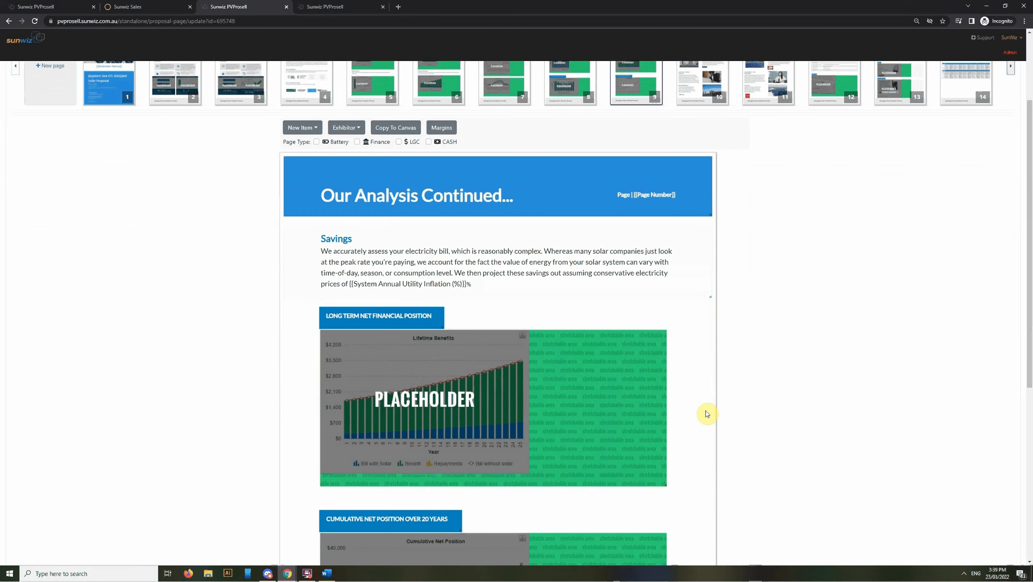
{"action": "scroll", "coordinate": [708, 412], "scroll_direction": "down", "scroll_amount": 3}
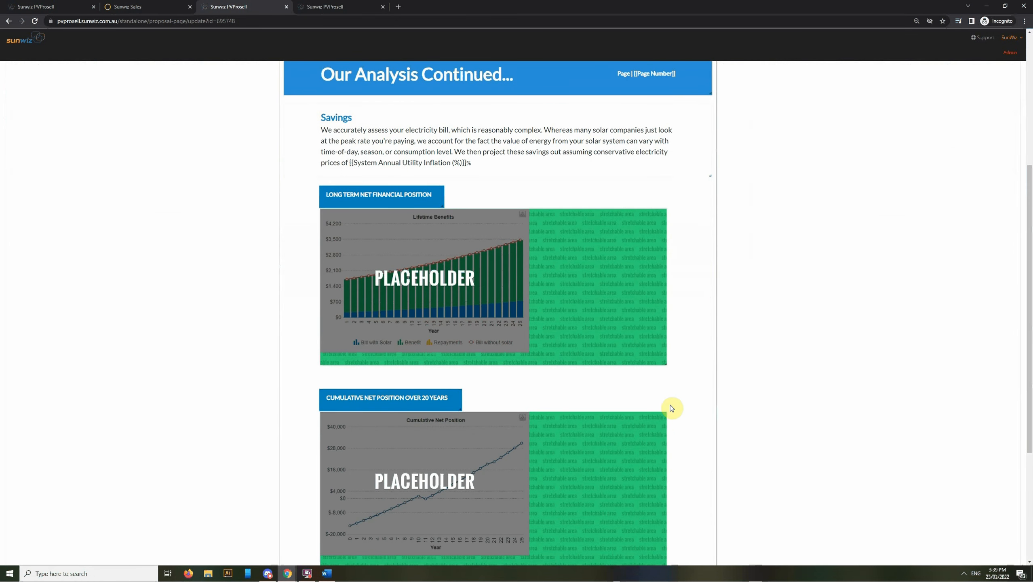
{"action": "scroll", "coordinate": [667, 438], "scroll_direction": "up", "scroll_amount": 6}
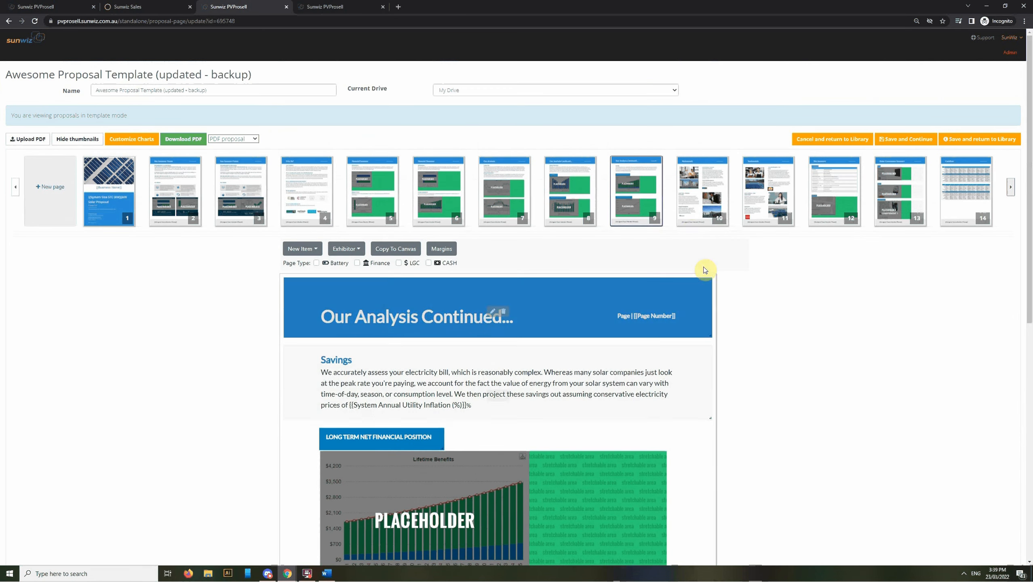
{"action": "left_click", "coordinate": [688, 222]}
{"action": "scroll", "coordinate": [652, 409], "scroll_direction": "down", "scroll_amount": 10}
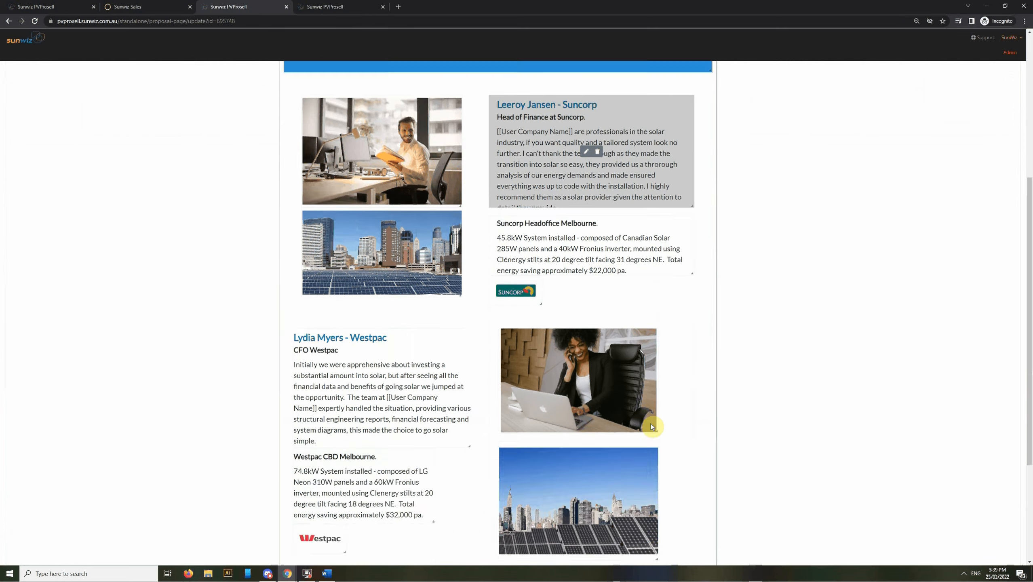
{"action": "scroll", "coordinate": [651, 421], "scroll_direction": "up", "scroll_amount": 10}
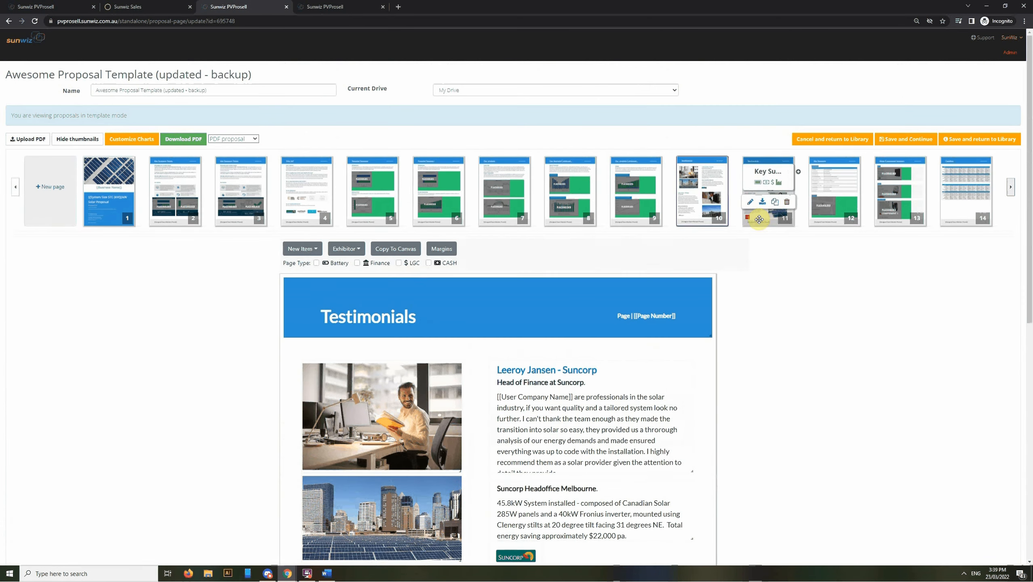
Look over page 11, the next testimonials page, and page 12, Site Summary
{"action": "left_click", "coordinate": [762, 204]}
{"action": "scroll", "coordinate": [620, 397], "scroll_direction": "down", "scroll_amount": 8}
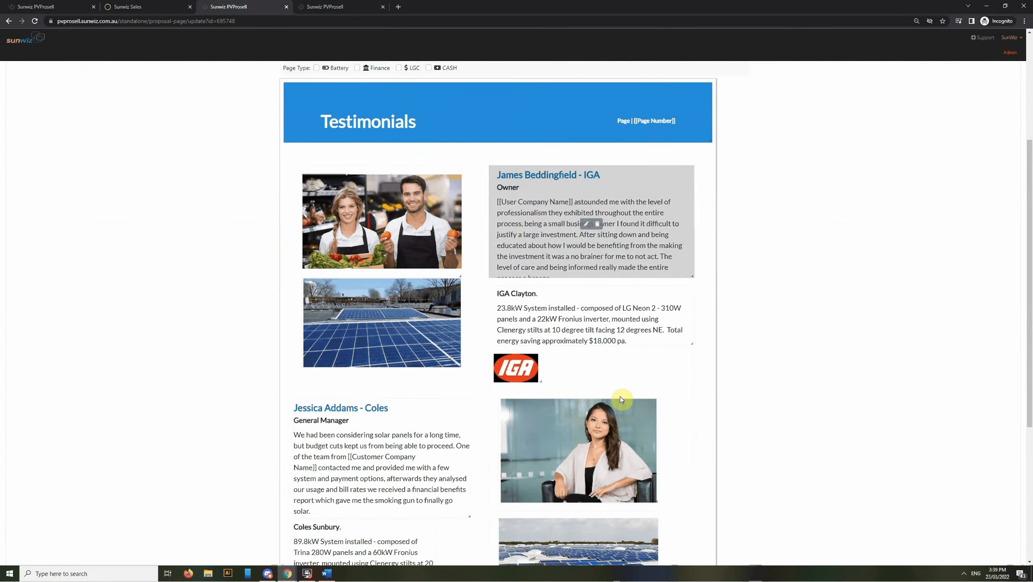
{"action": "scroll", "coordinate": [629, 392], "scroll_direction": "up", "scroll_amount": 4}
{"action": "scroll", "coordinate": [621, 390], "scroll_direction": "up", "scroll_amount": 3}
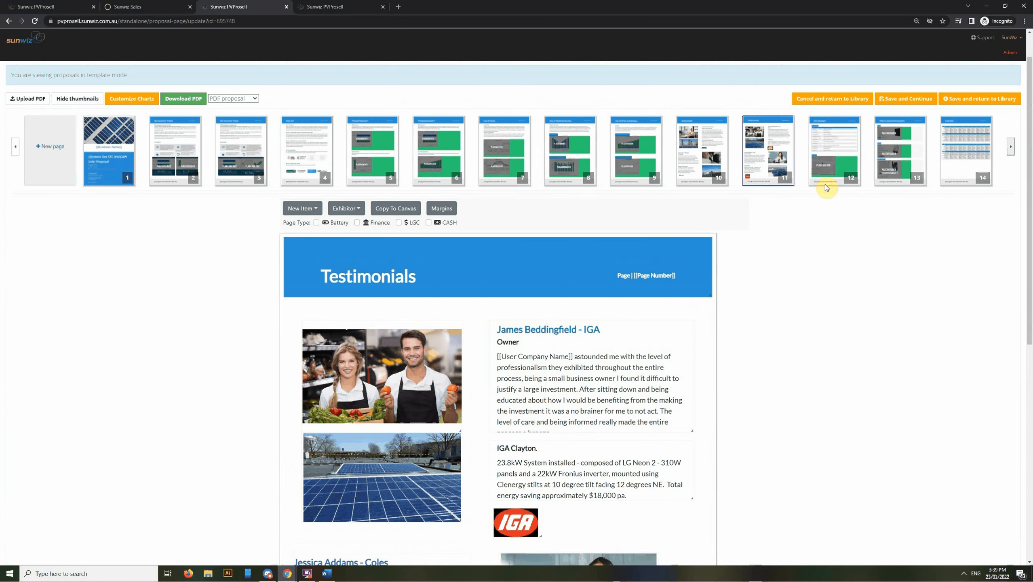
{"action": "left_click", "coordinate": [826, 184]}
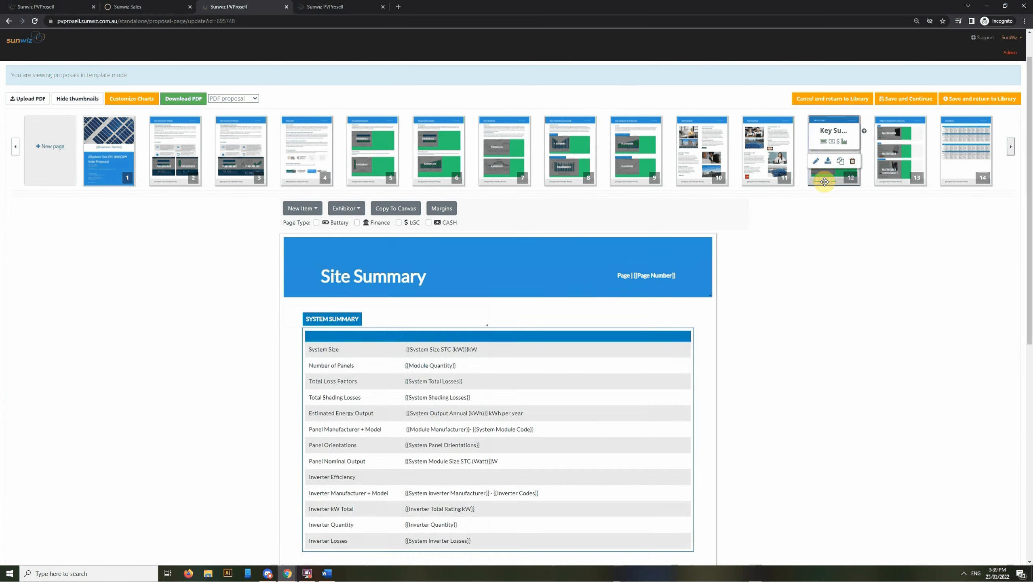
{"action": "scroll", "coordinate": [741, 399], "scroll_direction": "up", "scroll_amount": 1}
{"action": "scroll", "coordinate": [730, 411], "scroll_direction": "down", "scroll_amount": 9}
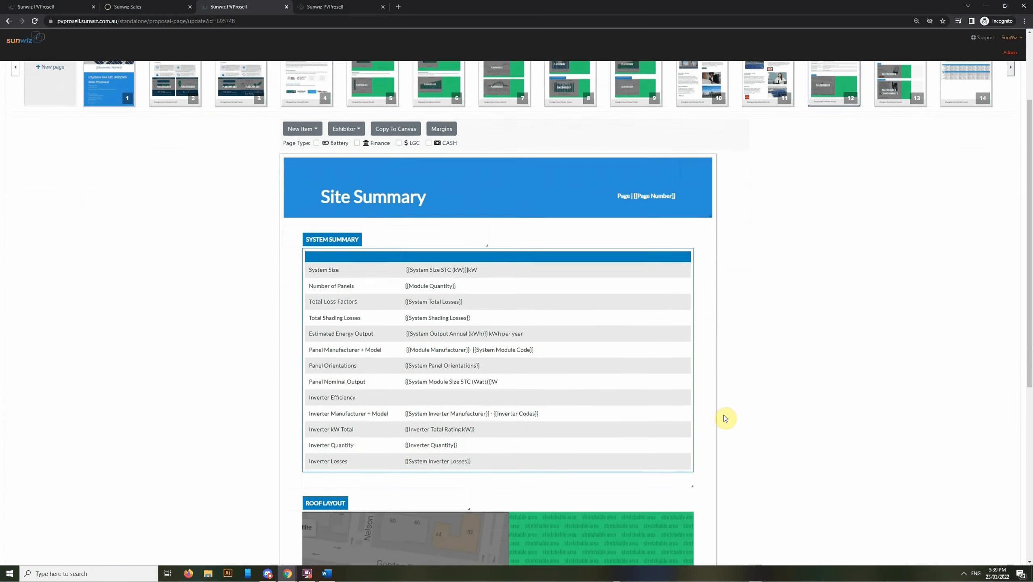
{"action": "scroll", "coordinate": [733, 415], "scroll_direction": "up", "scroll_amount": 9}
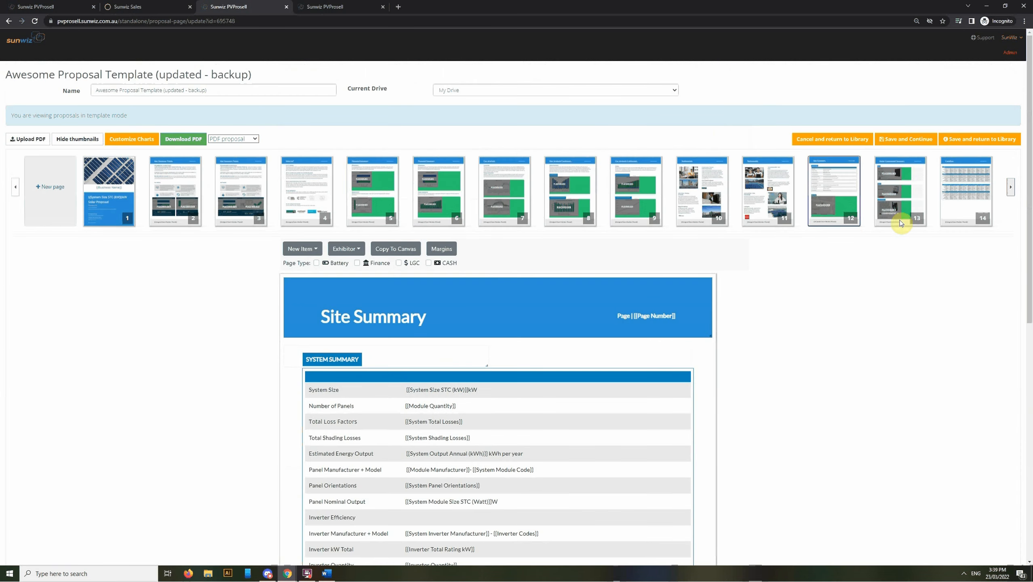
Open page 13, Major Component Summary, and scroll through its component placeholders
{"action": "left_click", "coordinate": [888, 223]}
{"action": "scroll", "coordinate": [750, 350], "scroll_direction": "down", "scroll_amount": 7}
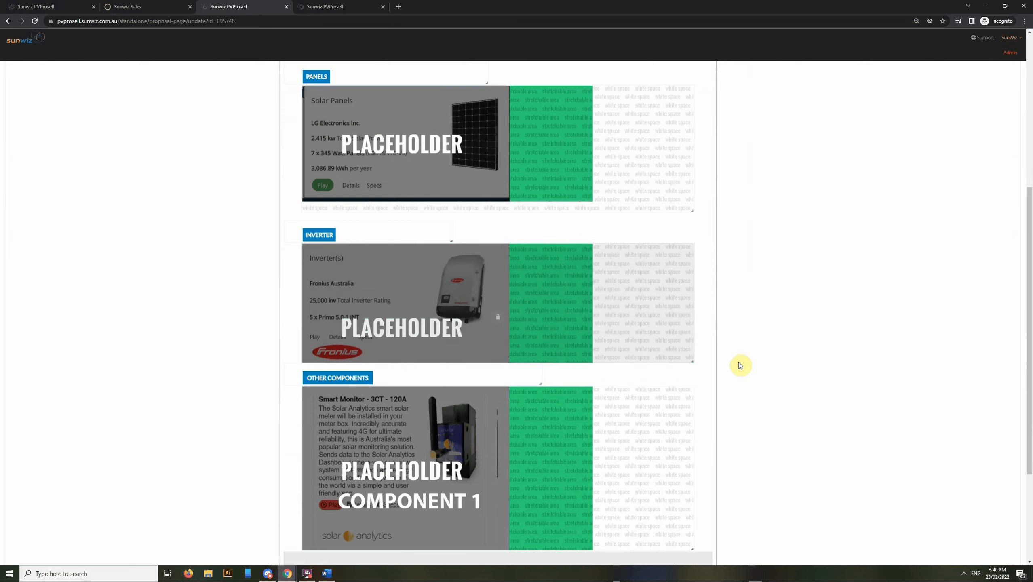
{"action": "scroll", "coordinate": [733, 469], "scroll_direction": "down", "scroll_amount": 3}
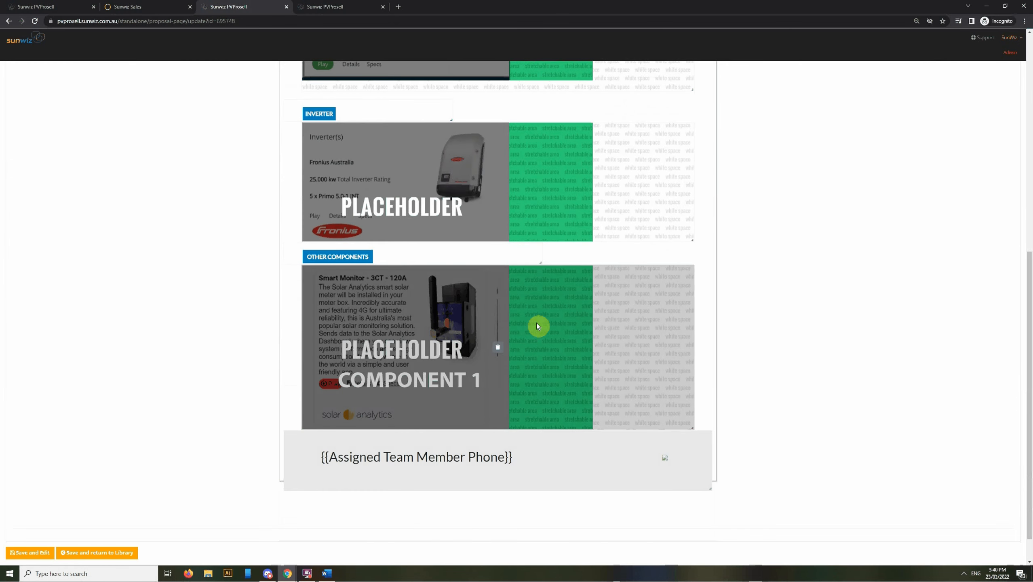
{"action": "scroll", "coordinate": [660, 374], "scroll_direction": "up", "scroll_amount": 10}
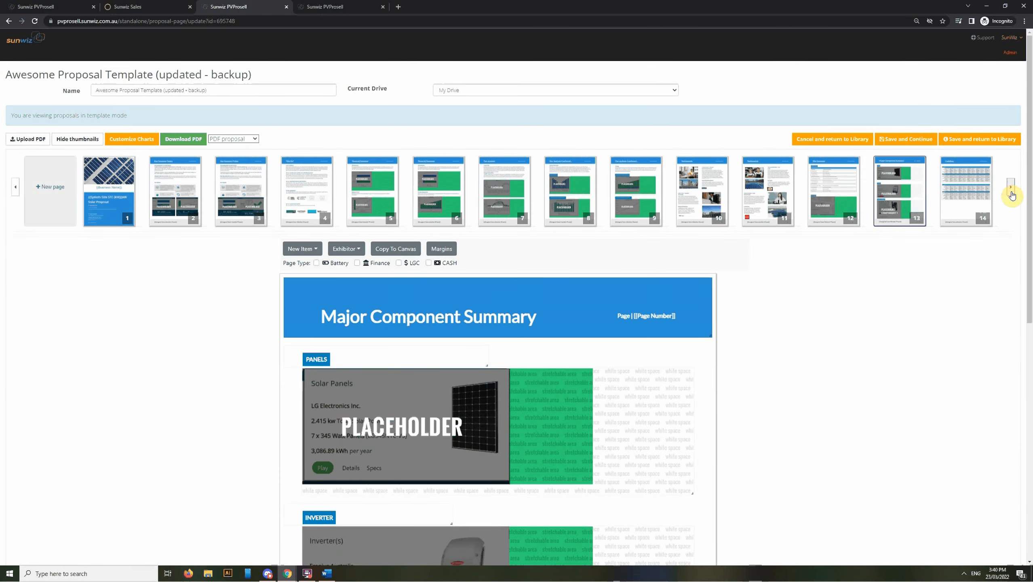
Reveal the later thumbnails and look over page 14, the Cashflow page
{"action": "left_click", "coordinate": [1011, 188]}
{"action": "left_click", "coordinate": [1011, 188]}
{"action": "left_click", "coordinate": [765, 192]}
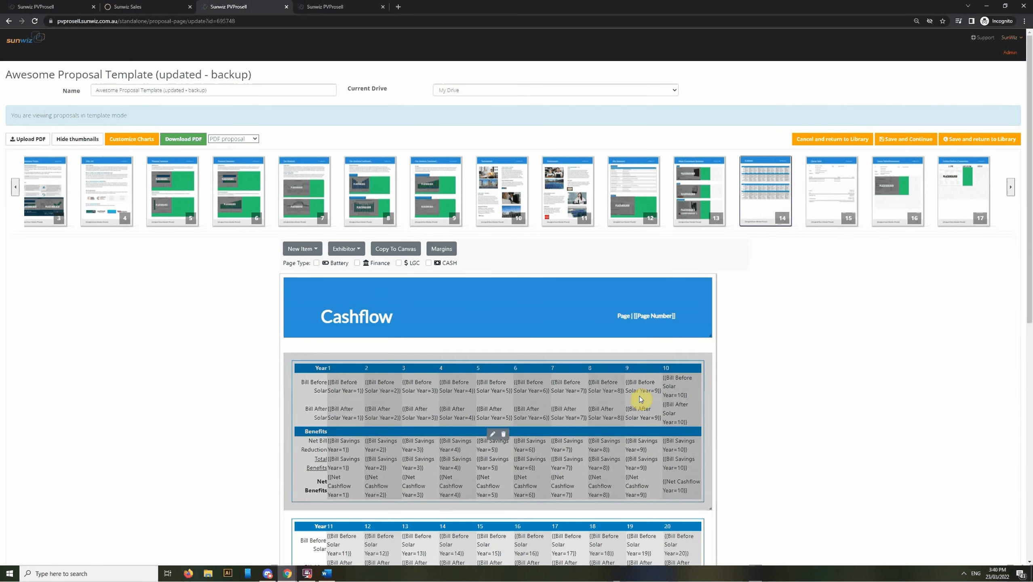
{"action": "scroll", "coordinate": [637, 408], "scroll_direction": "down", "scroll_amount": 3}
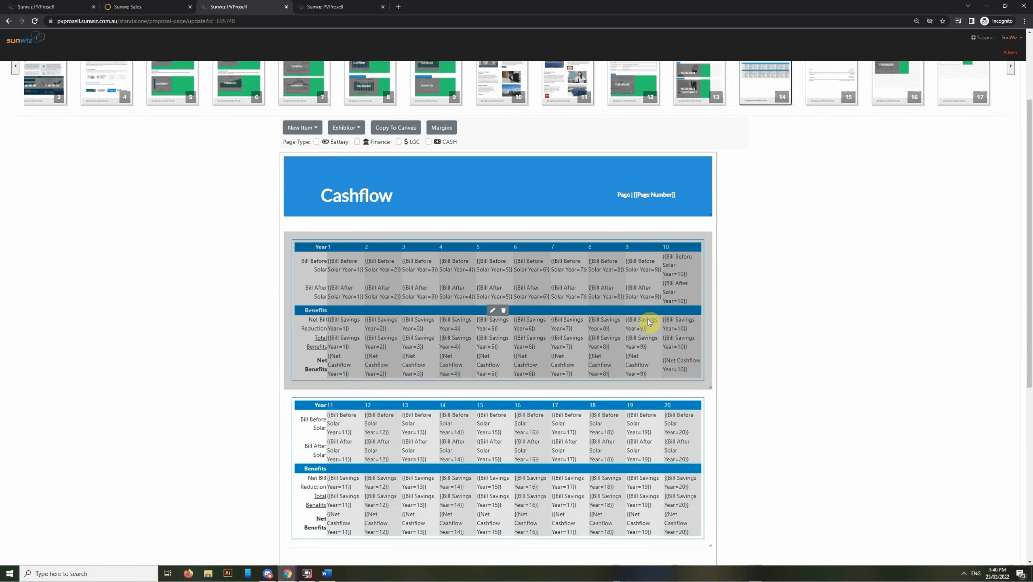
{"action": "scroll", "coordinate": [684, 330], "scroll_direction": "down", "scroll_amount": 1}
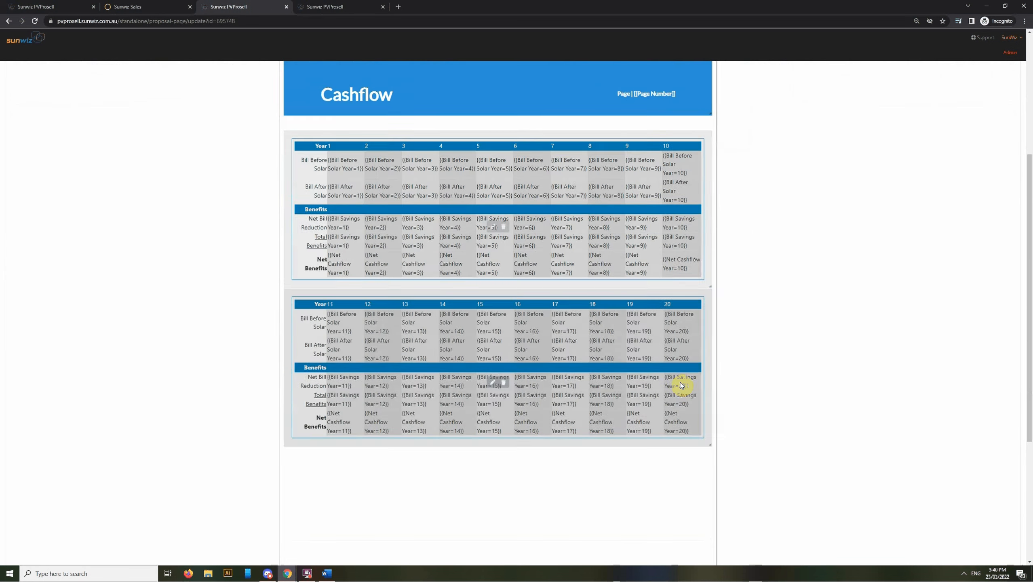
{"action": "scroll", "coordinate": [709, 393], "scroll_direction": "up", "scroll_amount": 3}
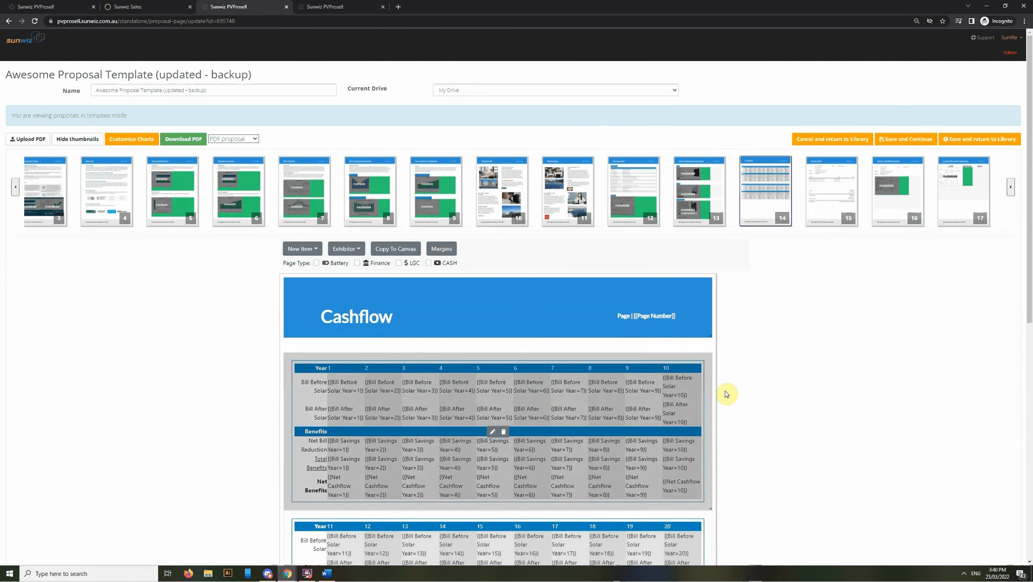
Open page 15, Quote Table, and briefly open then close its table editor
{"action": "left_click", "coordinate": [822, 221]}
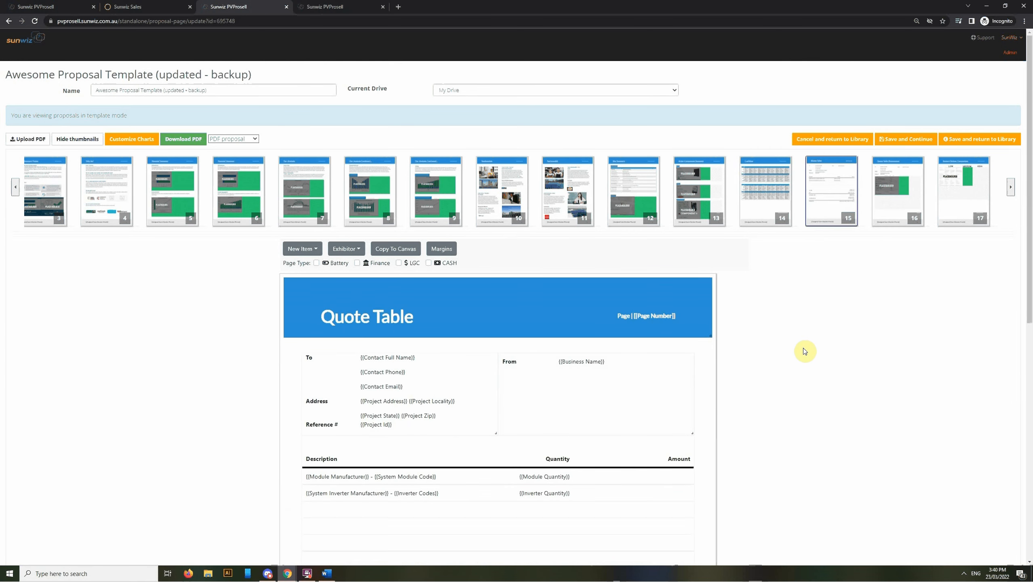
{"action": "scroll", "coordinate": [774, 367], "scroll_direction": "down", "scroll_amount": 4}
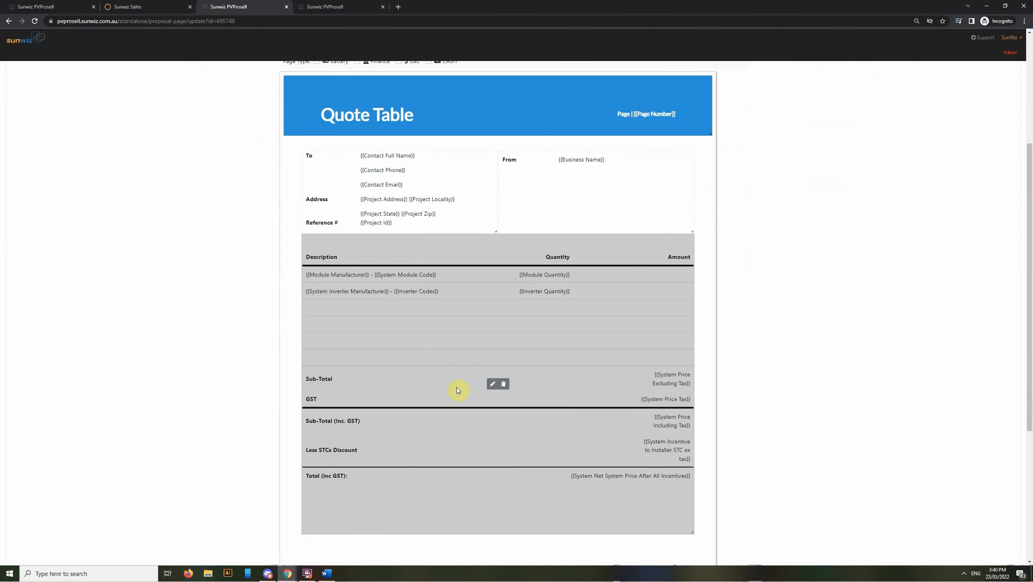
{"action": "left_click", "coordinate": [493, 386]}
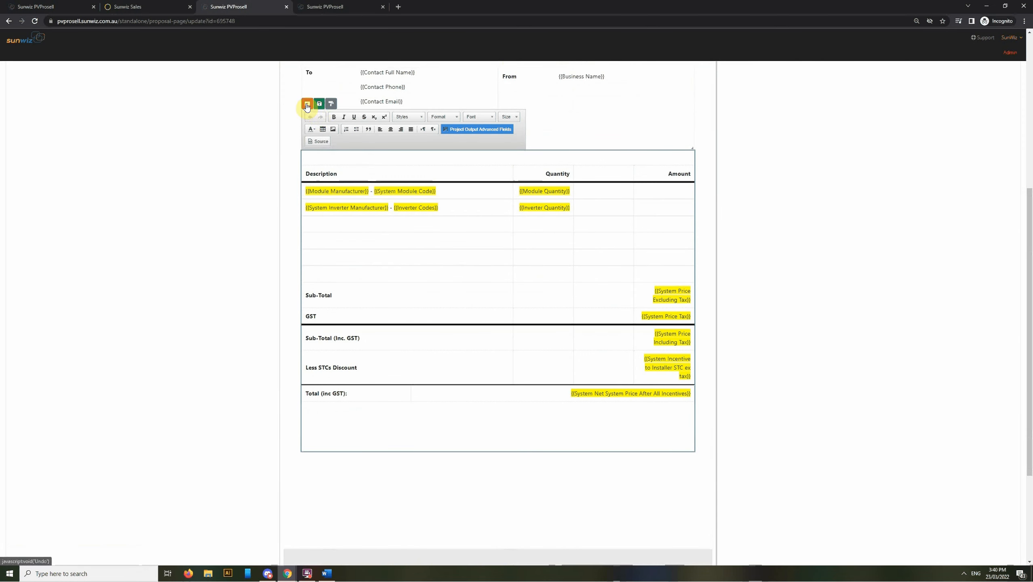
{"action": "left_click", "coordinate": [308, 104]}
{"action": "scroll", "coordinate": [814, 295], "scroll_direction": "up", "scroll_amount": 6}
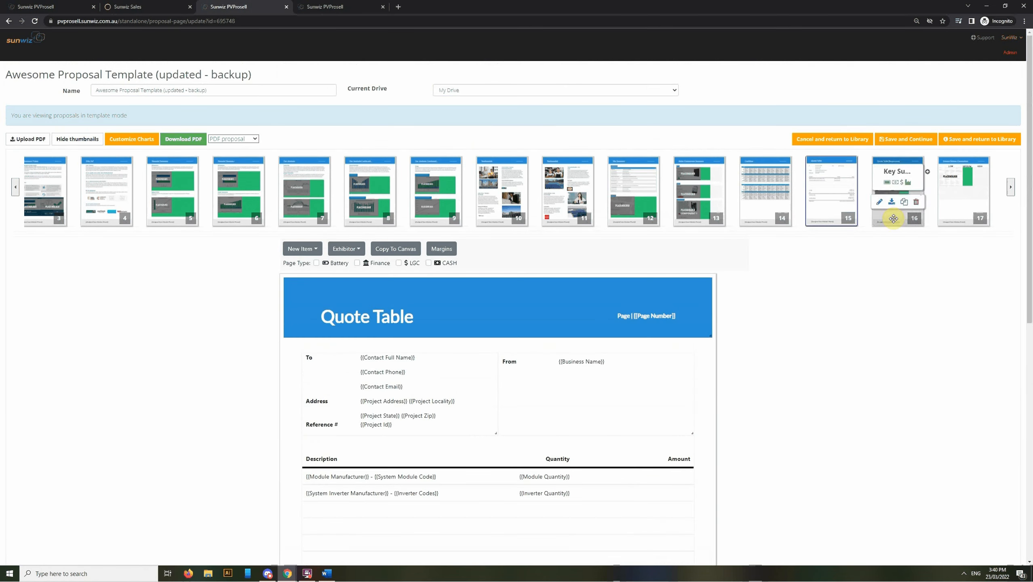
Look over page 16, the Quote Table (Responsive) page
{"action": "left_click", "coordinate": [893, 219]}
{"action": "scroll", "coordinate": [682, 388], "scroll_direction": "down", "scroll_amount": 3}
{"action": "scroll", "coordinate": [669, 344], "scroll_direction": "down", "scroll_amount": 2}
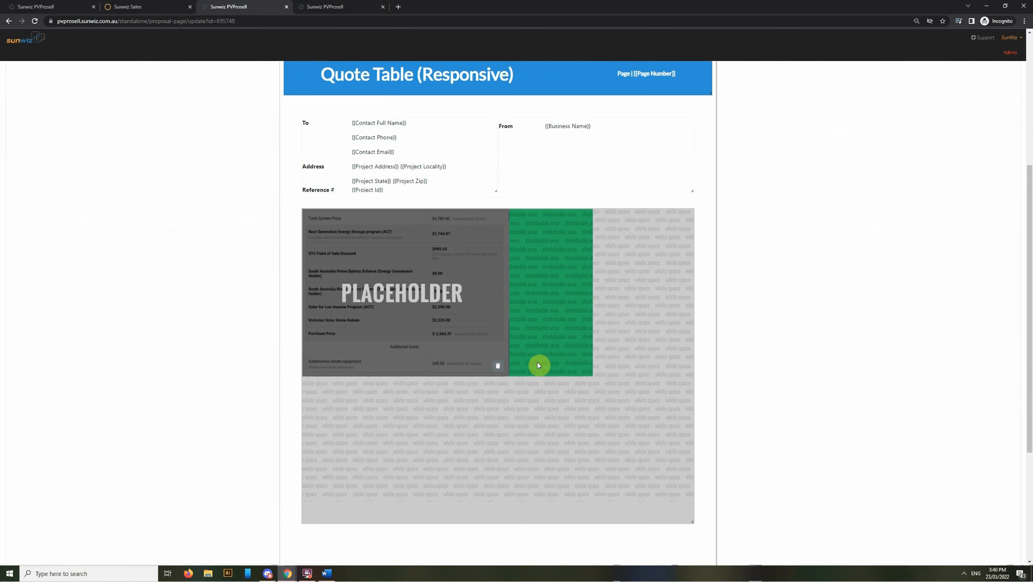
{"action": "scroll", "coordinate": [682, 407], "scroll_direction": "up", "scroll_amount": 5}
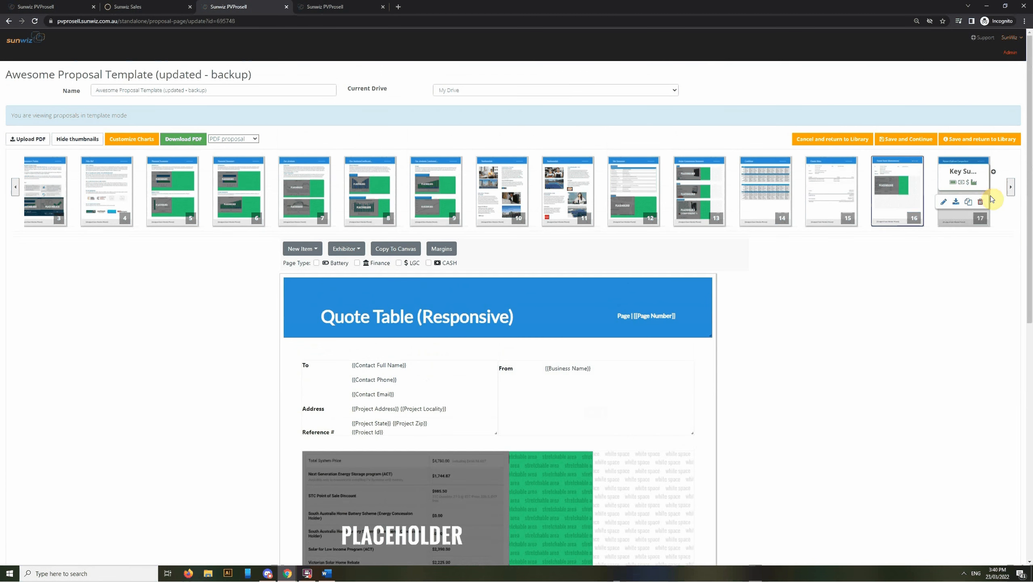
Open page 17, System Options Comparison, and scroll through its Low, Medium and High columns
{"action": "left_click", "coordinate": [956, 222]}
{"action": "scroll", "coordinate": [669, 419], "scroll_direction": "down", "scroll_amount": 4}
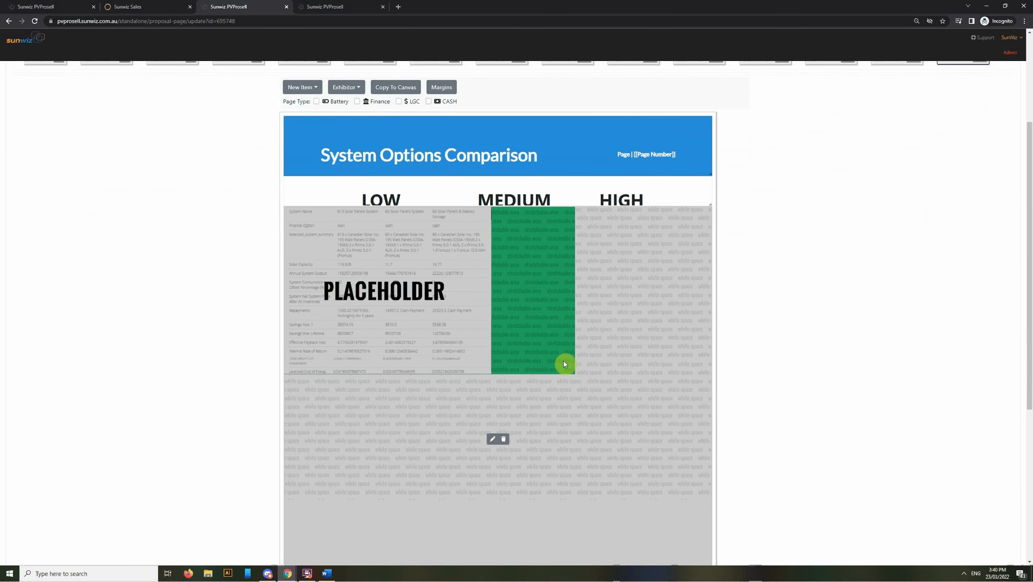
{"action": "scroll", "coordinate": [563, 361], "scroll_direction": "up", "scroll_amount": 2}
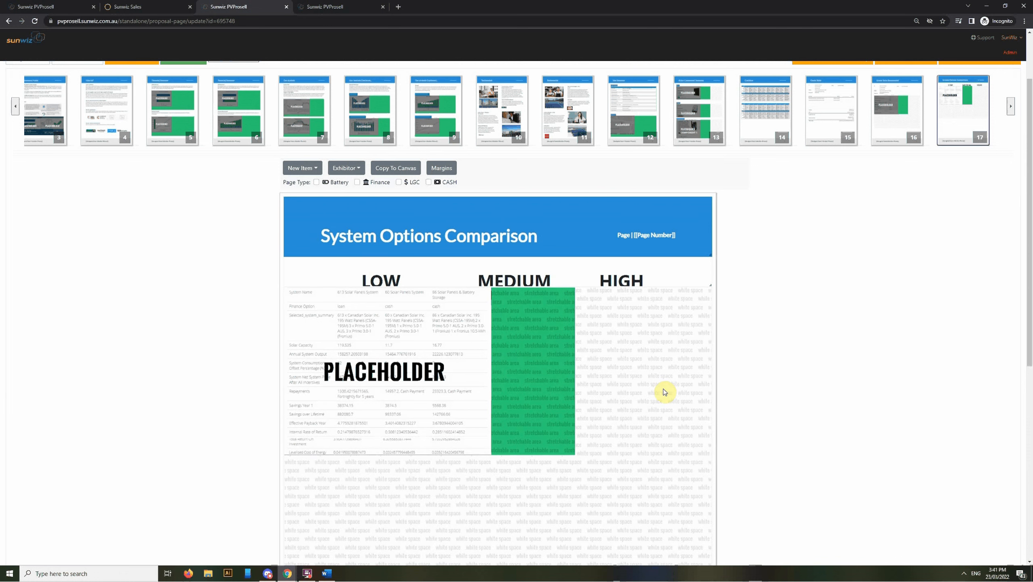
{"action": "mouse_move", "coordinate": [408, 463]}
{"action": "scroll", "coordinate": [514, 440], "scroll_direction": "down", "scroll_amount": 4}
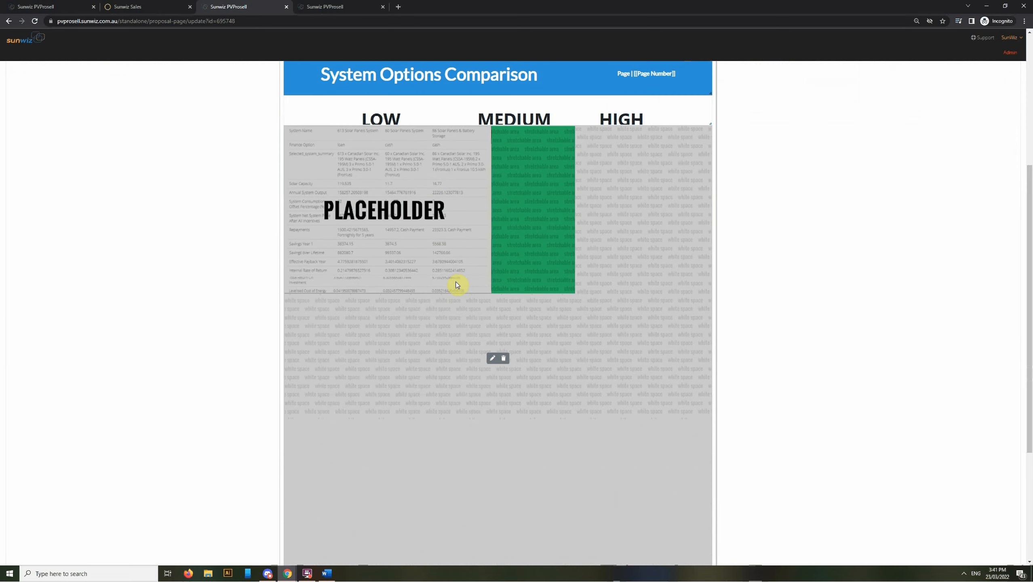
{"action": "scroll", "coordinate": [529, 295], "scroll_direction": "up", "scroll_amount": 3}
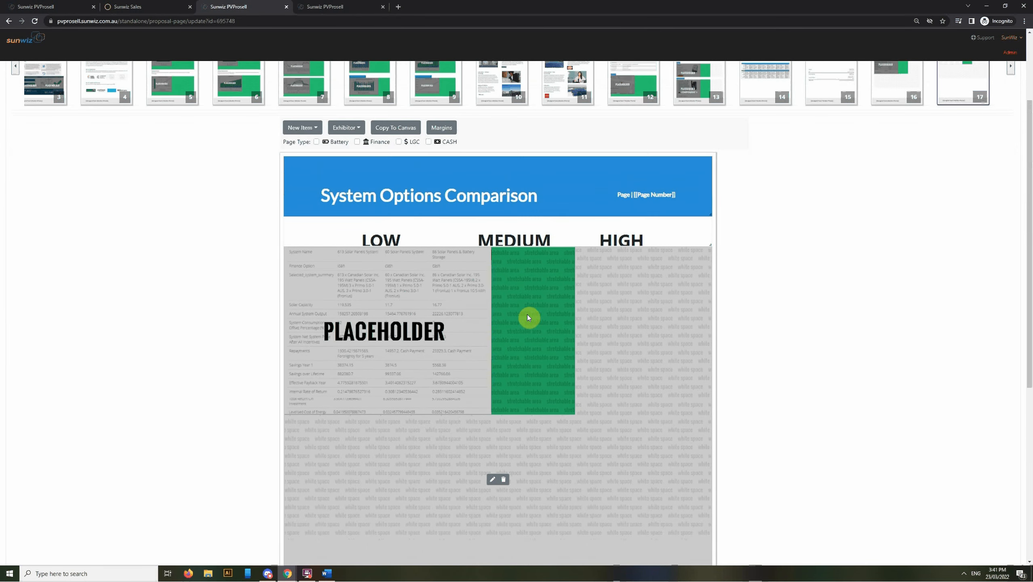
Switch to the proposal loaded with OpenSolar data and view its Financial Summary page
{"action": "left_click", "coordinate": [329, 6]}
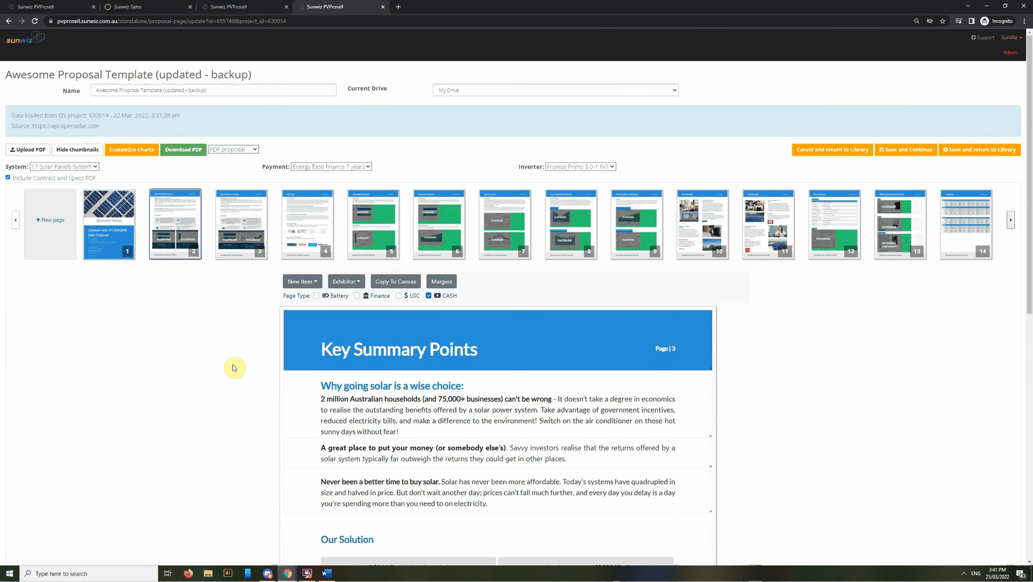
{"action": "scroll", "coordinate": [238, 363], "scroll_direction": "down", "scroll_amount": 2}
{"action": "scroll", "coordinate": [238, 363], "scroll_direction": "down", "scroll_amount": 1}
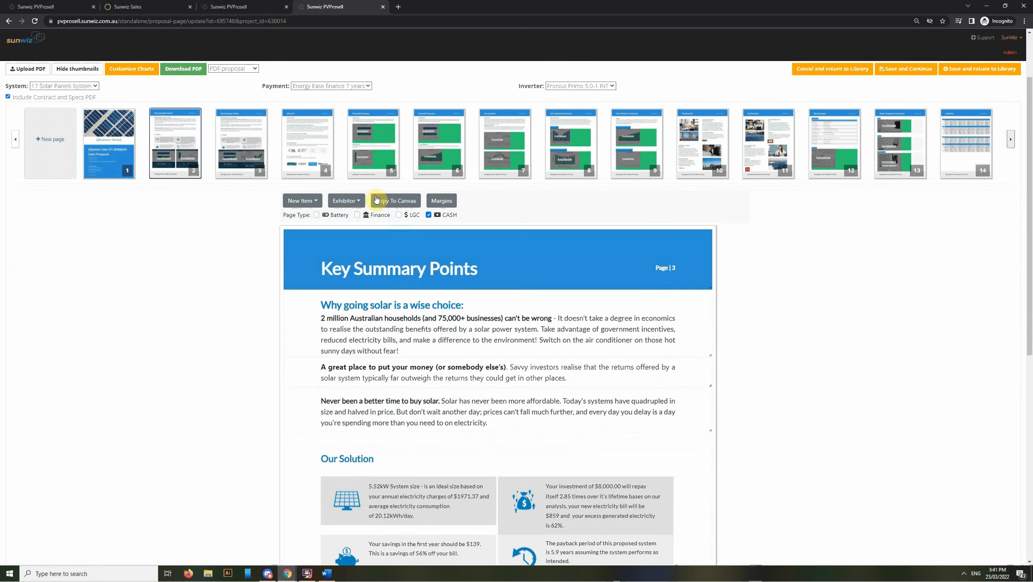
{"action": "left_click", "coordinate": [365, 163]}
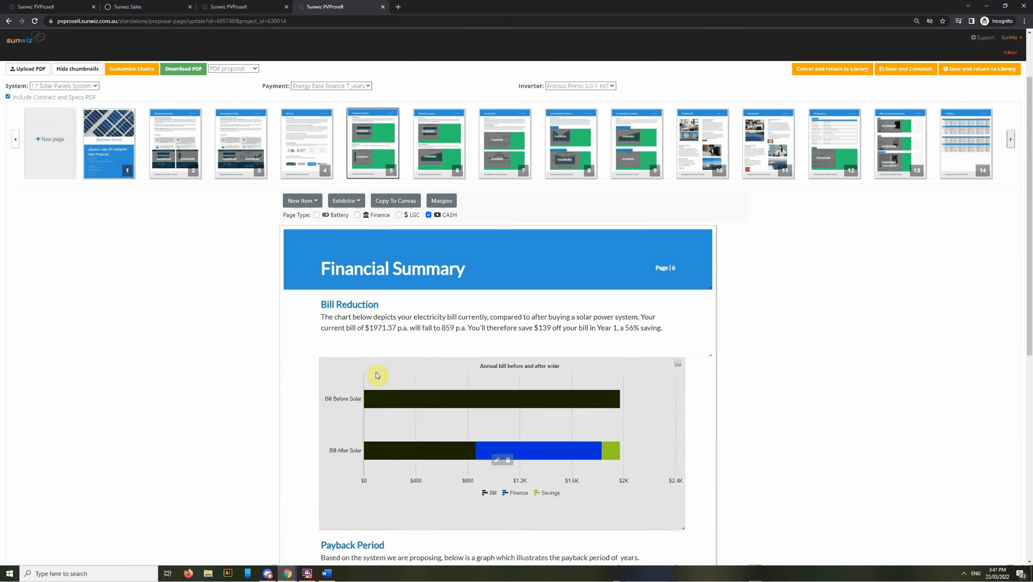
{"action": "scroll", "coordinate": [237, 388], "scroll_direction": "down", "scroll_amount": 2}
{"action": "scroll", "coordinate": [241, 338], "scroll_direction": "down", "scroll_amount": 5}
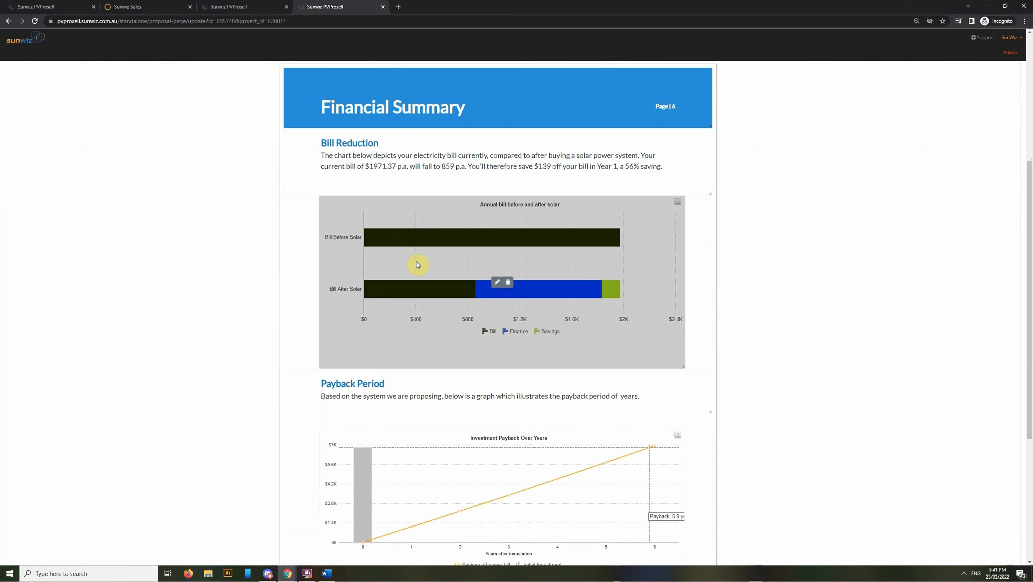
{"action": "scroll", "coordinate": [662, 384], "scroll_direction": "up", "scroll_amount": 1}
{"action": "scroll", "coordinate": [590, 420], "scroll_direction": "down", "scroll_amount": 5}
{"action": "scroll", "coordinate": [478, 422], "scroll_direction": "up", "scroll_amount": 10}
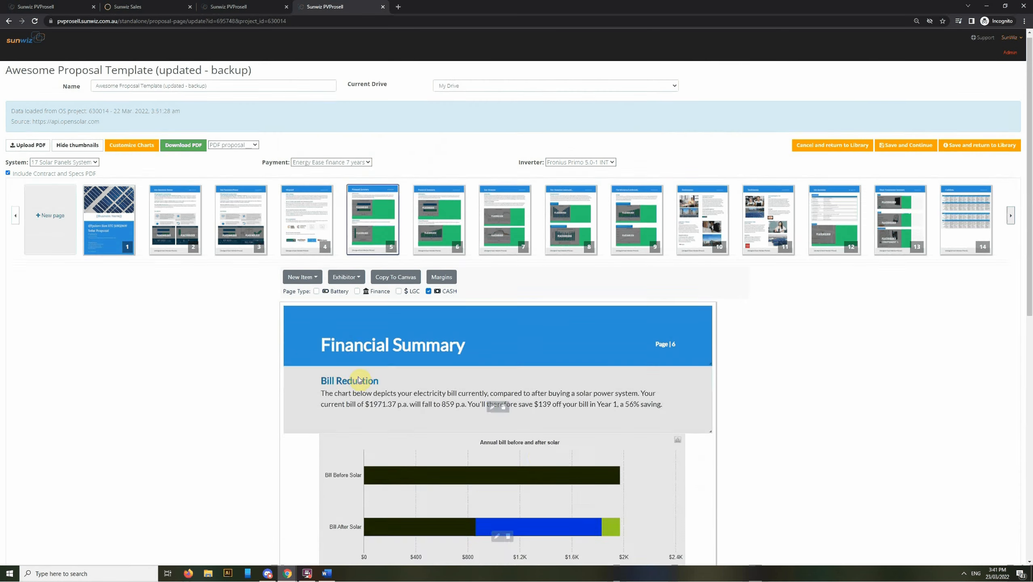
Return to the solar-panel cover page, then go back to the OpenSolar proposal
{"action": "left_click", "coordinate": [110, 259]}
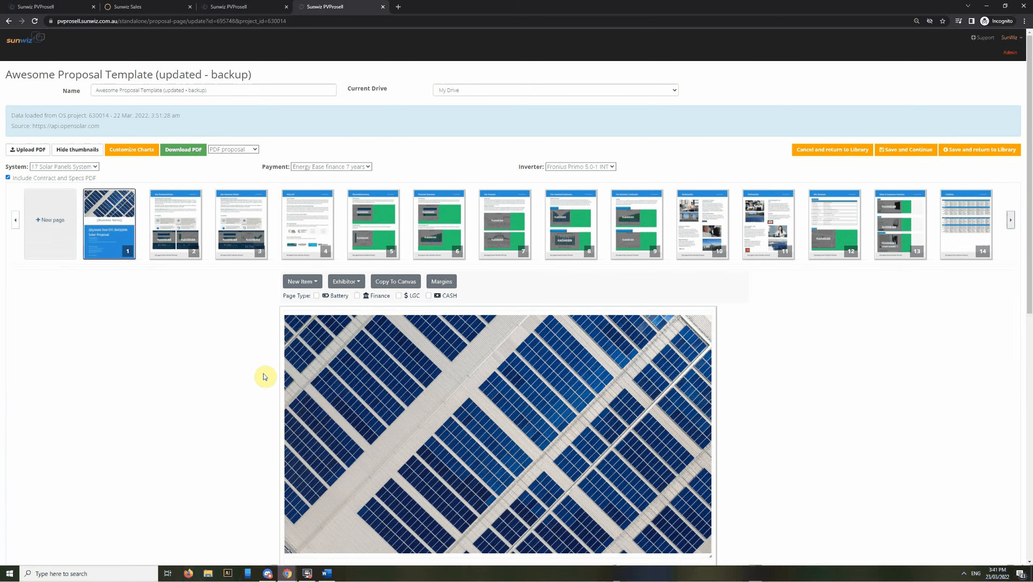
{"action": "scroll", "coordinate": [606, 354], "scroll_direction": "down", "scroll_amount": 1}
{"action": "scroll", "coordinate": [653, 339], "scroll_direction": "down", "scroll_amount": 1}
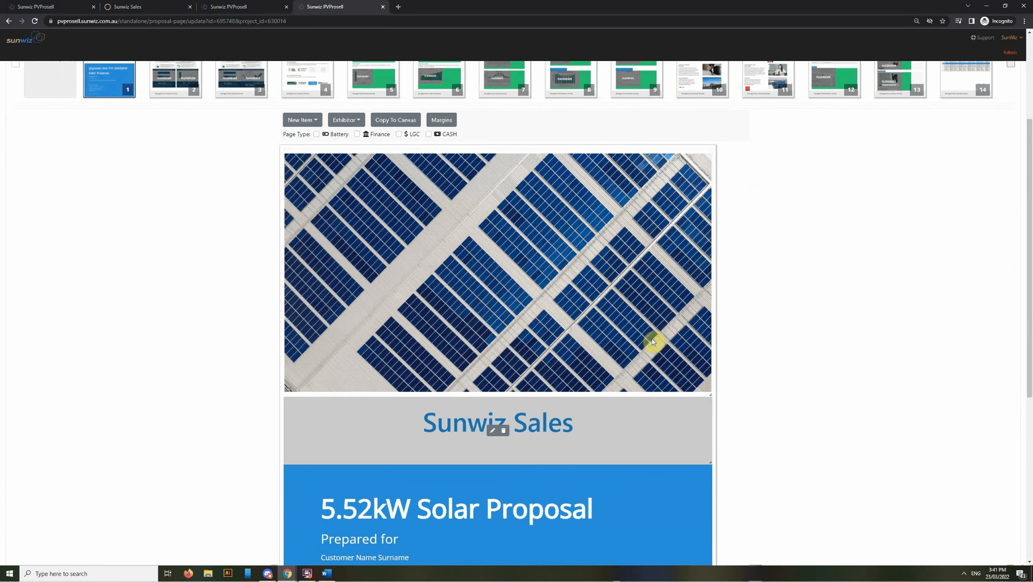
{"action": "scroll", "coordinate": [558, 459], "scroll_direction": "up", "scroll_amount": 3}
{"action": "scroll", "coordinate": [379, 423], "scroll_direction": "down", "scroll_amount": 6}
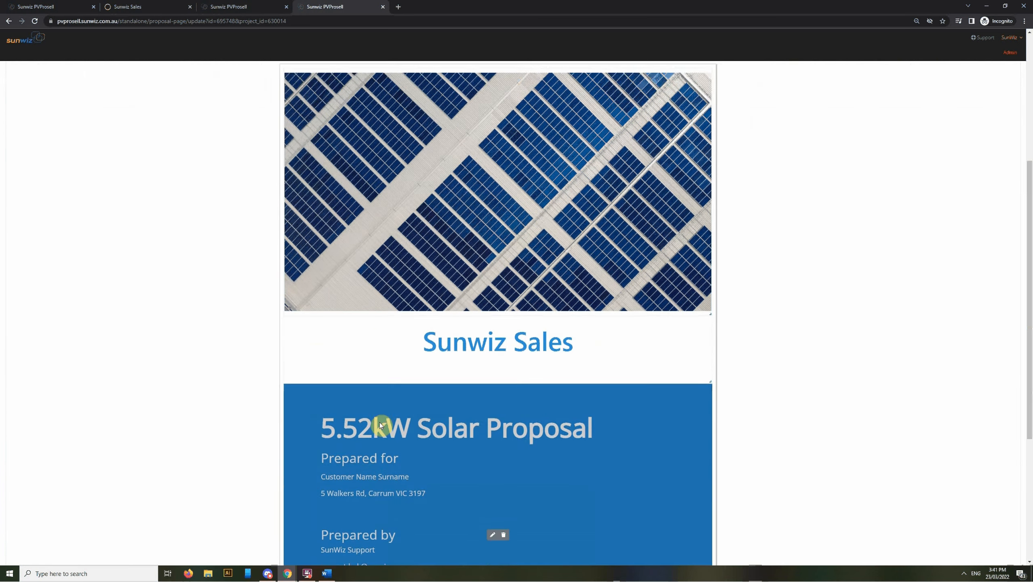
{"action": "scroll", "coordinate": [708, 462], "scroll_direction": "up", "scroll_amount": 8}
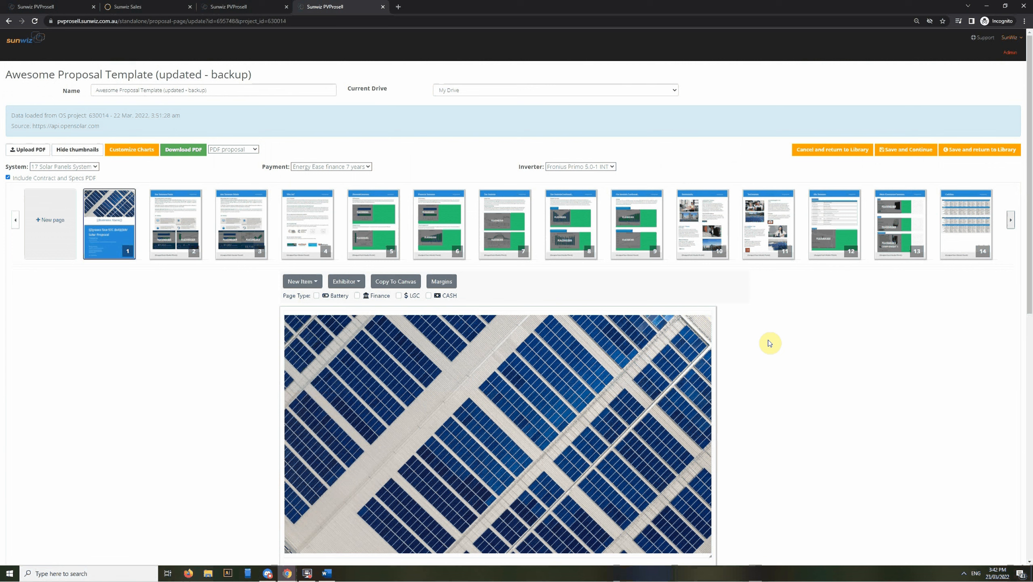
{"action": "left_click", "coordinate": [163, 11]}
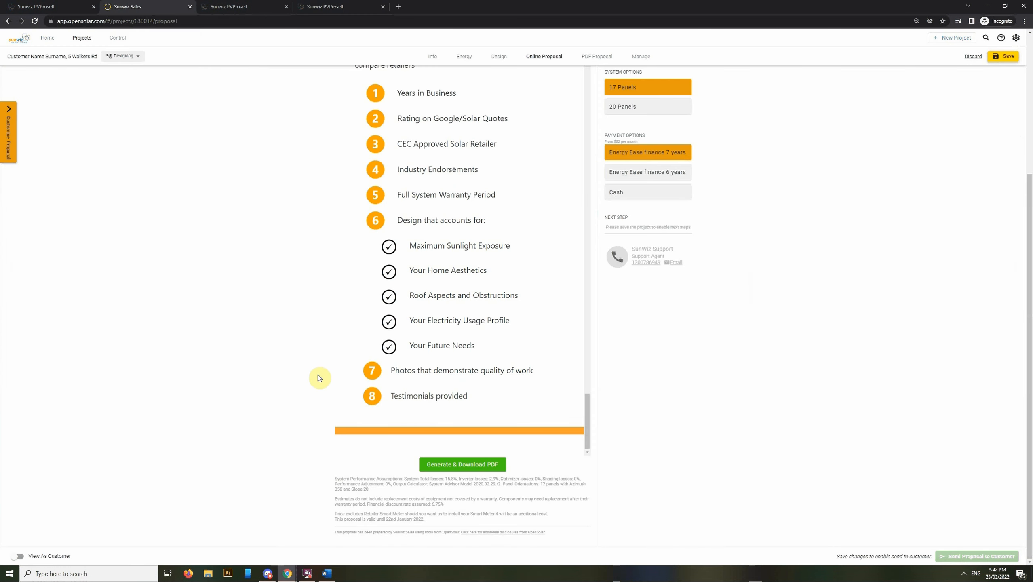
Switch the project's online proposal to the Bootstrap 5 template
{"action": "scroll", "coordinate": [318, 391], "scroll_direction": "up", "scroll_amount": 5}
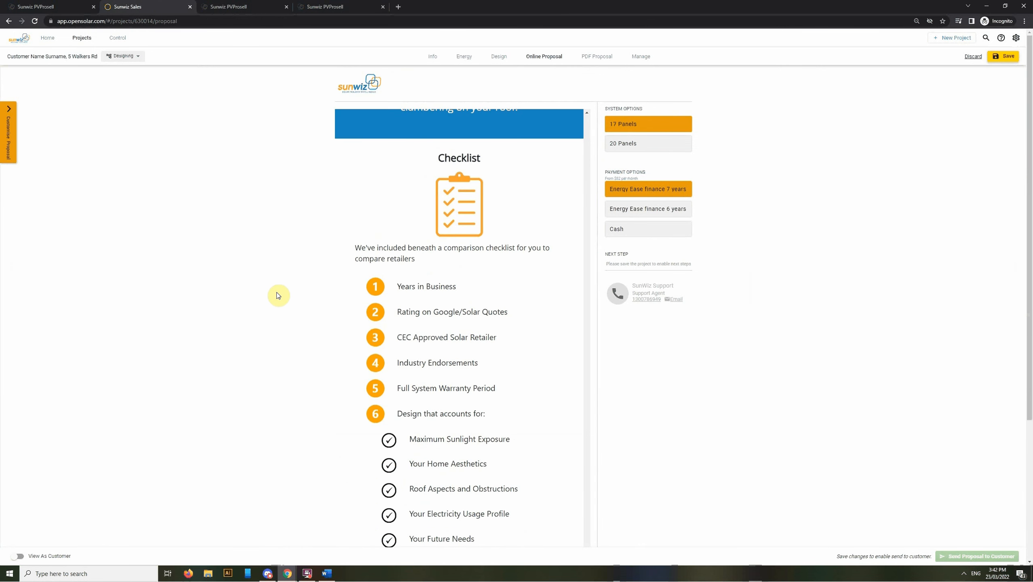
{"action": "left_click", "coordinate": [10, 111]}
{"action": "left_click", "coordinate": [61, 49]}
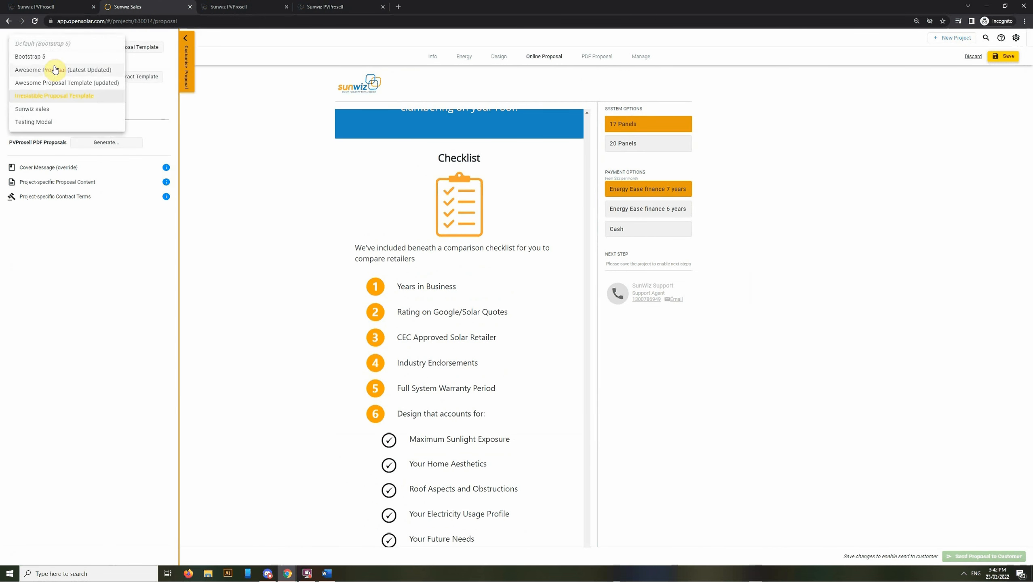
{"action": "left_click", "coordinate": [52, 62]}
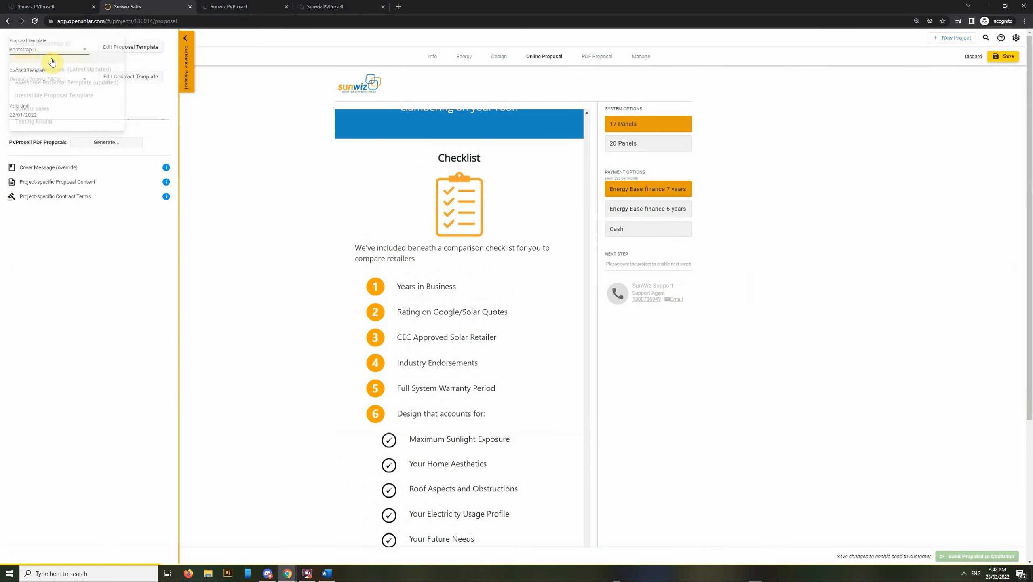
{"action": "left_click", "coordinate": [188, 88]}
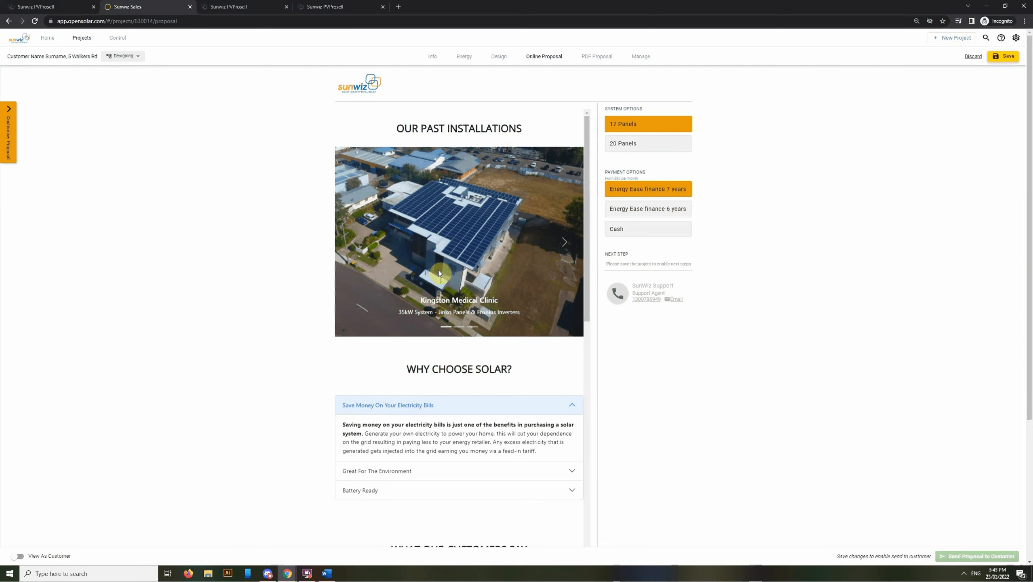
Browse three past installations and expand the Environment, Battery Ready and Save Money sections
{"action": "left_click", "coordinate": [564, 247]}
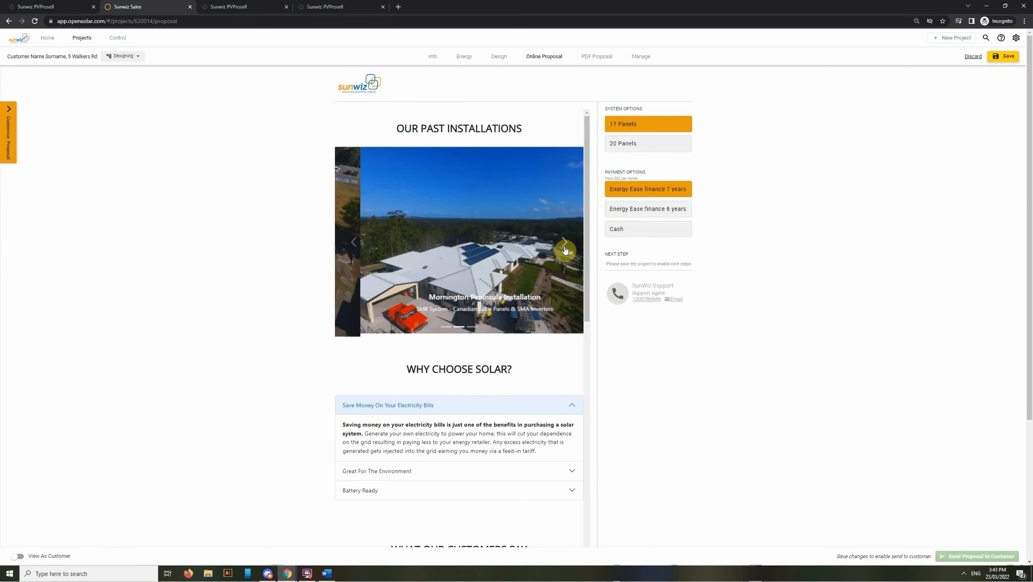
{"action": "left_click", "coordinate": [566, 244]}
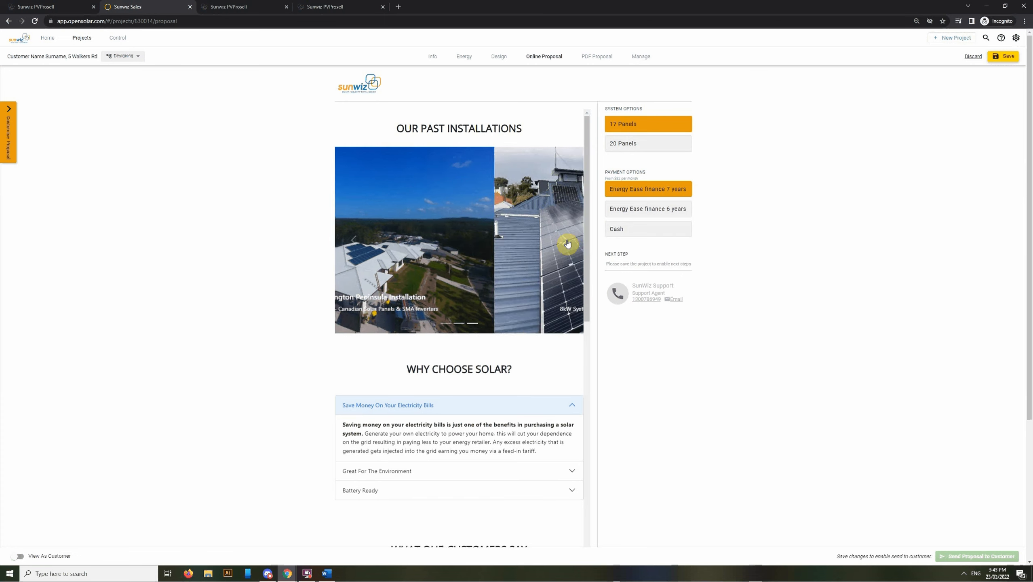
{"action": "left_click", "coordinate": [567, 243]}
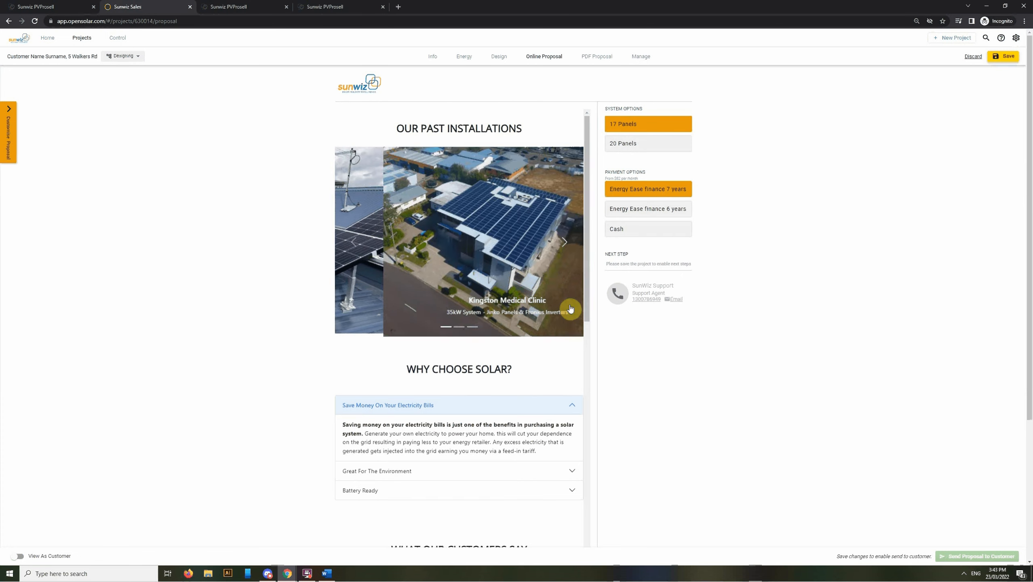
{"action": "scroll", "coordinate": [546, 362], "scroll_direction": "down", "scroll_amount": 4}
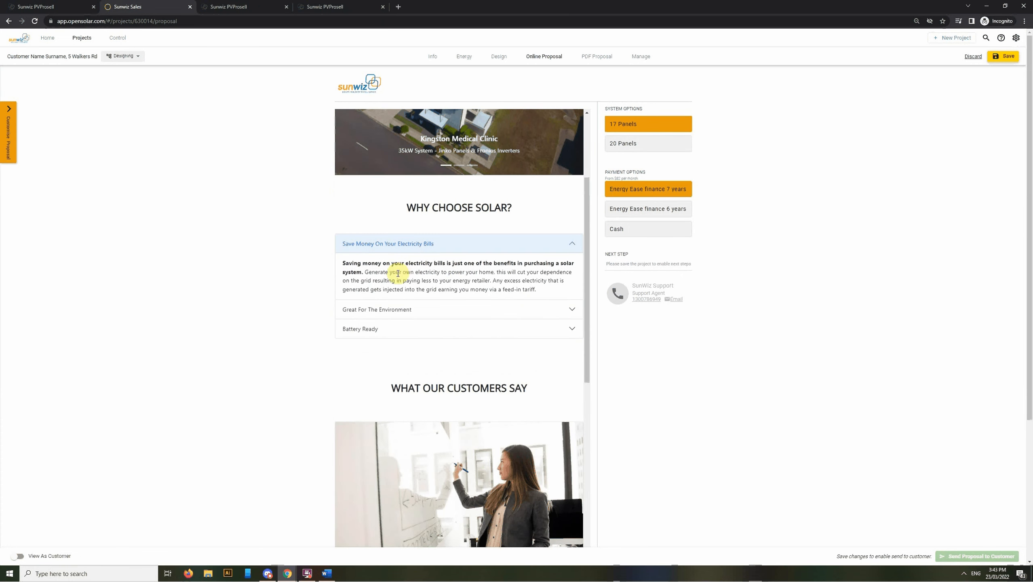
{"action": "left_click", "coordinate": [414, 310]}
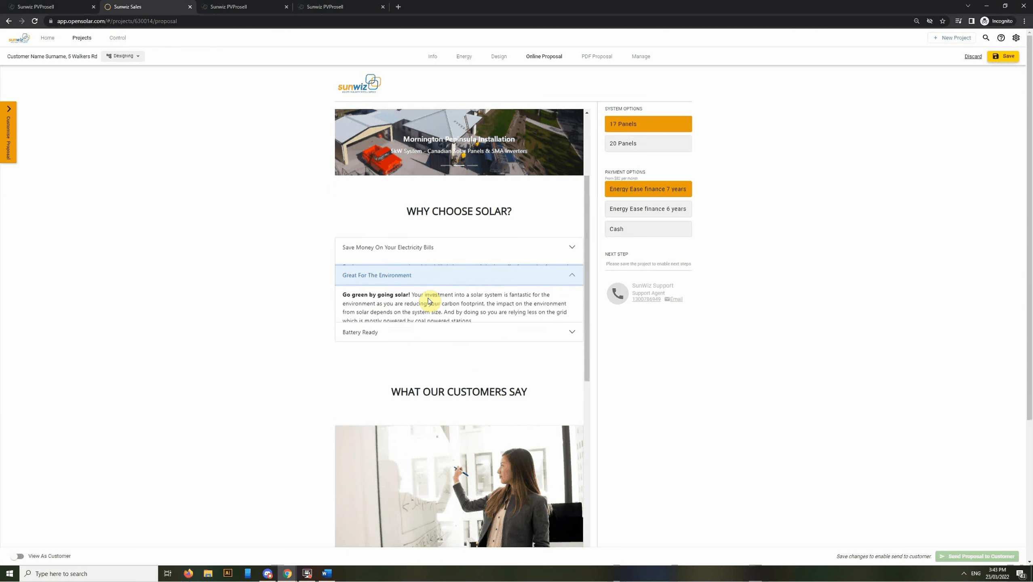
{"action": "left_click", "coordinate": [403, 331]}
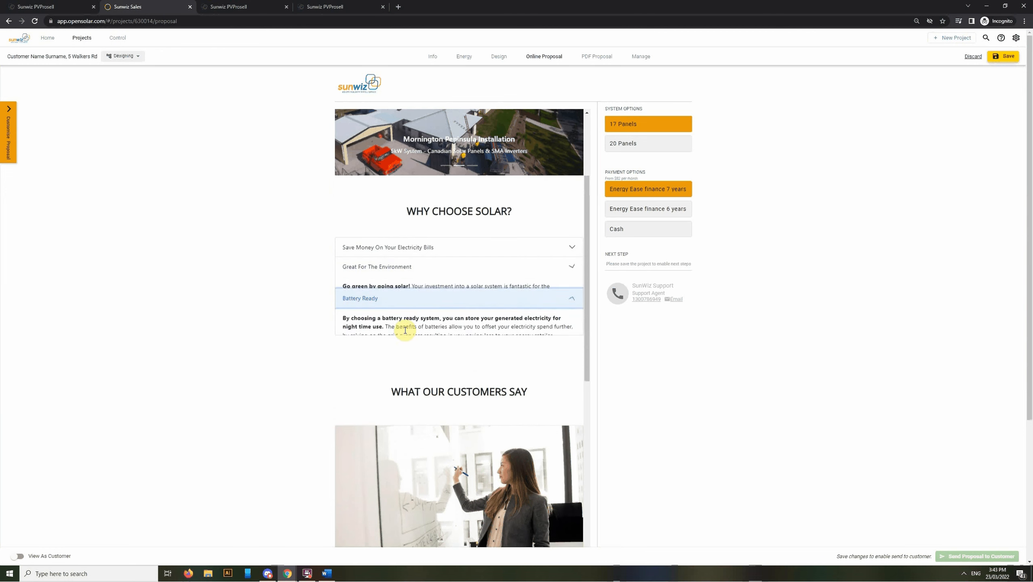
{"action": "left_click", "coordinate": [439, 251]}
{"action": "left_click", "coordinate": [467, 255]}
Scroll down to the What Our Customers Say testimonials
{"action": "scroll", "coordinate": [471, 318], "scroll_direction": "down", "scroll_amount": 4}
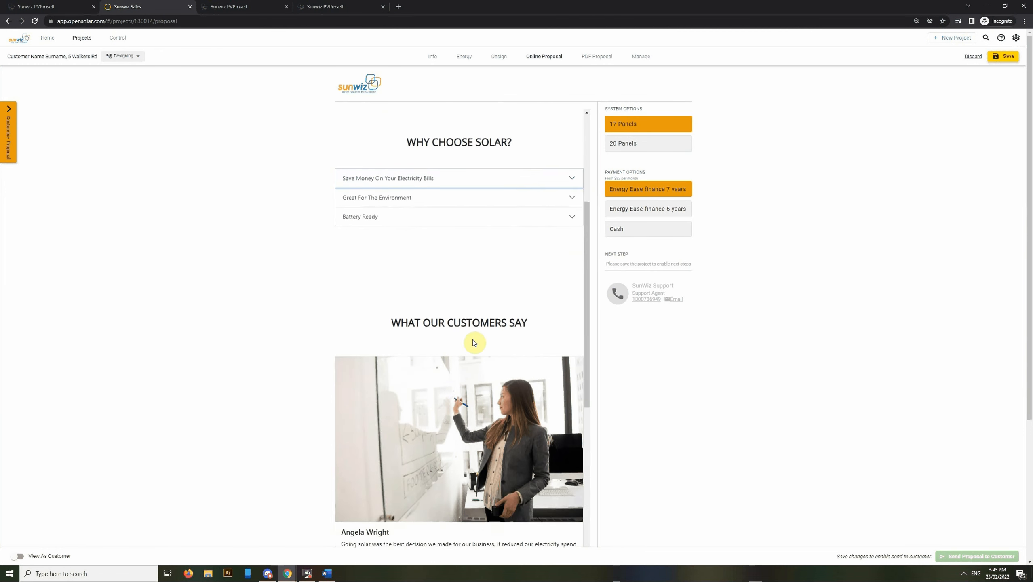
{"action": "scroll", "coordinate": [335, 275], "scroll_direction": "down", "scroll_amount": 3}
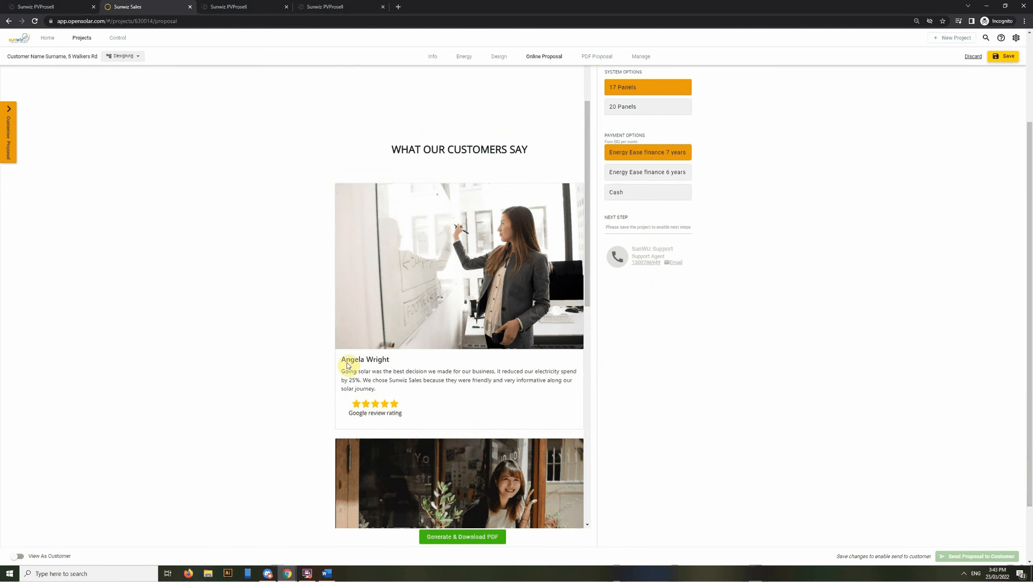
{"action": "scroll", "coordinate": [506, 414], "scroll_direction": "down", "scroll_amount": 4}
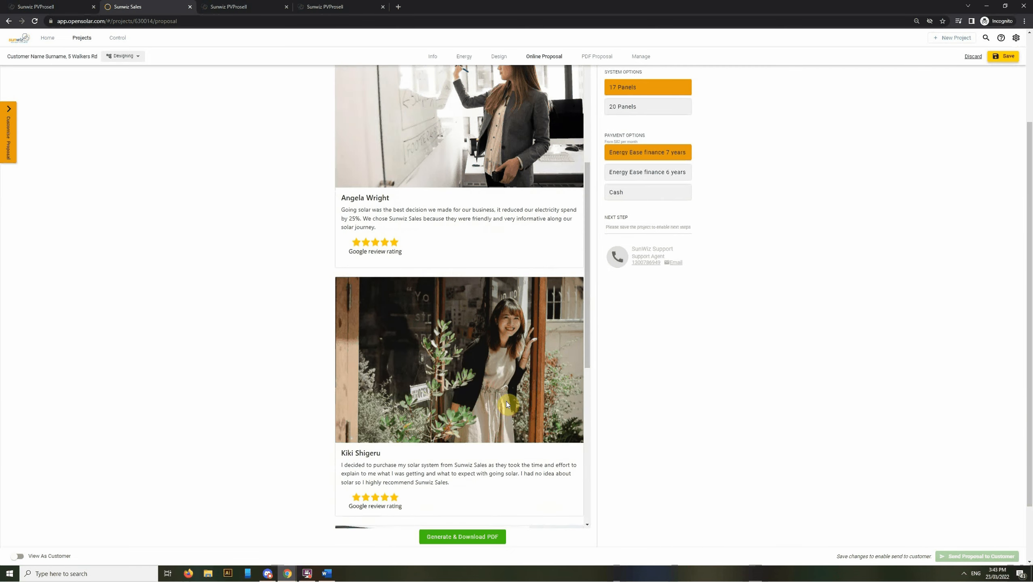
{"action": "scroll", "coordinate": [506, 395], "scroll_direction": "down", "scroll_amount": 5}
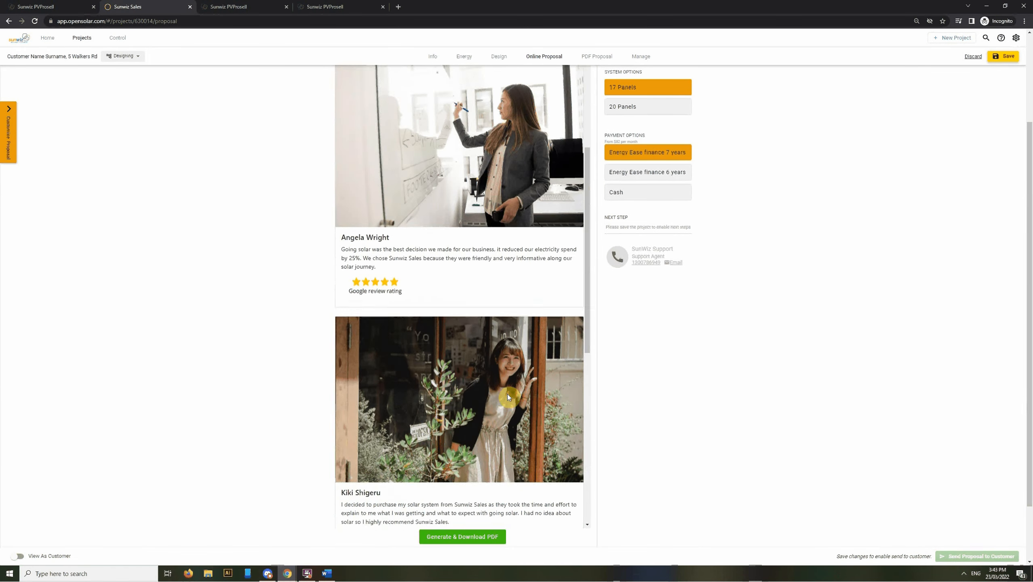
{"action": "scroll", "coordinate": [508, 394], "scroll_direction": "up", "scroll_amount": 3}
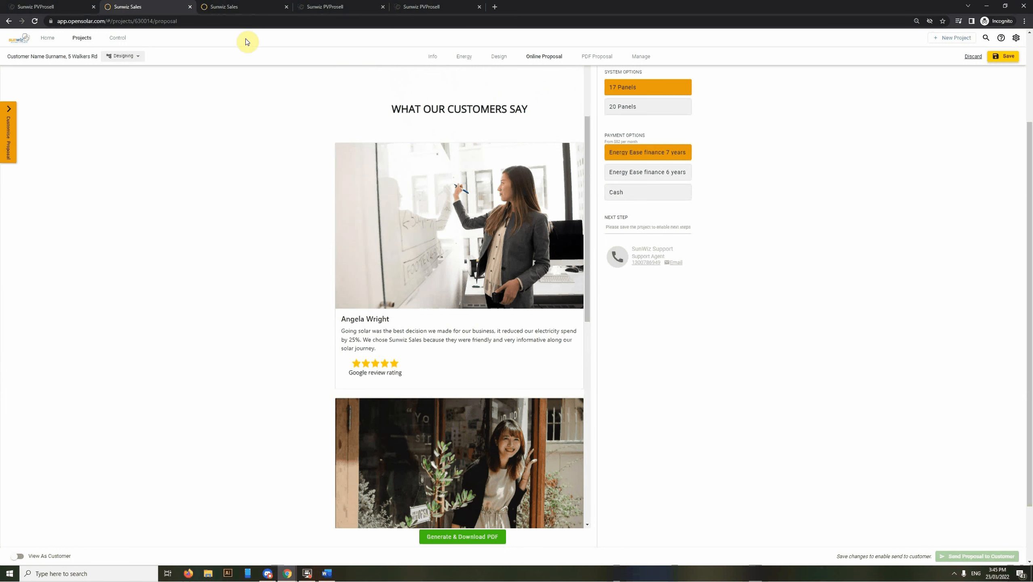
On the other Sunwiz Sales tab, open Control > Other > Integrations & API Keys and check the SunWiz key
{"action": "left_click", "coordinate": [244, 7]}
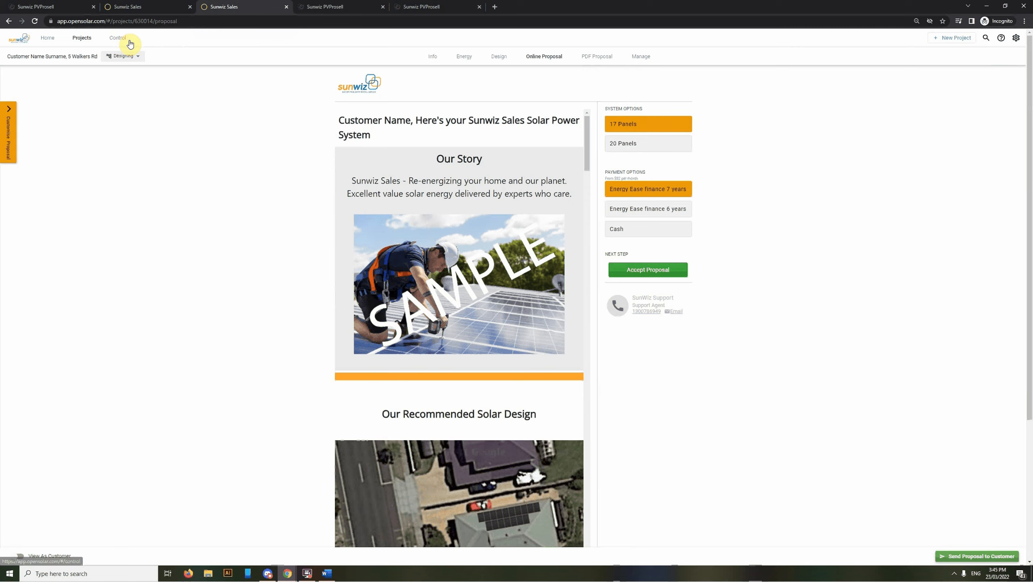
{"action": "left_click", "coordinate": [117, 38]}
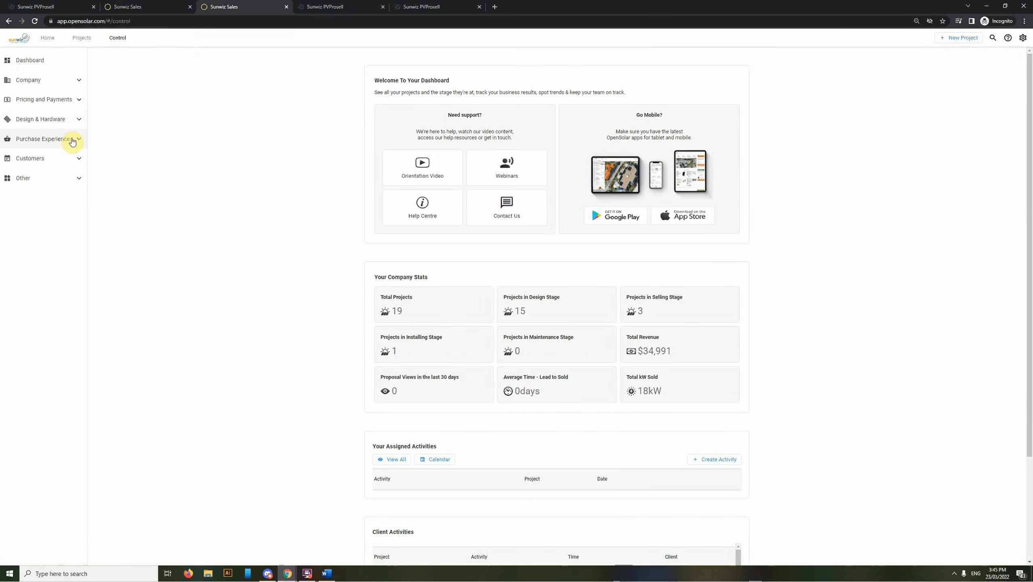
{"action": "left_click", "coordinate": [69, 178]}
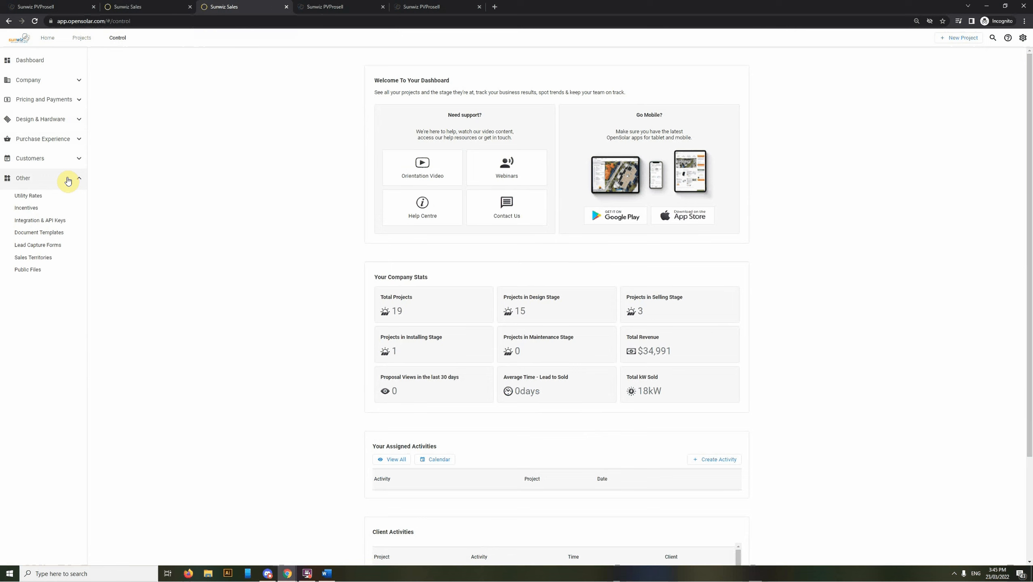
{"action": "left_click", "coordinate": [55, 222]}
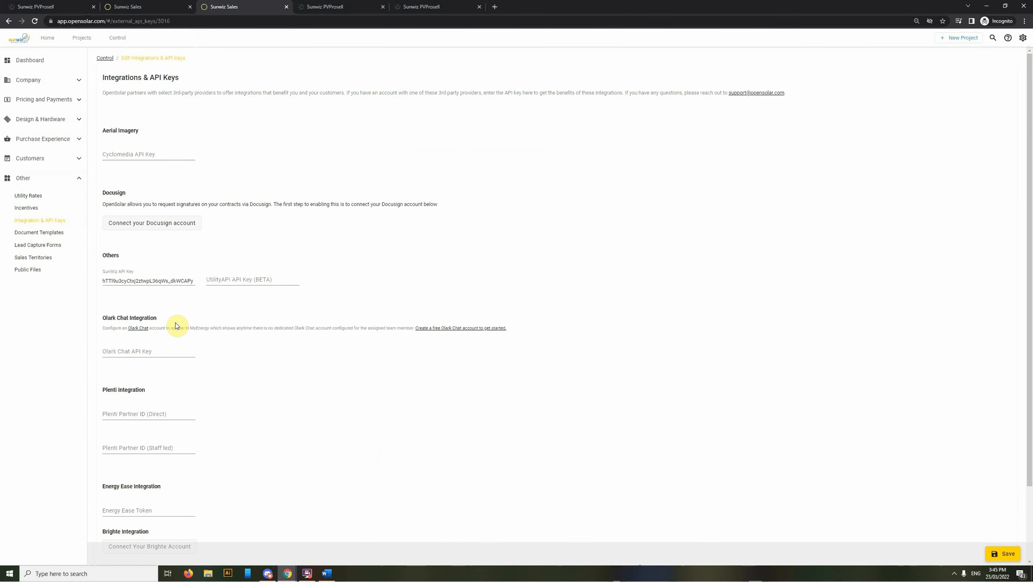
{"action": "left_click", "coordinate": [104, 280]}
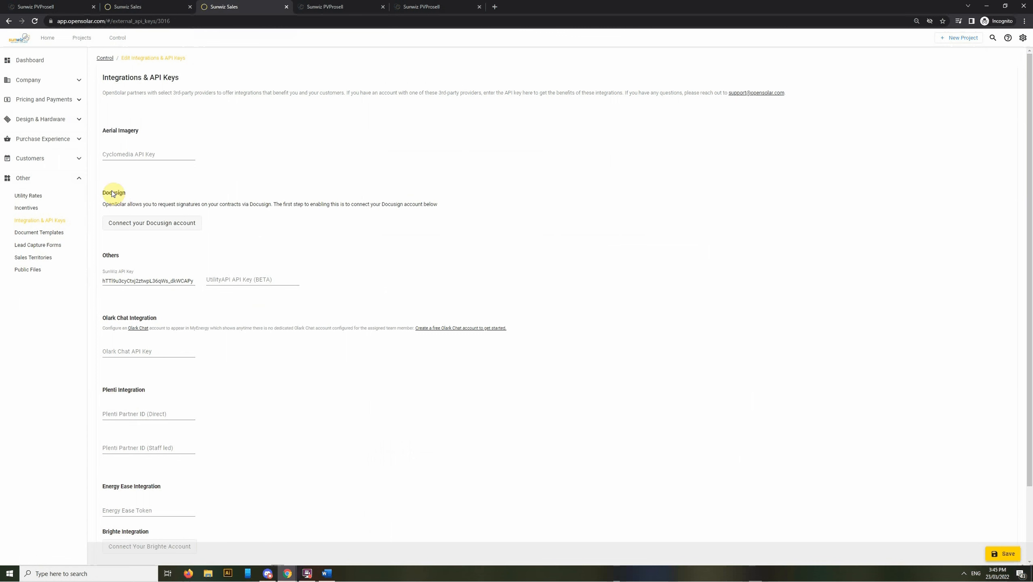
{"action": "left_click", "coordinate": [72, 142]}
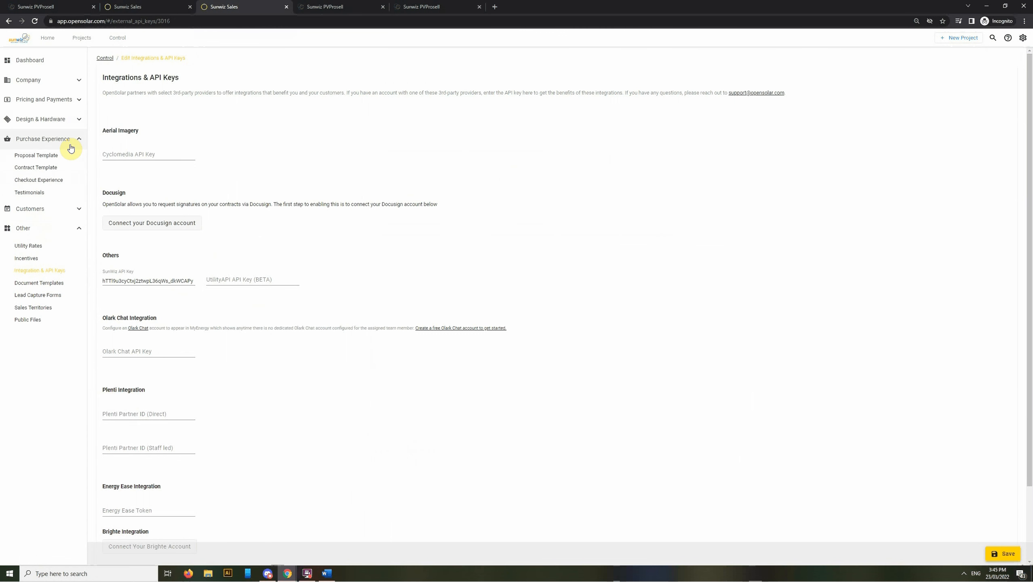
Start a new PVProsell proposal template titled 'Test'
{"action": "left_click", "coordinate": [42, 162]}
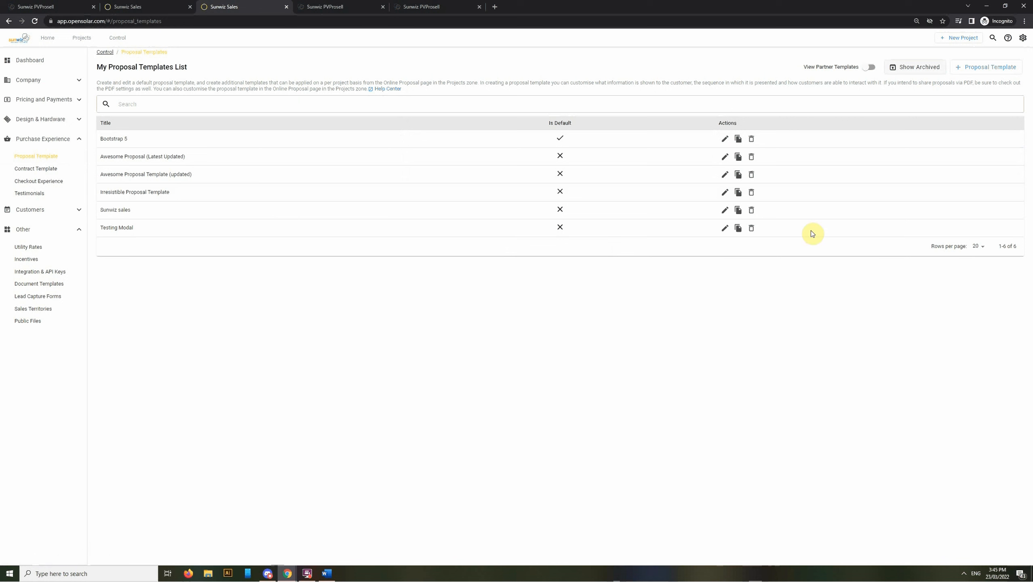
{"action": "left_click", "coordinate": [974, 72]}
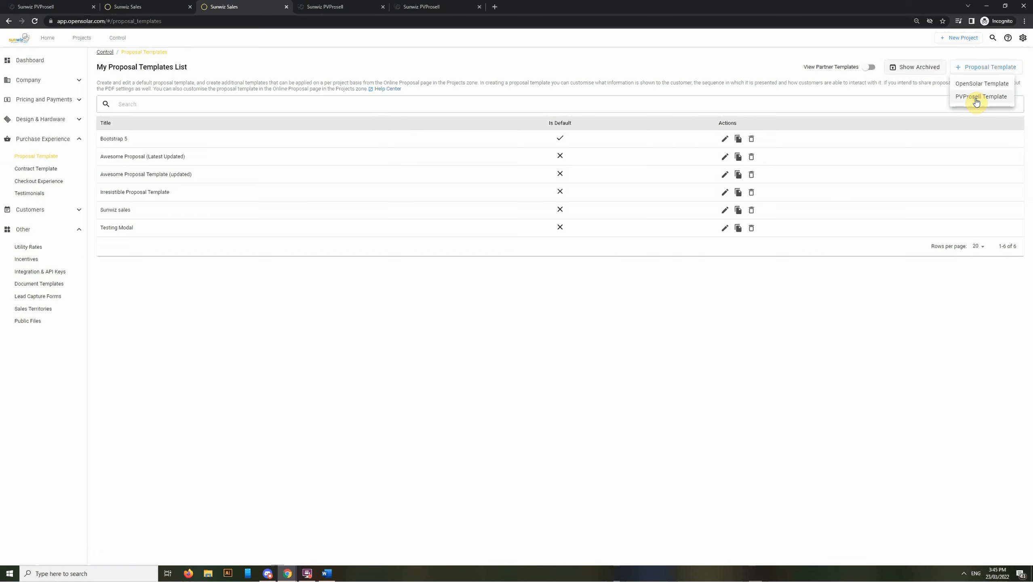
{"action": "left_click", "coordinate": [977, 97]}
{"action": "left_click", "coordinate": [491, 263]}
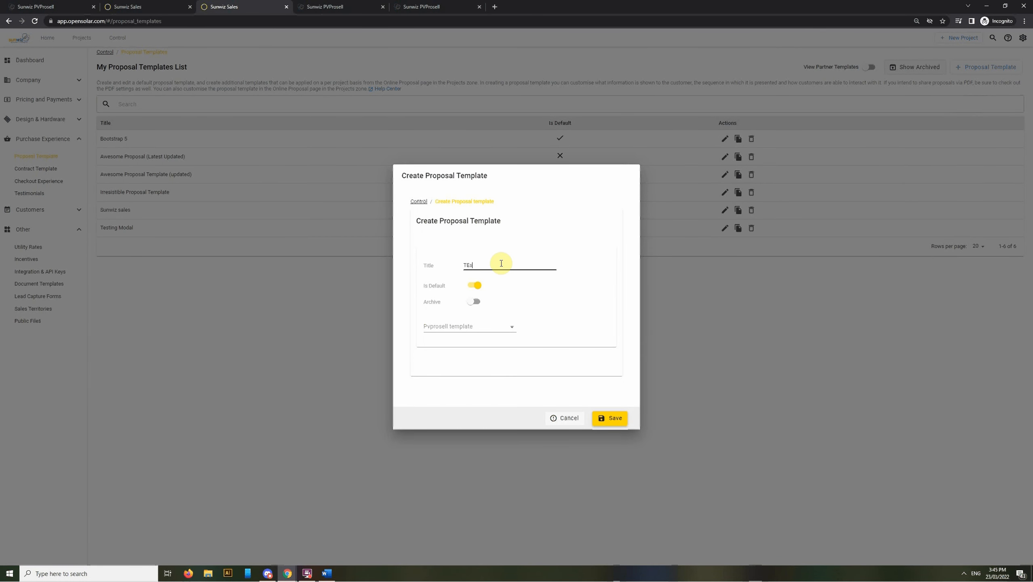
{"action": "type", "text": "Test"}
Check the available PVProsell templates, cancel the draft, and return to the proposal tab
{"action": "left_click", "coordinate": [507, 328]}
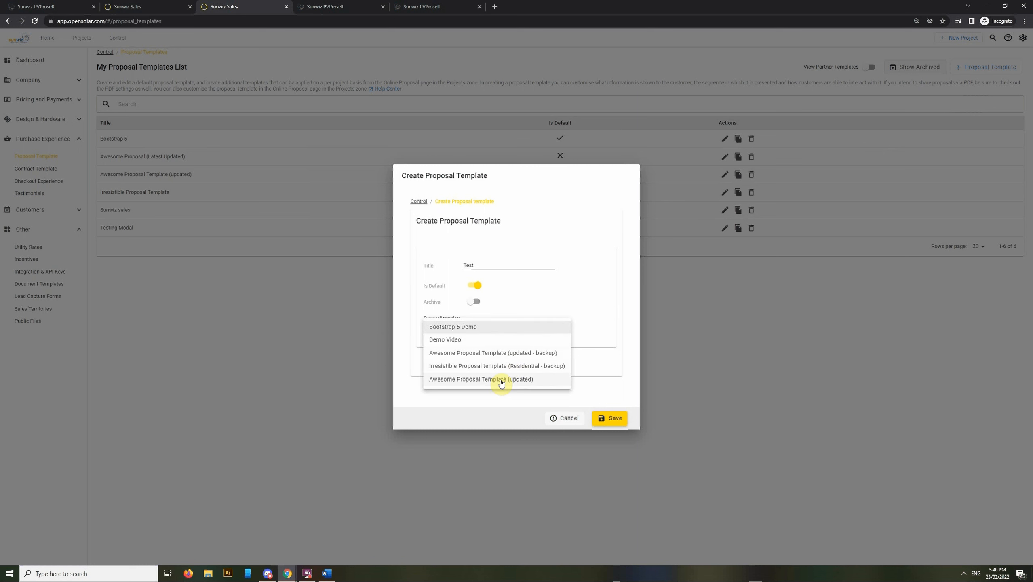
{"action": "left_click", "coordinate": [593, 310]}
{"action": "left_click", "coordinate": [570, 418]}
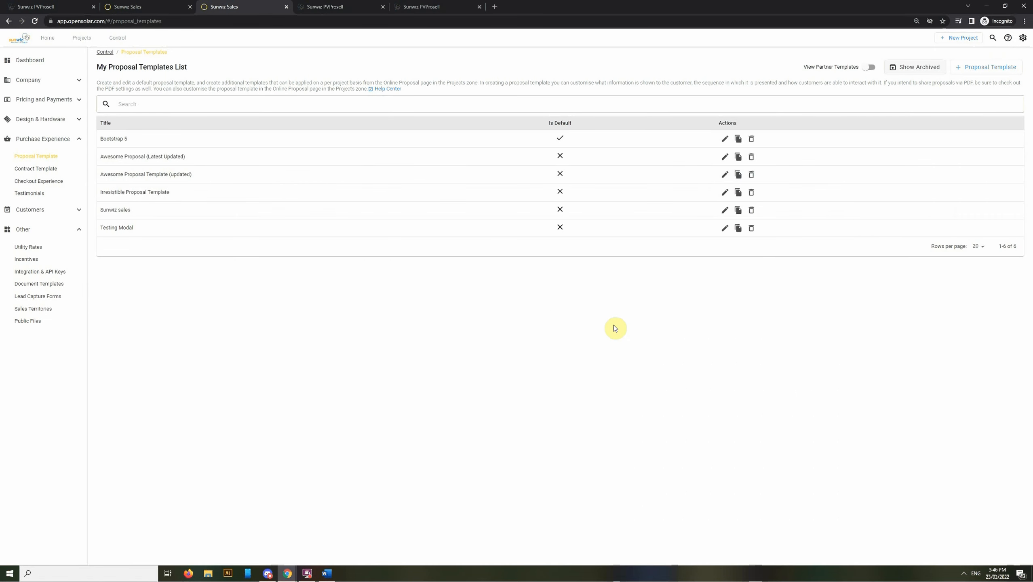
{"action": "left_click", "coordinate": [164, 6]}
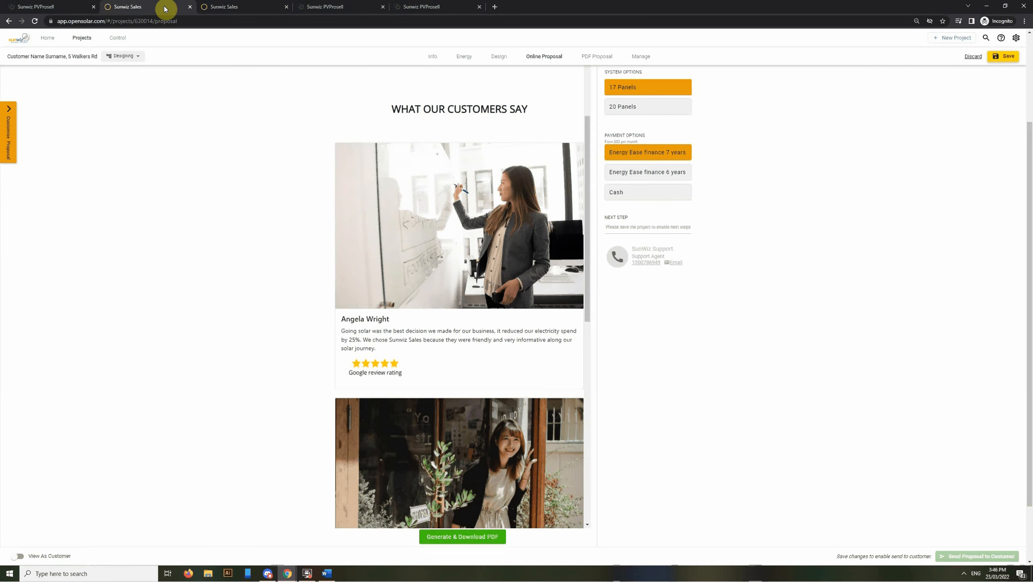
Apply the Awesome Proposal (Latest Updated) template to the online proposal
{"action": "left_click", "coordinate": [16, 159]}
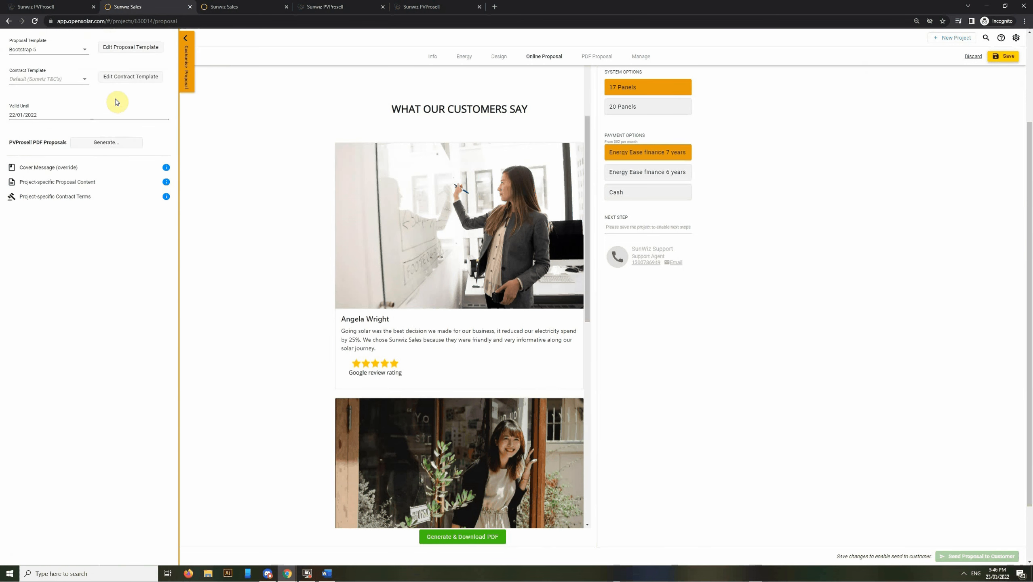
{"action": "left_click", "coordinate": [81, 51]}
{"action": "left_click", "coordinate": [83, 73]}
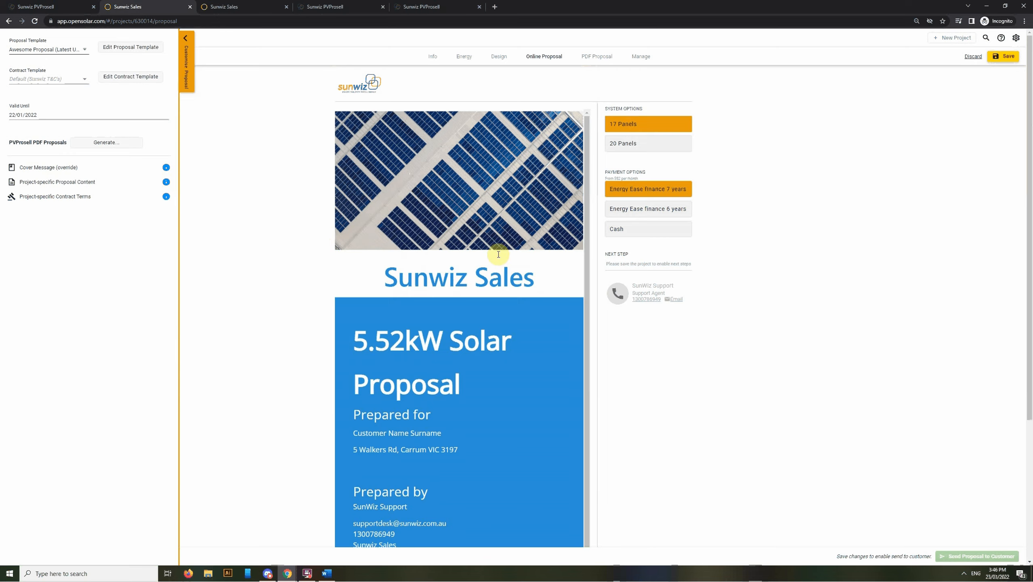
Scroll the preview past 'We are professional' to the accreditation logos
{"action": "scroll", "coordinate": [473, 330], "scroll_direction": "down", "scroll_amount": 5}
{"action": "scroll", "coordinate": [495, 346], "scroll_direction": "down", "scroll_amount": 15}
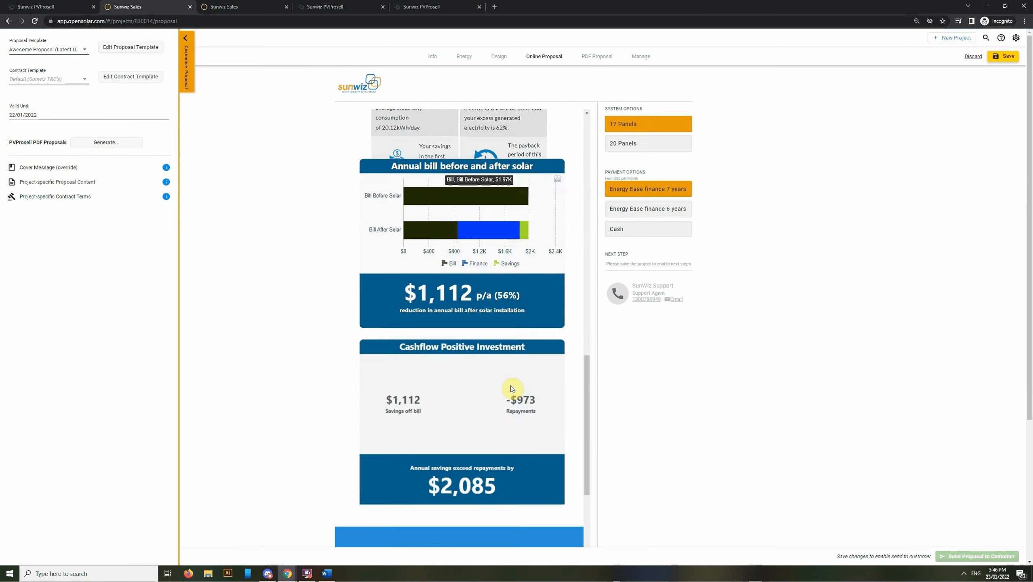
{"action": "scroll", "coordinate": [516, 403], "scroll_direction": "down", "scroll_amount": 5}
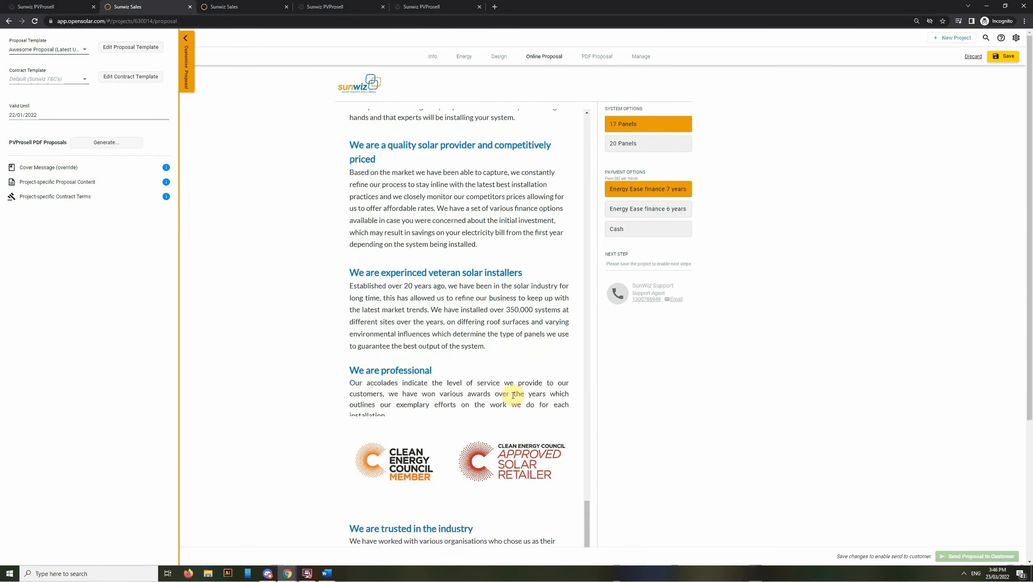
{"action": "left_click", "coordinate": [67, 49]}
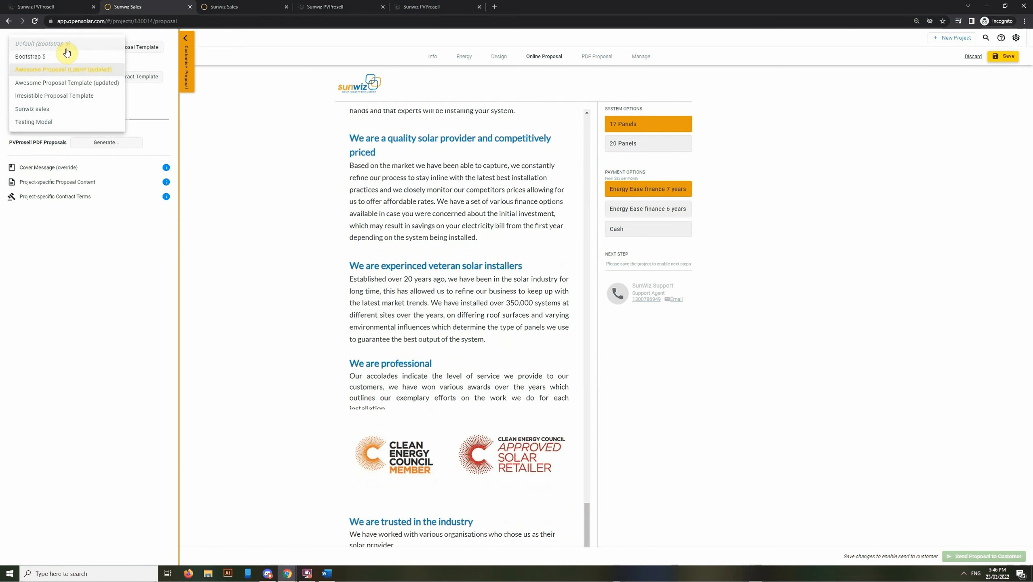
Apply the Irresistible Proposal Template and preview its Our Story page
{"action": "left_click", "coordinate": [71, 98]}
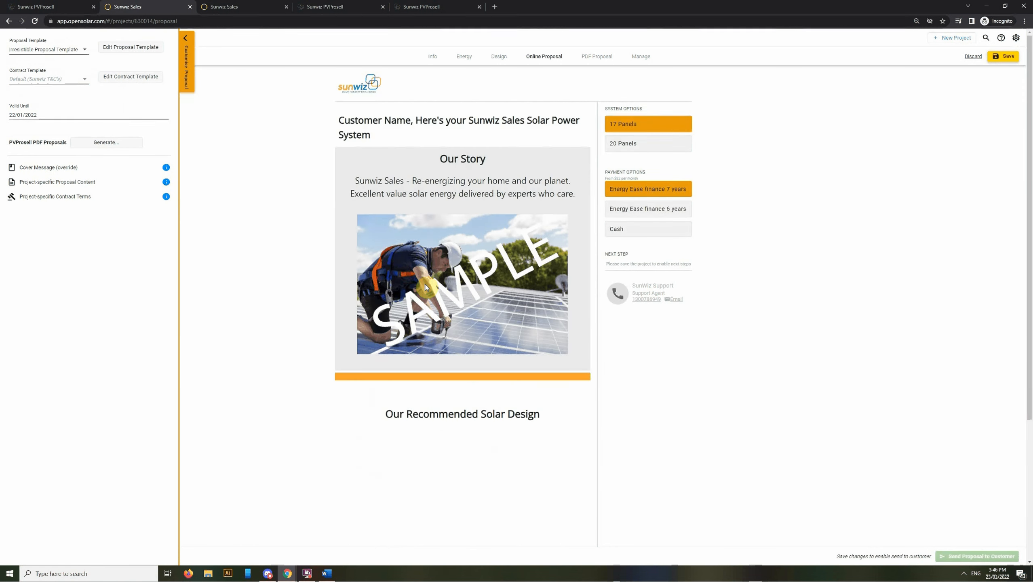
{"action": "scroll", "coordinate": [444, 318], "scroll_direction": "down", "scroll_amount": 1}
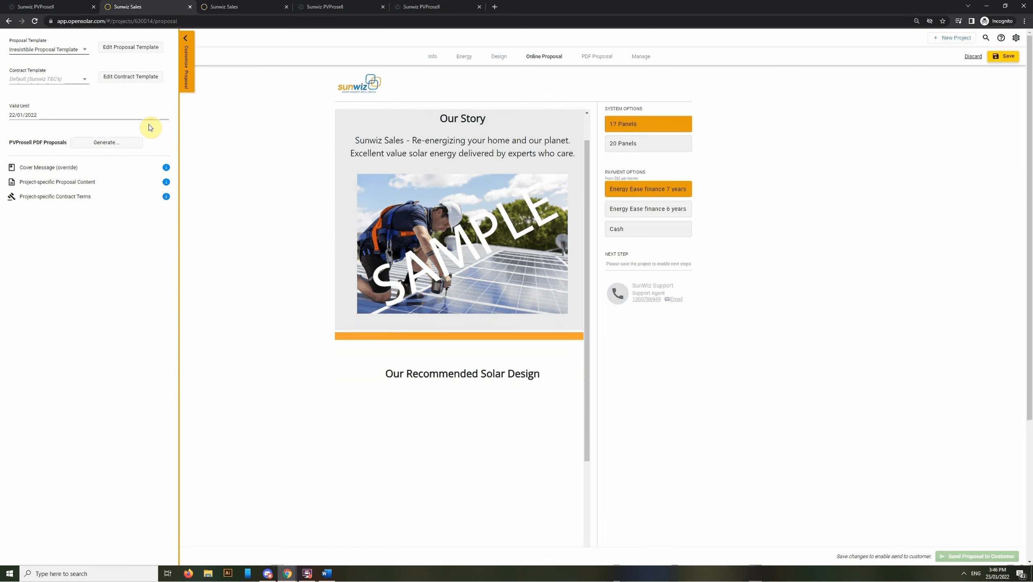
{"action": "left_click", "coordinate": [77, 49]}
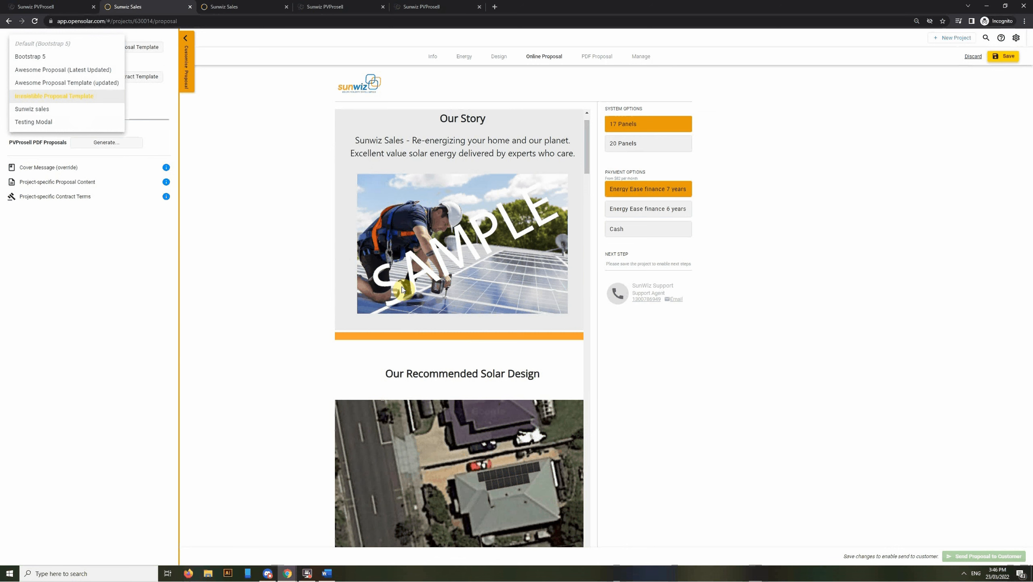
{"action": "left_click", "coordinate": [283, 229]}
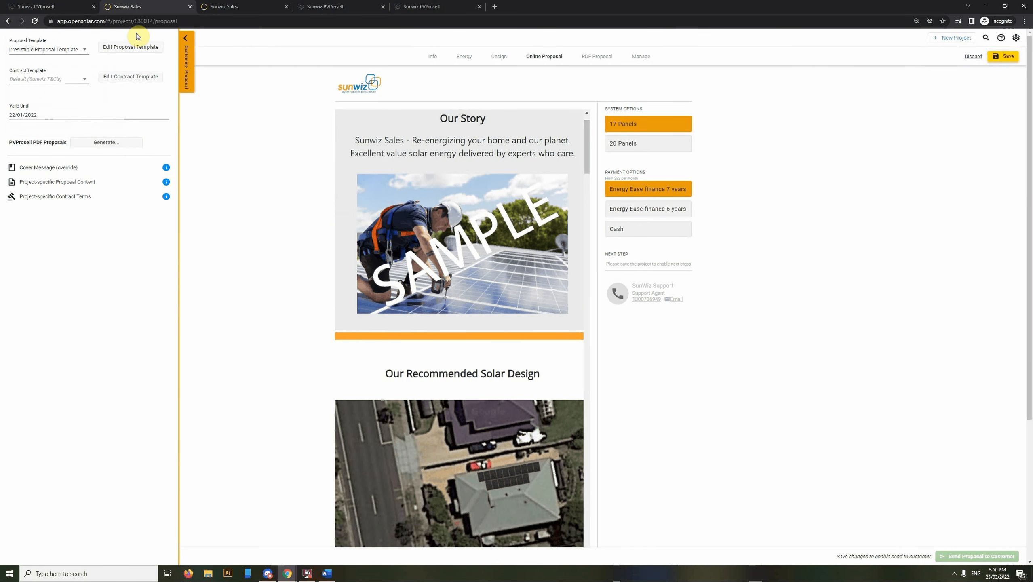
{"action": "left_click", "coordinate": [68, 6]}
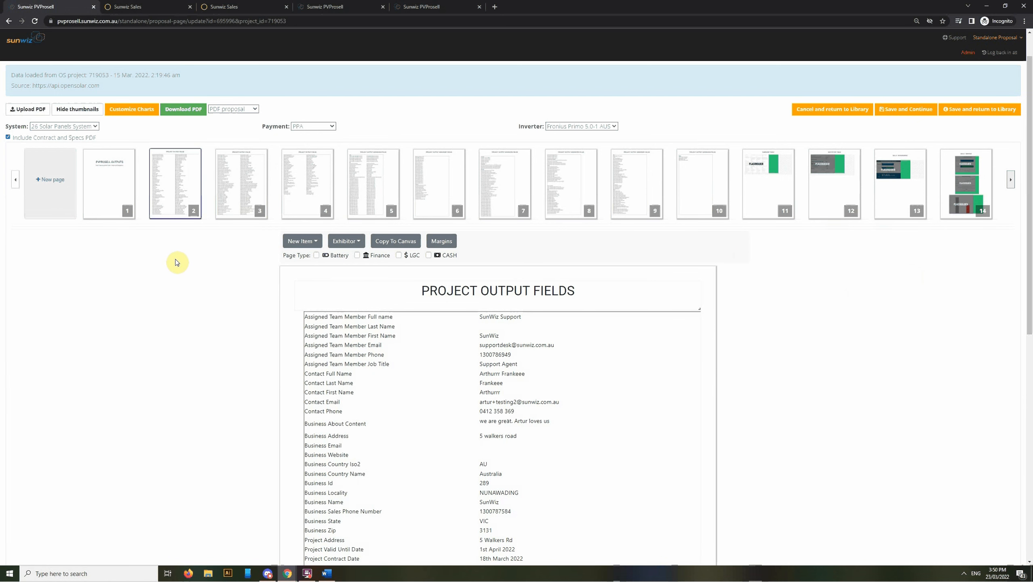
Review page 2's Project Output Fields filled with OpenSolar data
{"action": "scroll", "coordinate": [244, 349], "scroll_direction": "down", "scroll_amount": 1}
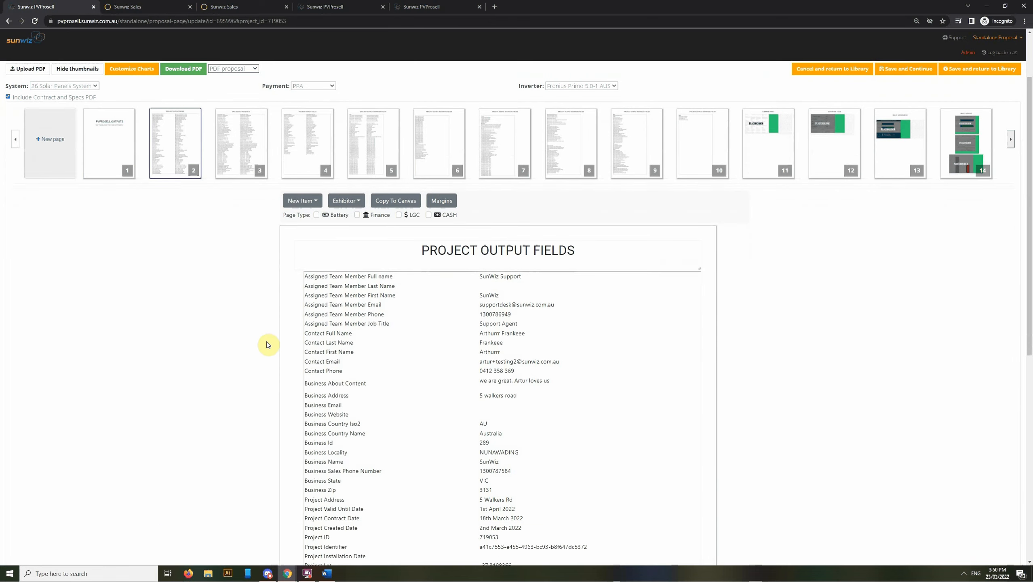
{"action": "scroll", "coordinate": [333, 322], "scroll_direction": "down", "scroll_amount": 5}
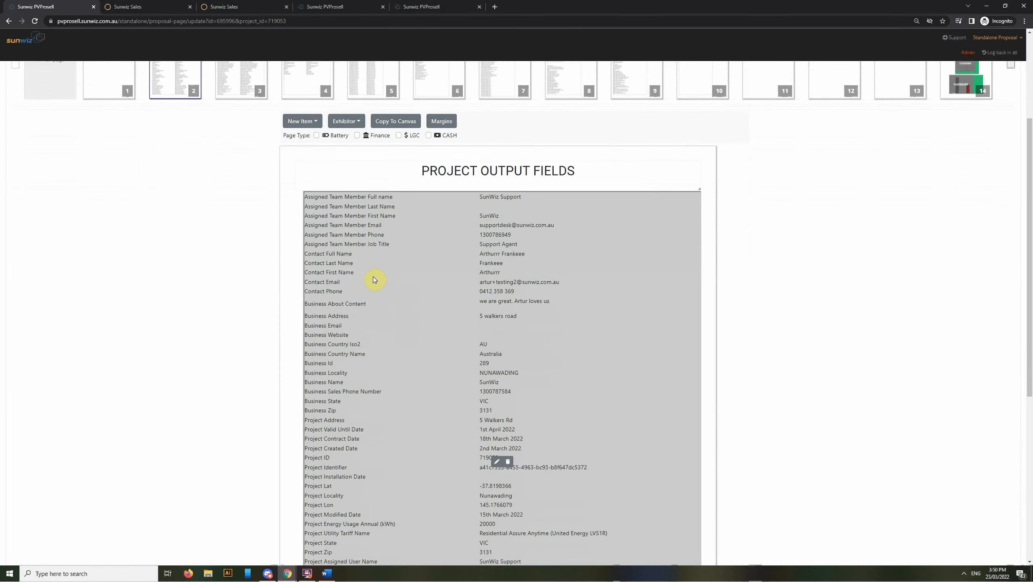
{"action": "scroll", "coordinate": [377, 225], "scroll_direction": "down", "scroll_amount": 1}
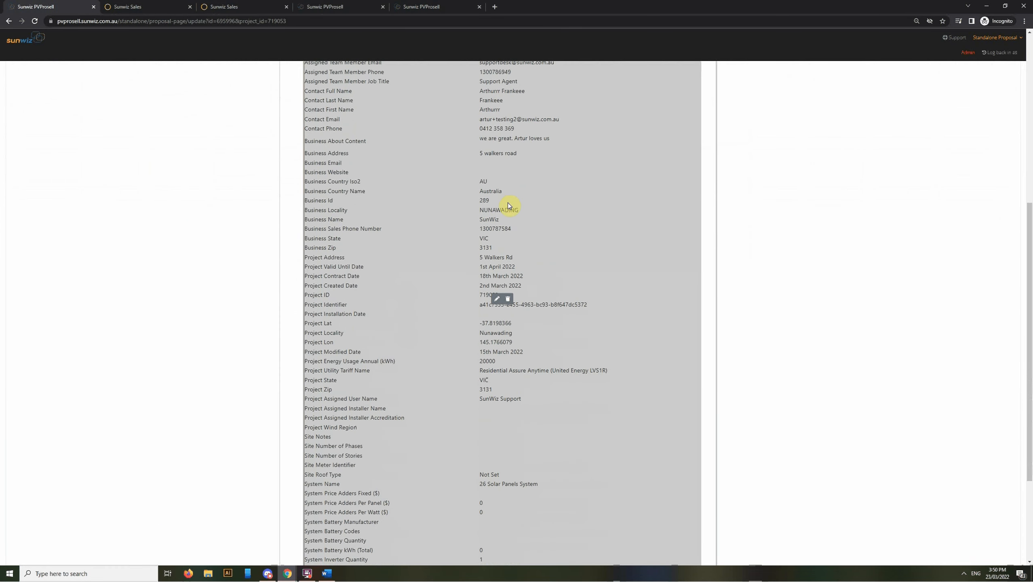
{"action": "left_click", "coordinate": [498, 301]}
{"action": "scroll", "coordinate": [536, 287], "scroll_direction": "up", "scroll_amount": 3}
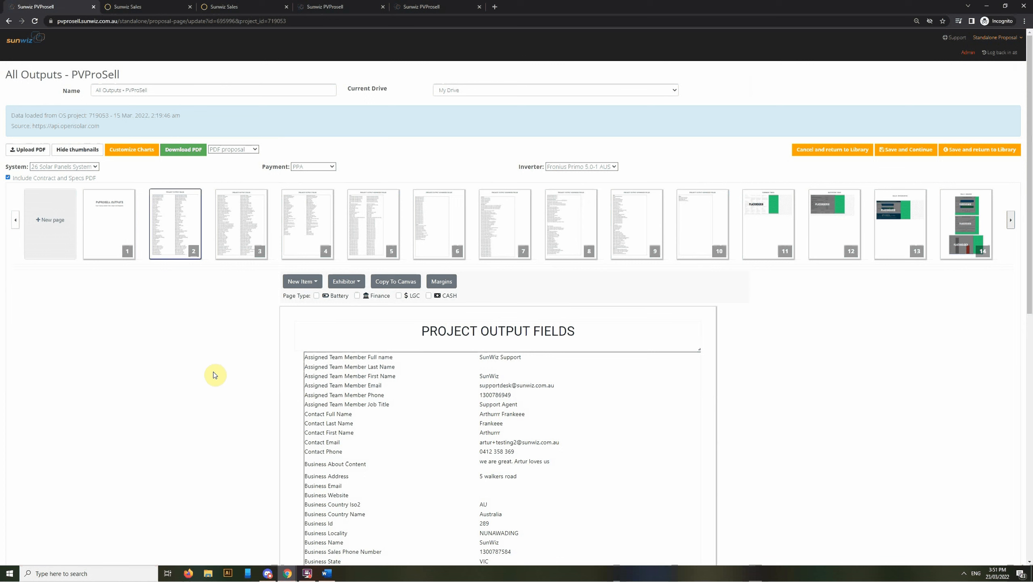
View page 3, the Summary Table and the Quotation Table pages
{"action": "left_click", "coordinate": [232, 249]}
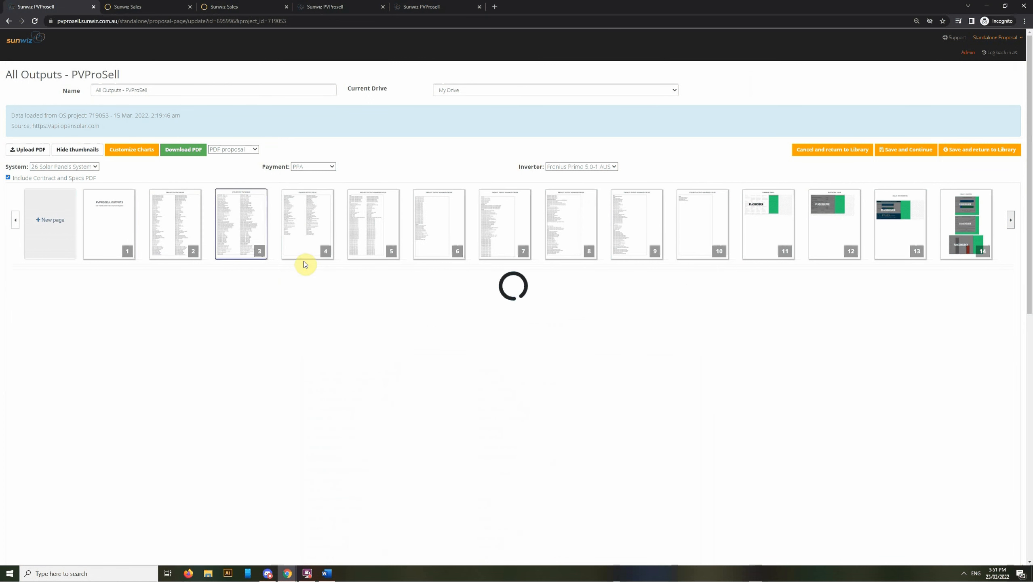
{"action": "mouse_move", "coordinate": [302, 257]}
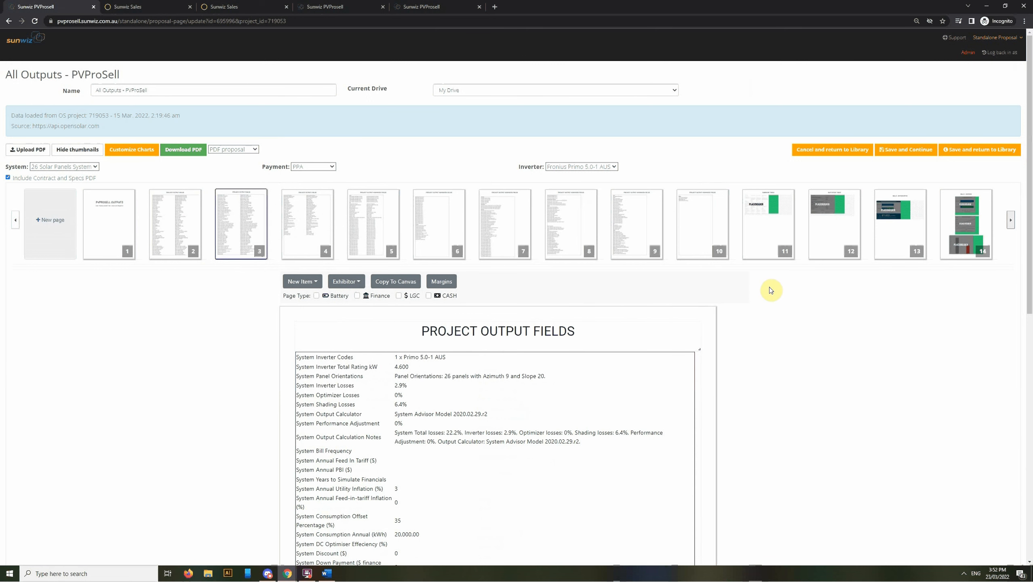
{"action": "left_click", "coordinate": [756, 256]}
{"action": "scroll", "coordinate": [774, 338], "scroll_direction": "down", "scroll_amount": 1}
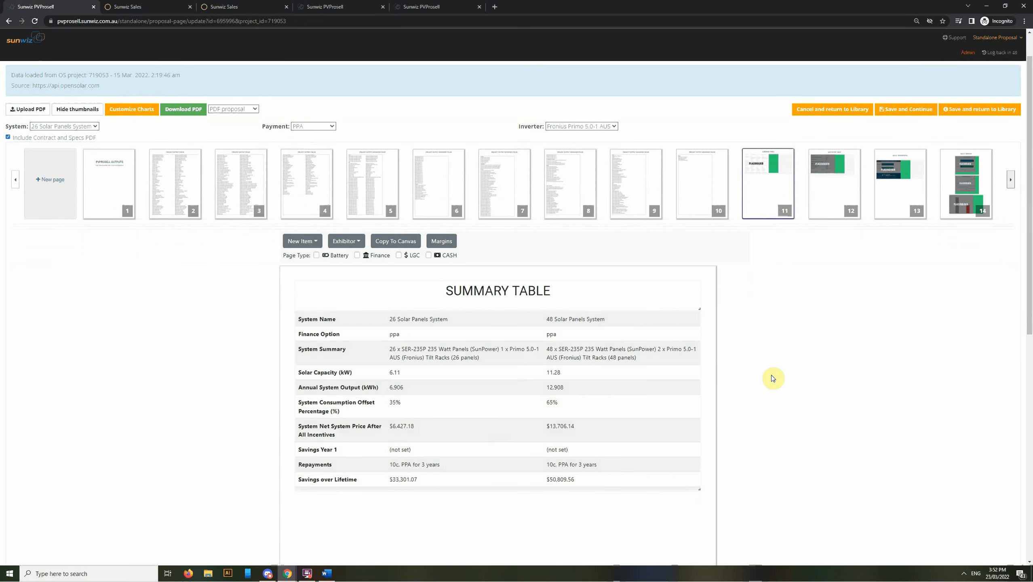
{"action": "left_click", "coordinate": [829, 213]}
Review the Bills - Infographic and Bills - Graphs pages
{"action": "mouse_move", "coordinate": [346, 346]}
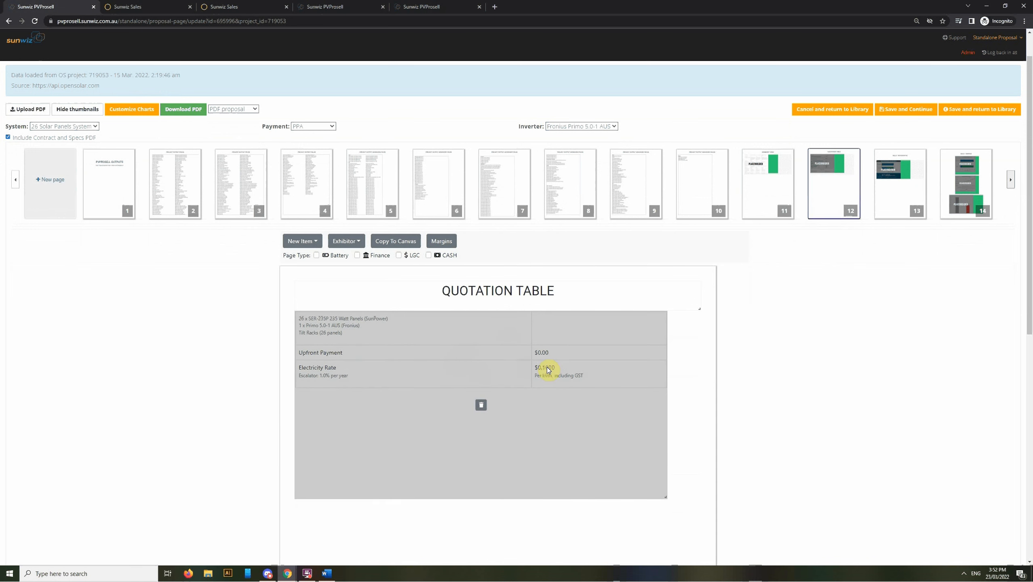
{"action": "left_click", "coordinate": [897, 214]}
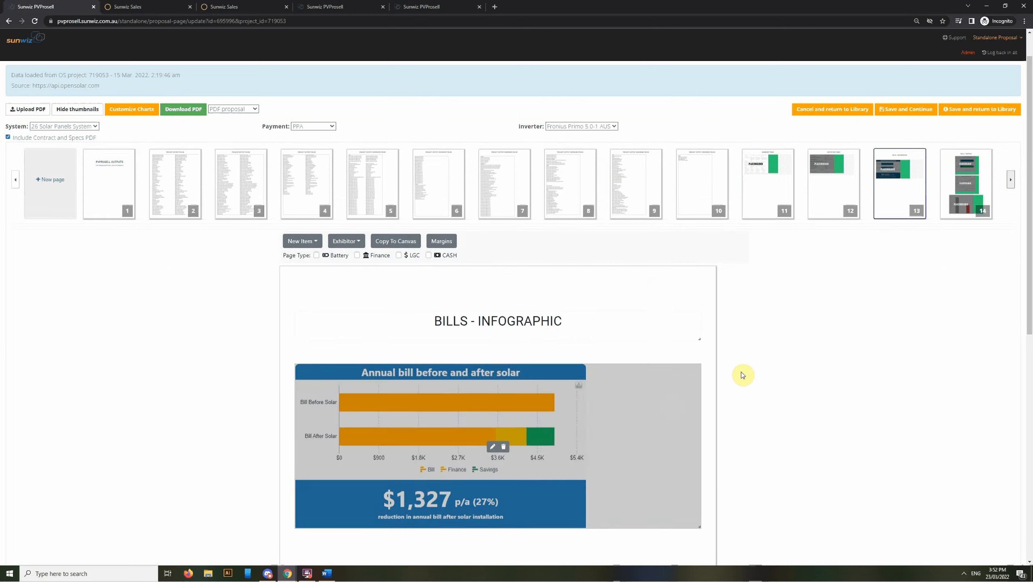
{"action": "scroll", "coordinate": [689, 333], "scroll_direction": "down", "scroll_amount": 3}
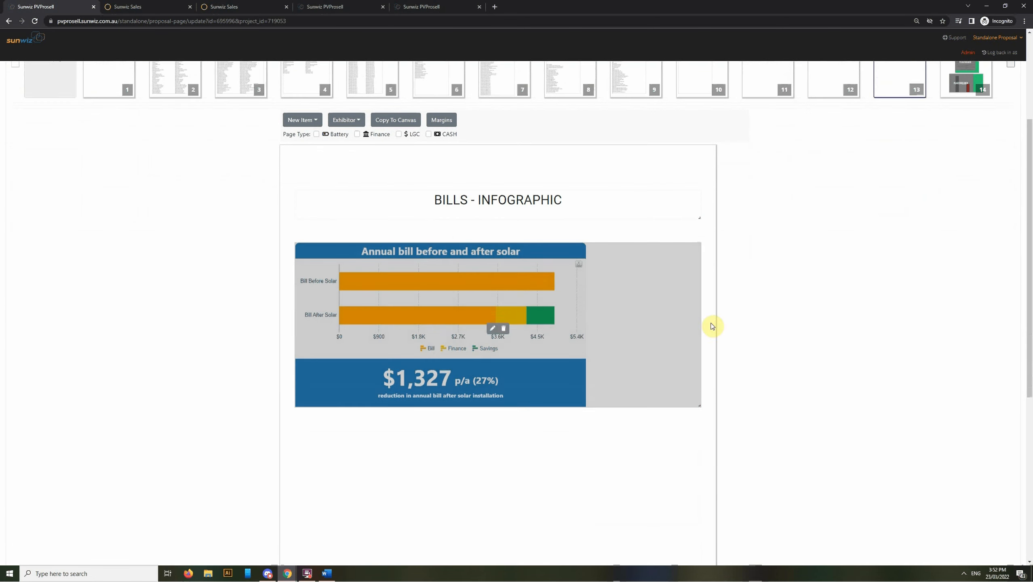
{"action": "scroll", "coordinate": [748, 321], "scroll_direction": "up", "scroll_amount": 4}
{"action": "scroll", "coordinate": [672, 407], "scroll_direction": "down", "scroll_amount": 1}
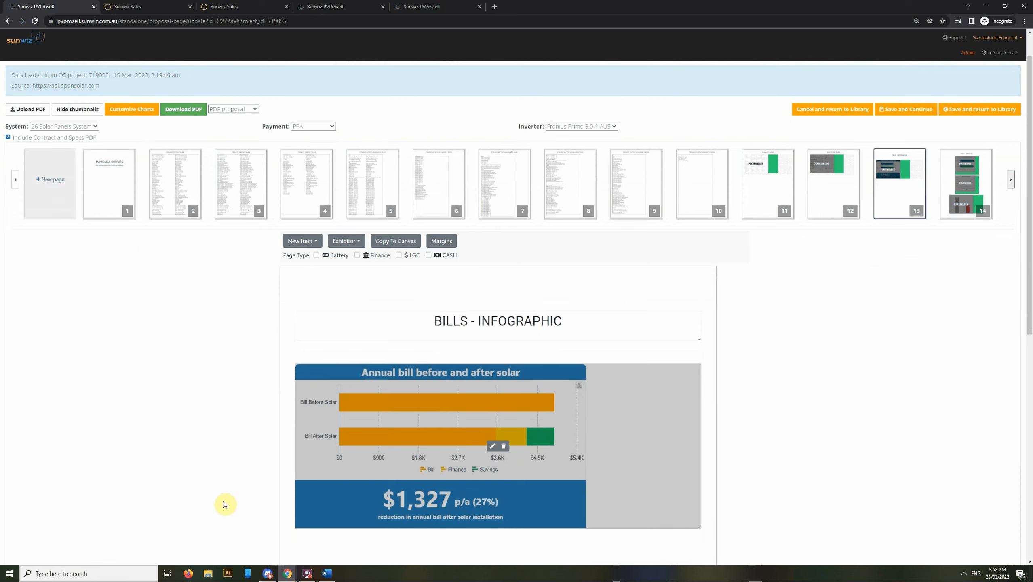
{"action": "left_click", "coordinate": [965, 183]}
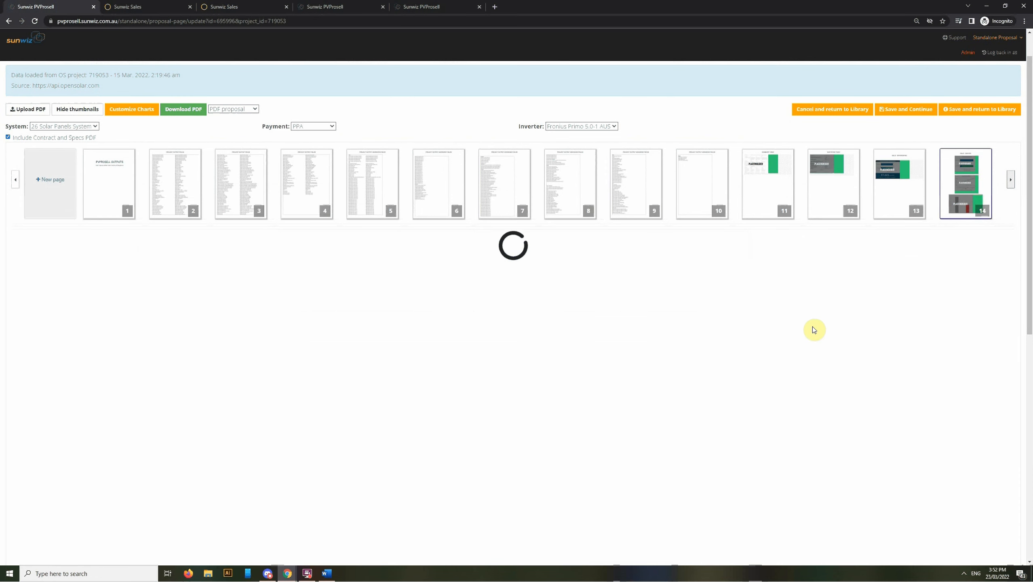
{"action": "scroll", "coordinate": [770, 408], "scroll_direction": "down", "scroll_amount": 3}
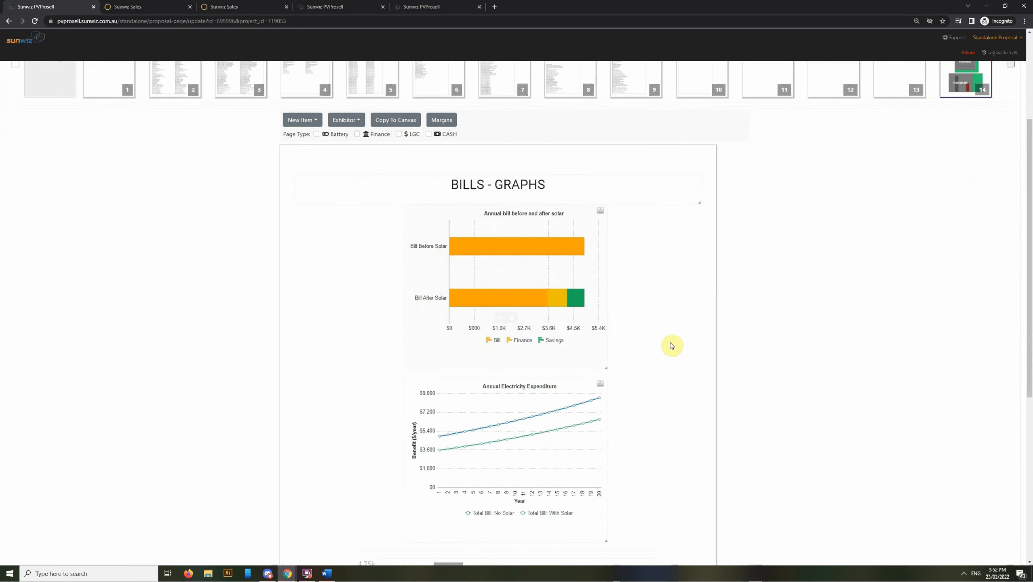
{"action": "scroll", "coordinate": [656, 351], "scroll_direction": "down", "scroll_amount": 5}
{"action": "scroll", "coordinate": [666, 348], "scroll_direction": "down", "scroll_amount": 1}
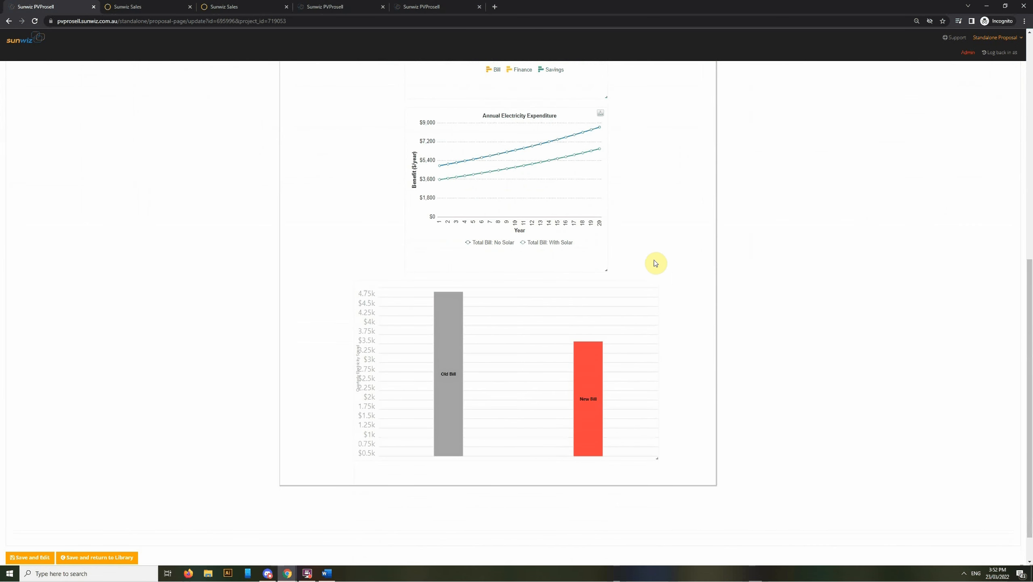
{"action": "mouse_move", "coordinate": [604, 323]}
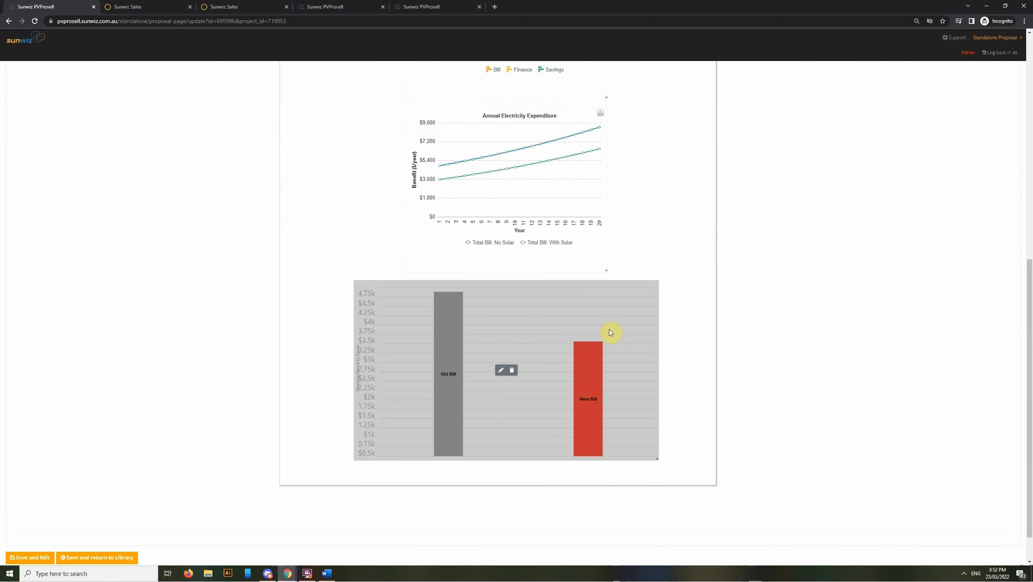
{"action": "scroll", "coordinate": [610, 329], "scroll_direction": "up", "scroll_amount": 7}
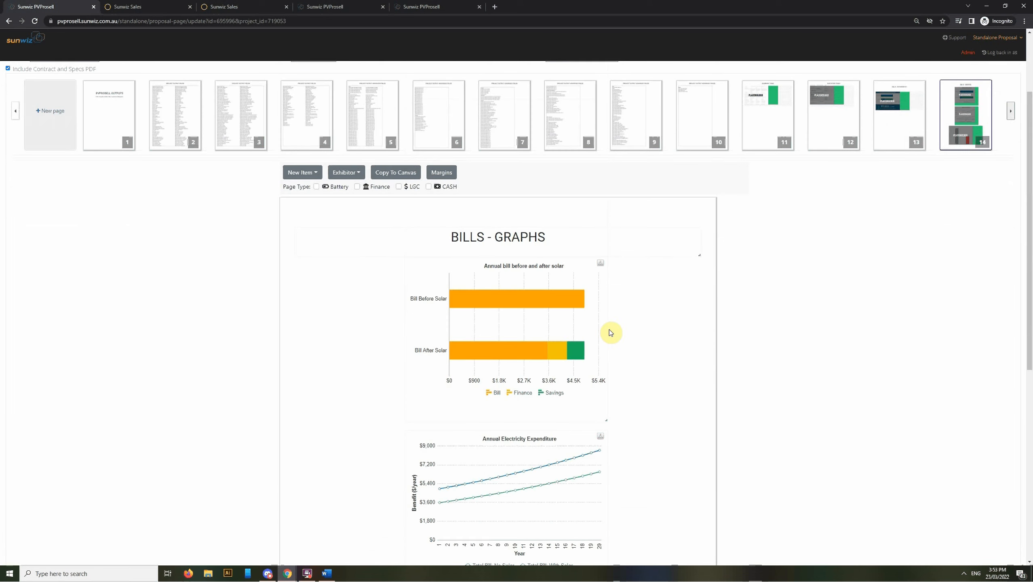
Advance the thumbnails to page 29 and open page 17, Cash Flow - Graphs
{"action": "left_click", "coordinate": [1008, 116]}
{"action": "left_click", "coordinate": [1008, 116]}
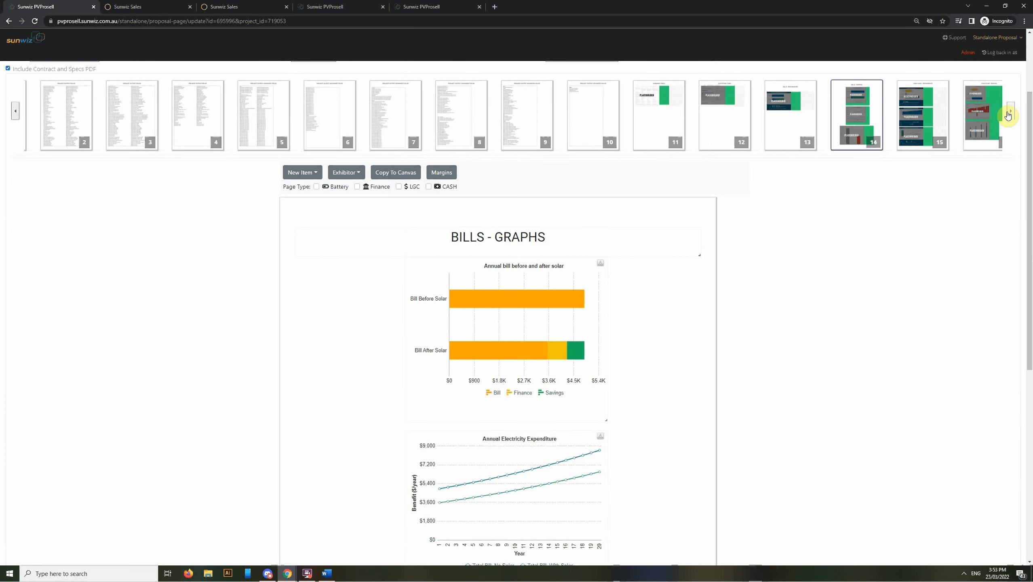
{"action": "left_click", "coordinate": [1008, 115]}
{"action": "left_click", "coordinate": [1008, 115]}
{"action": "left_click", "coordinate": [1008, 115]}
{"action": "left_click", "coordinate": [1008, 116]}
{"action": "left_click", "coordinate": [1009, 116]}
{"action": "left_click", "coordinate": [1008, 115]}
{"action": "left_click", "coordinate": [1008, 116]}
{"action": "left_click", "coordinate": [1008, 115]}
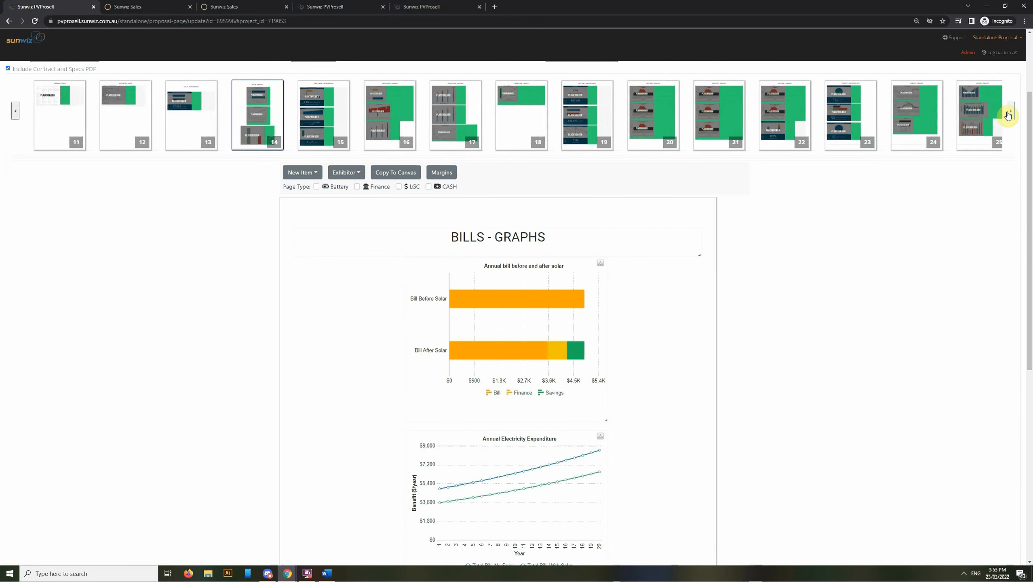
{"action": "left_click", "coordinate": [1008, 115]}
{"action": "left_click", "coordinate": [1008, 116]}
{"action": "left_click", "coordinate": [1008, 116]}
{"action": "left_click", "coordinate": [1008, 116]}
{"action": "left_click", "coordinate": [1008, 116]}
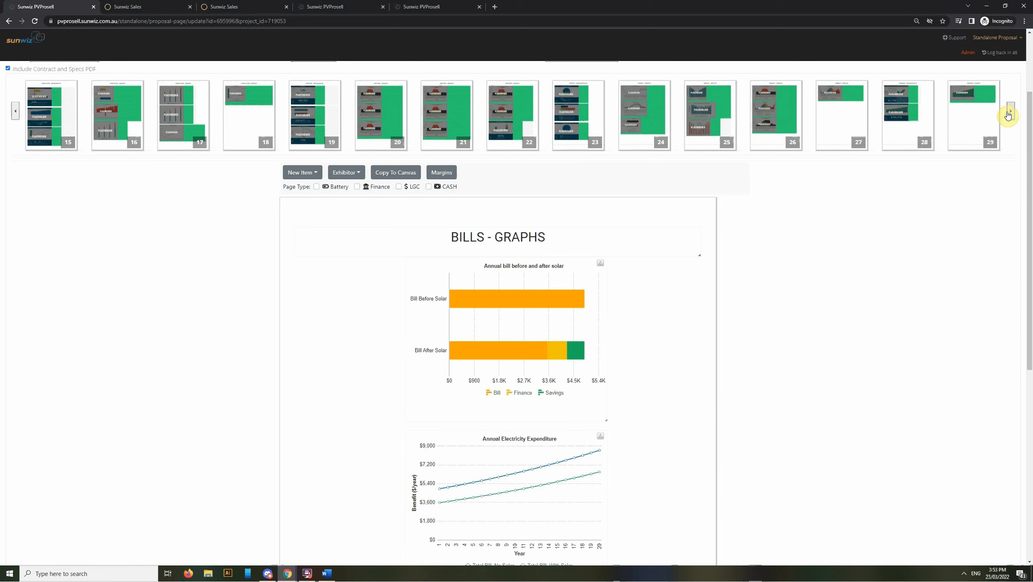
{"action": "left_click", "coordinate": [42, 151]}
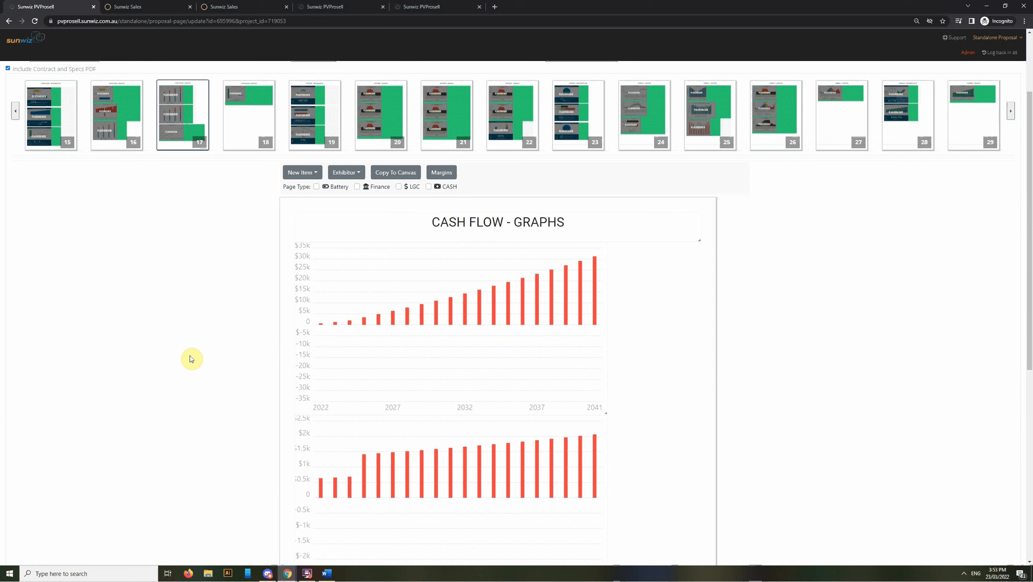
{"action": "scroll", "coordinate": [192, 358], "scroll_direction": "up", "scroll_amount": 3}
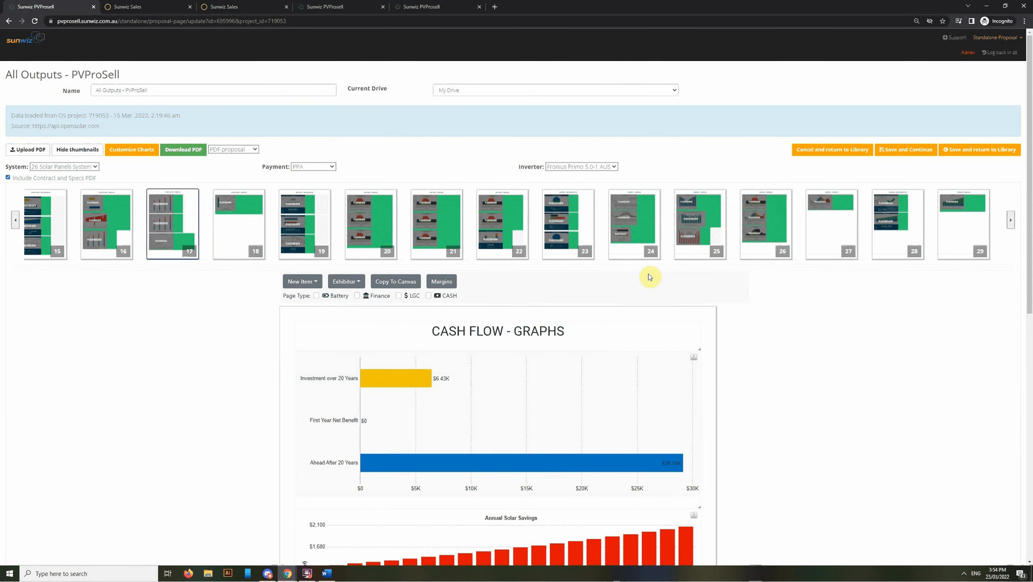
In the chart colour settings, set the primary colour to bright pink
{"action": "left_click", "coordinate": [1011, 40]}
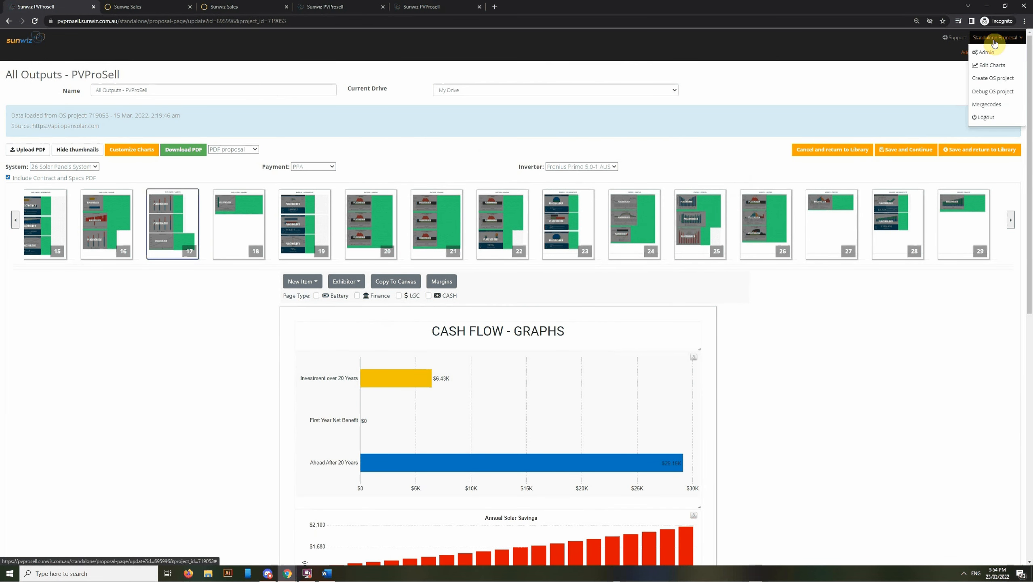
{"action": "left_click", "coordinate": [991, 65]}
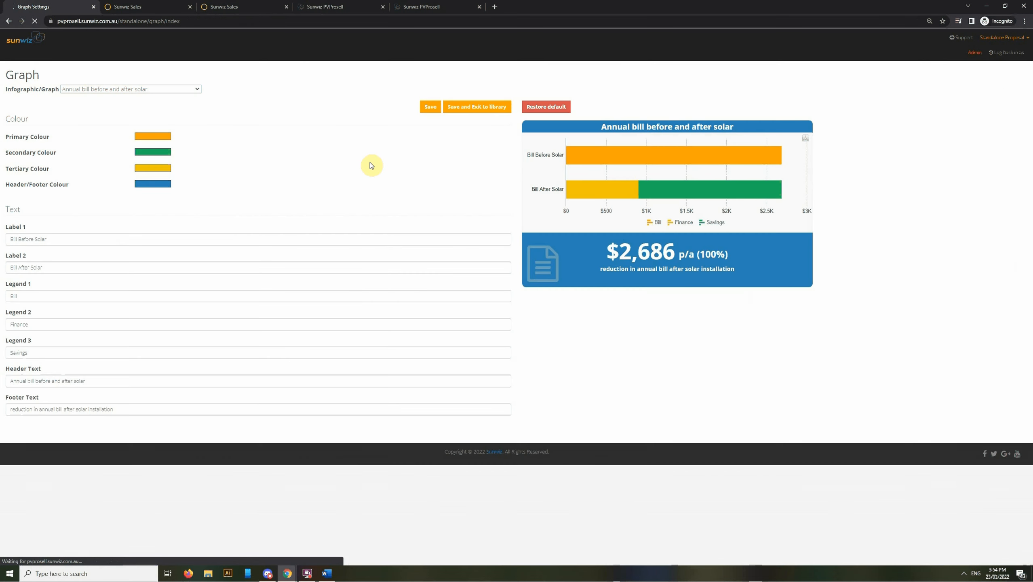
{"action": "left_click", "coordinate": [165, 141]}
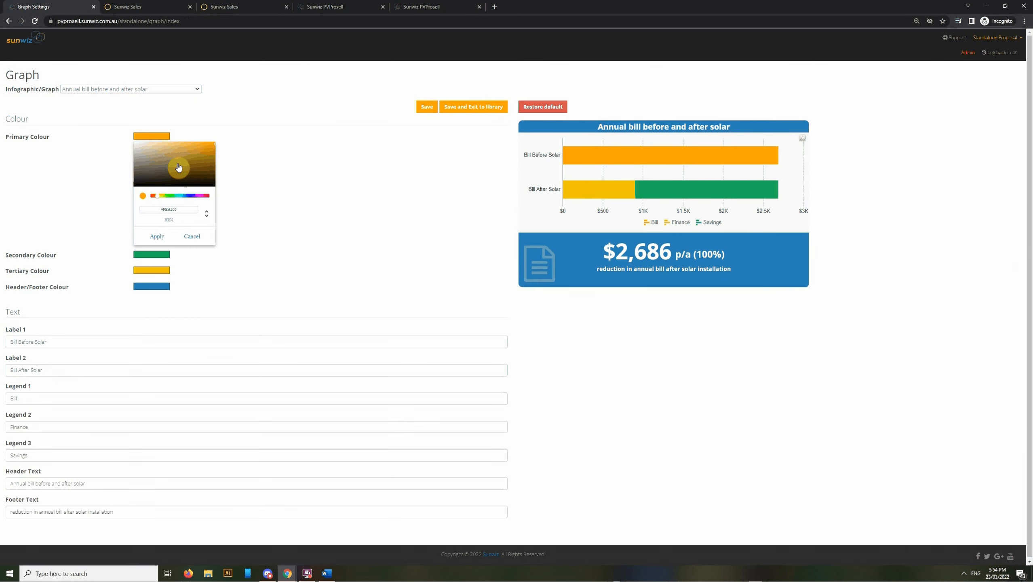
{"action": "left_click", "coordinate": [198, 159]}
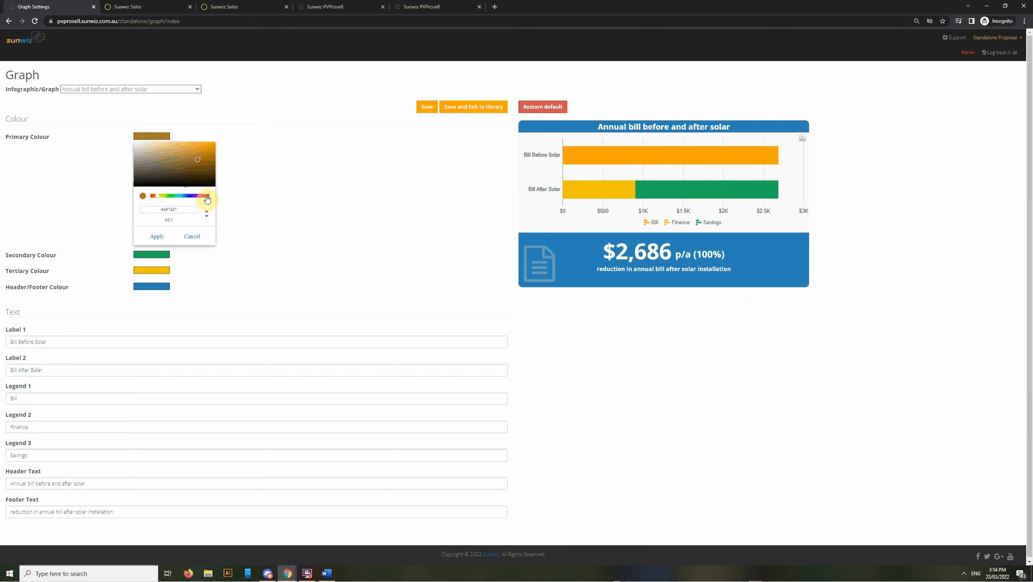
{"action": "left_click", "coordinate": [201, 195]}
{"action": "left_click", "coordinate": [206, 146]}
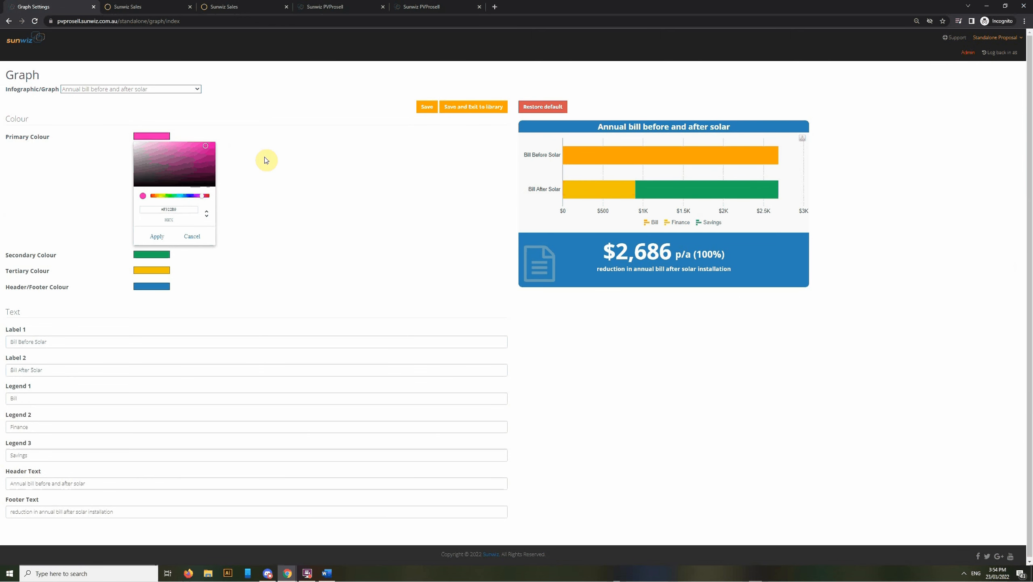
{"action": "left_click", "coordinate": [156, 237]}
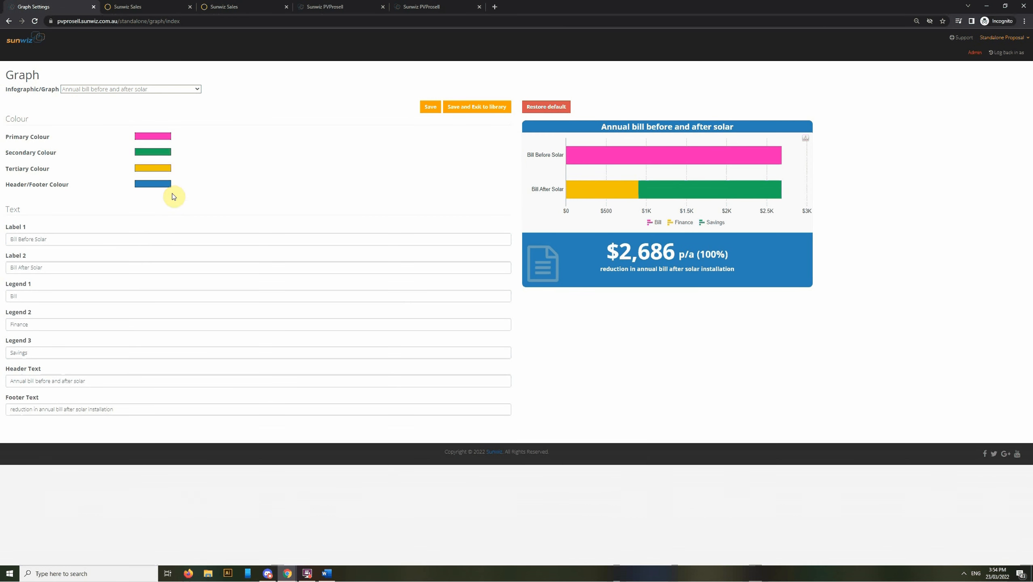
Set the secondary colour to bright blue and check the graph list without changes
{"action": "left_click", "coordinate": [158, 155]}
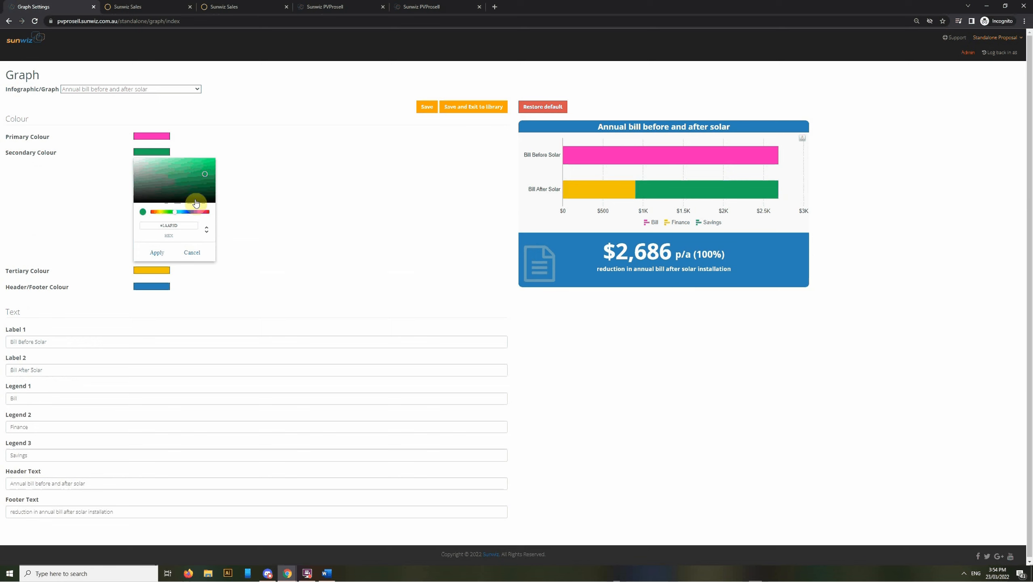
{"action": "left_click", "coordinate": [186, 212]}
{"action": "left_click", "coordinate": [196, 167]}
{"action": "left_click", "coordinate": [157, 252]}
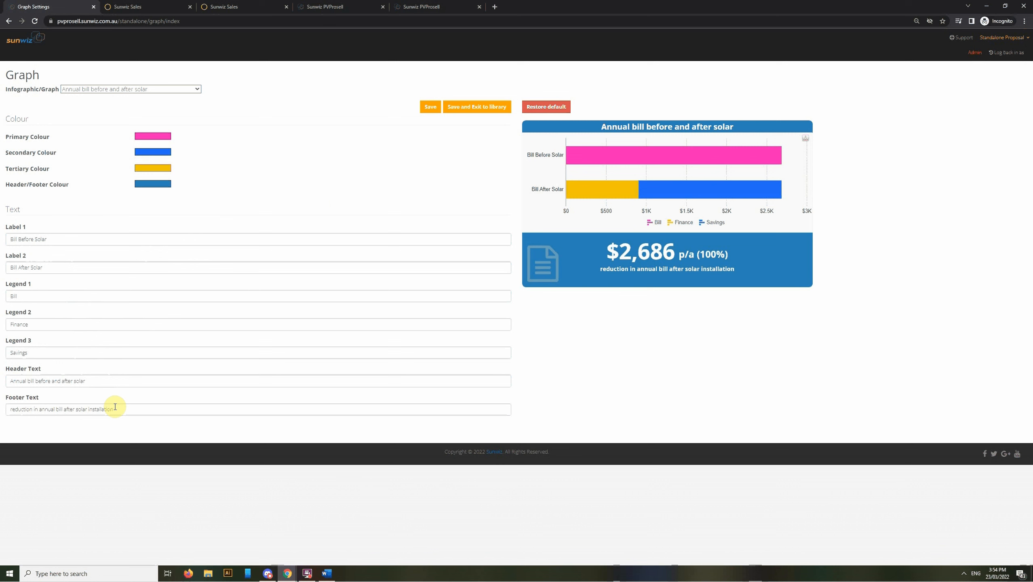
{"action": "left_click", "coordinate": [194, 89]}
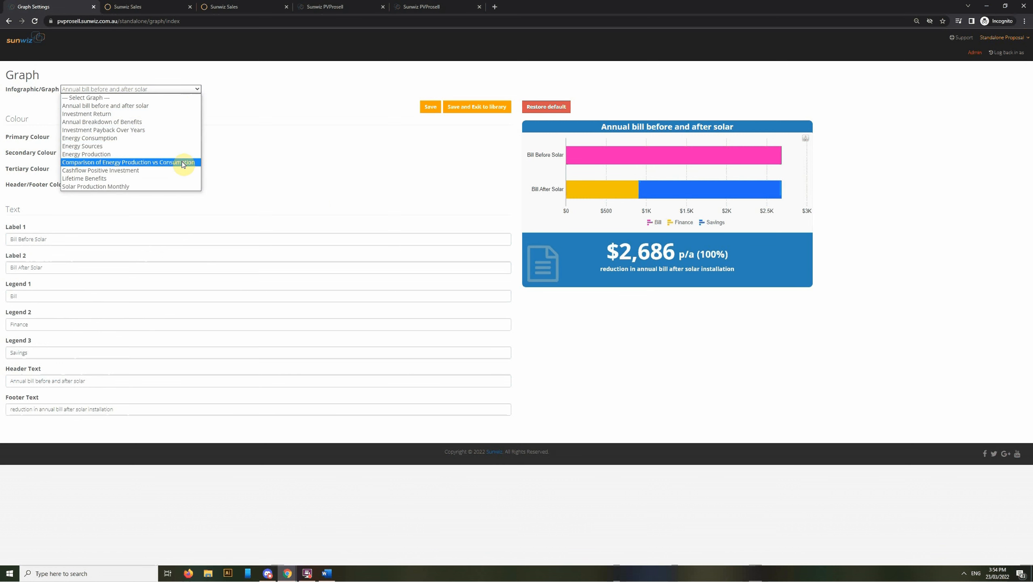
{"action": "left_click", "coordinate": [376, 203]}
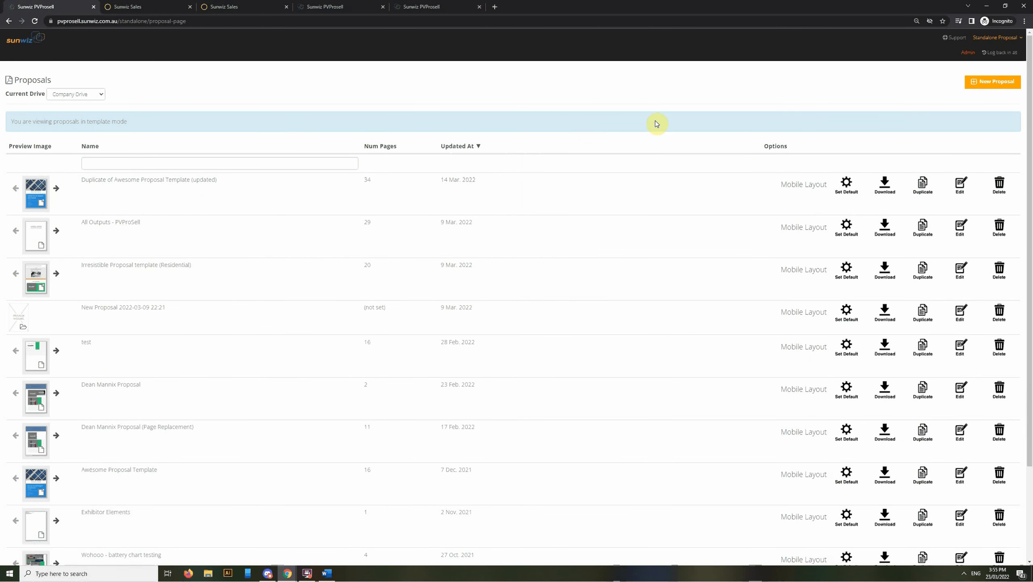
Create a new proposal template named 'Testing template' and save it
{"action": "left_click", "coordinate": [992, 88]}
{"action": "triple_click", "coordinate": [152, 91]}
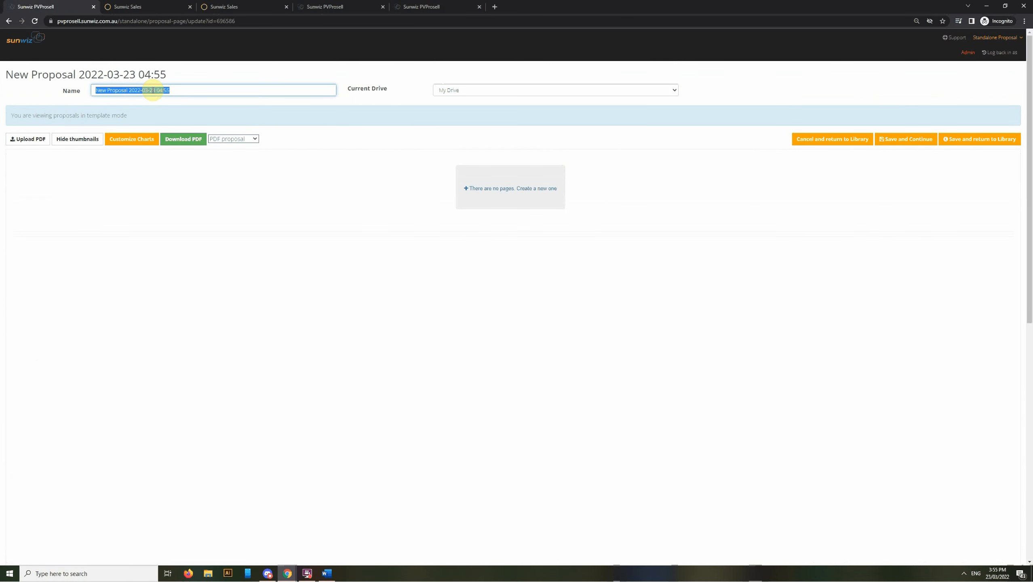
{"action": "type", "text": "Testing template"}
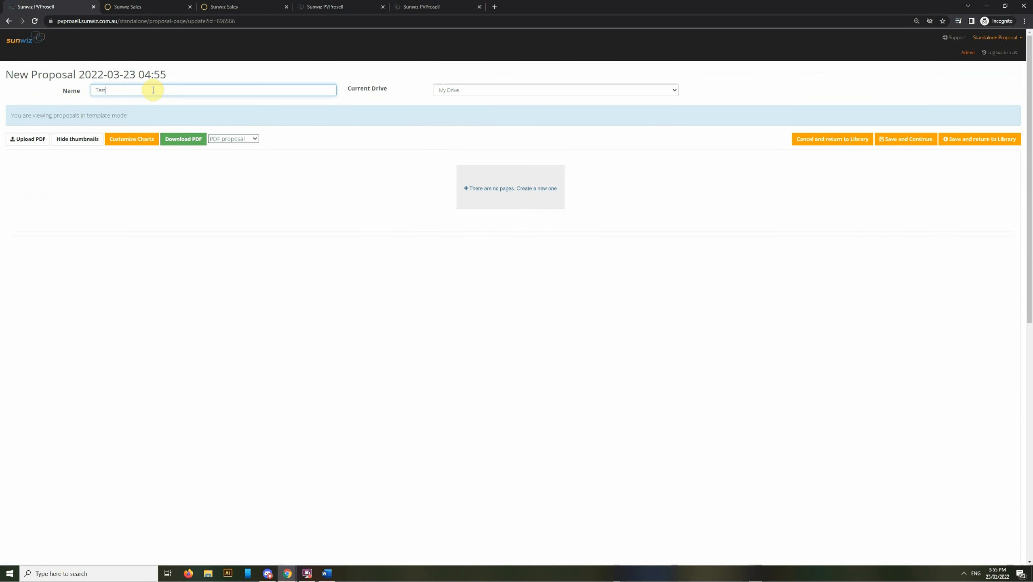
{"action": "left_click", "coordinate": [403, 118]}
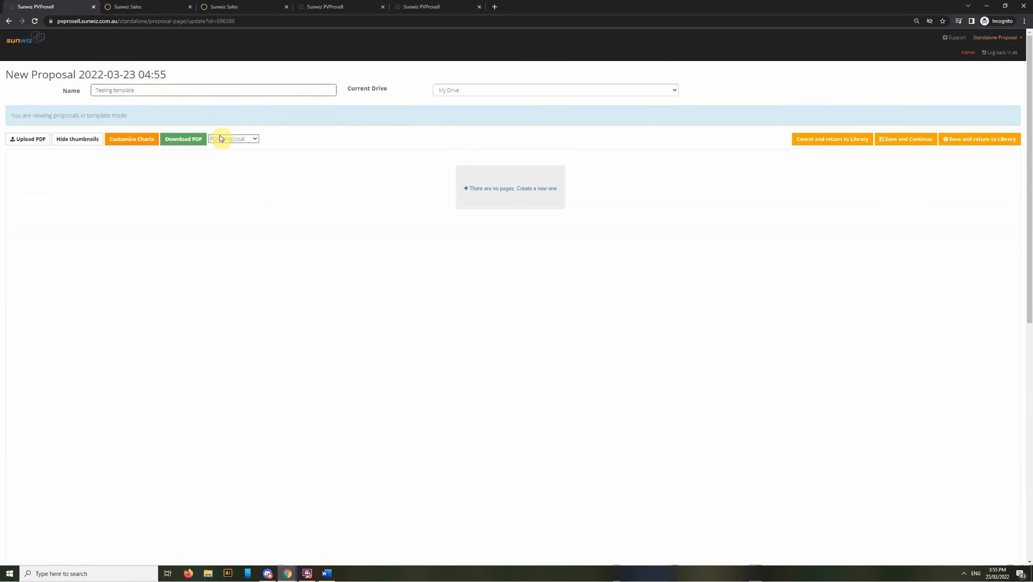
{"action": "left_click", "coordinate": [905, 141]}
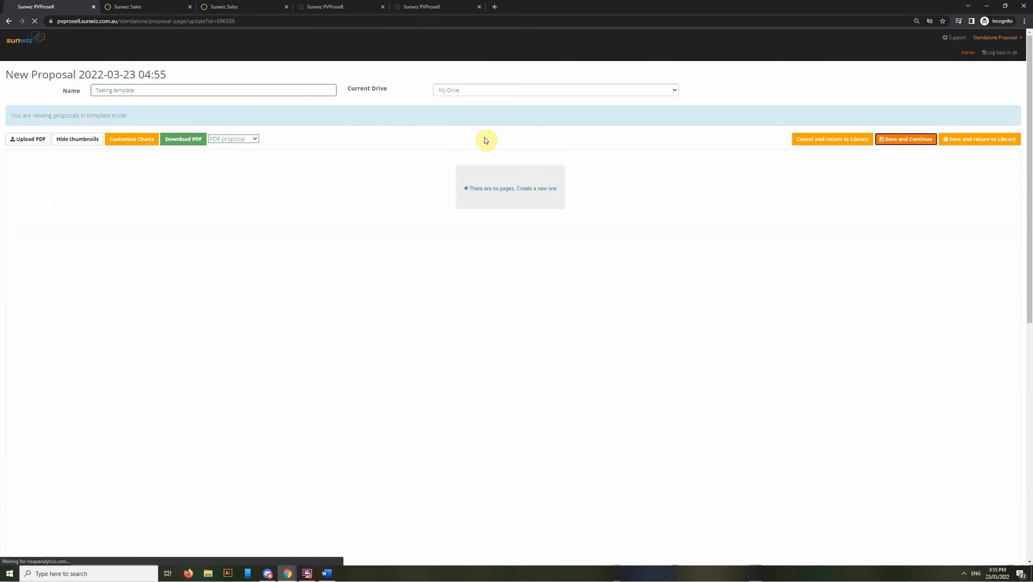
Add a blank page named 'Page 1' and open it for editing
{"action": "left_click", "coordinate": [468, 224]}
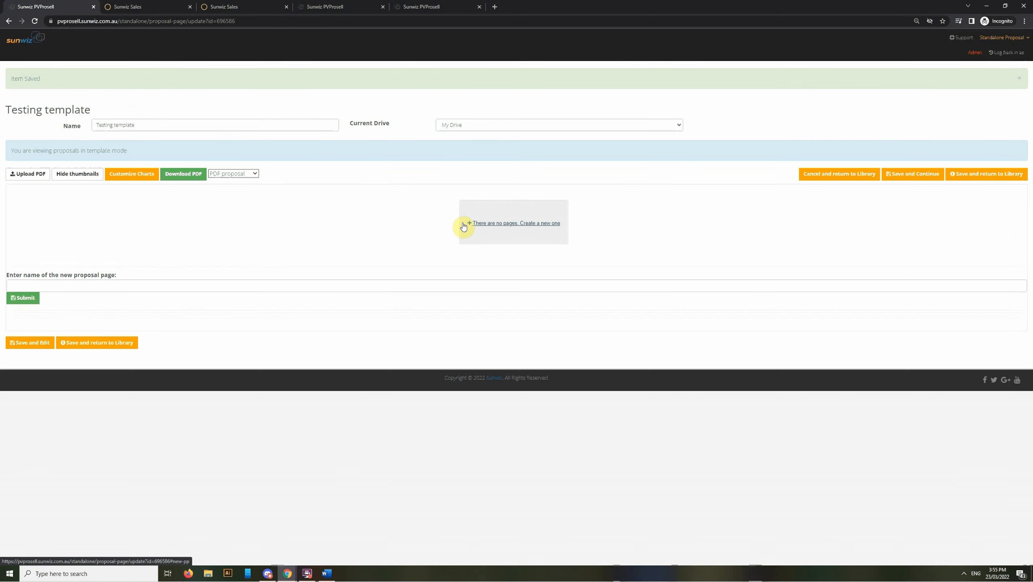
{"action": "left_click", "coordinate": [139, 287]}
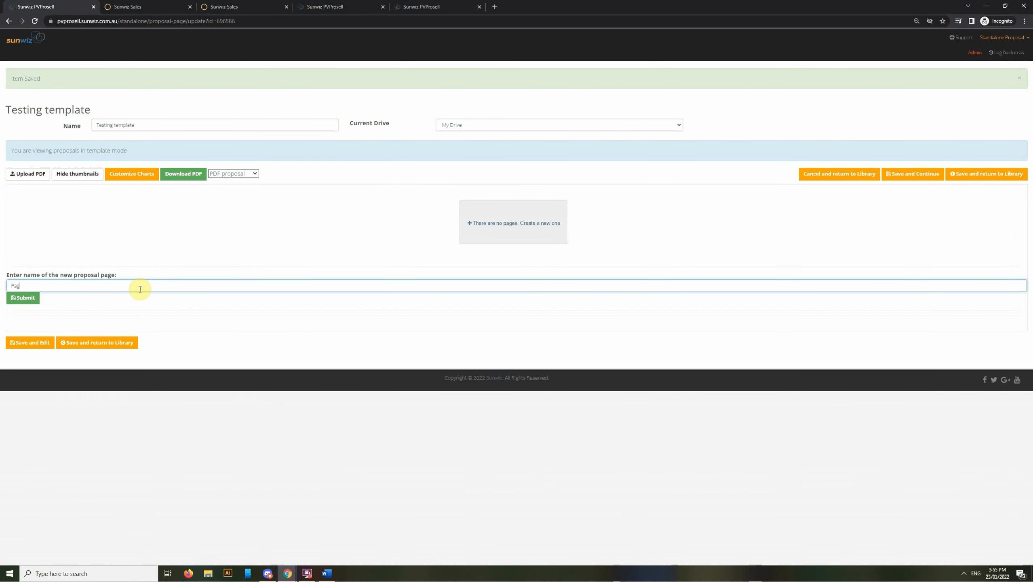
{"action": "type", "text": "Page 1"}
{"action": "left_click", "coordinate": [23, 298]}
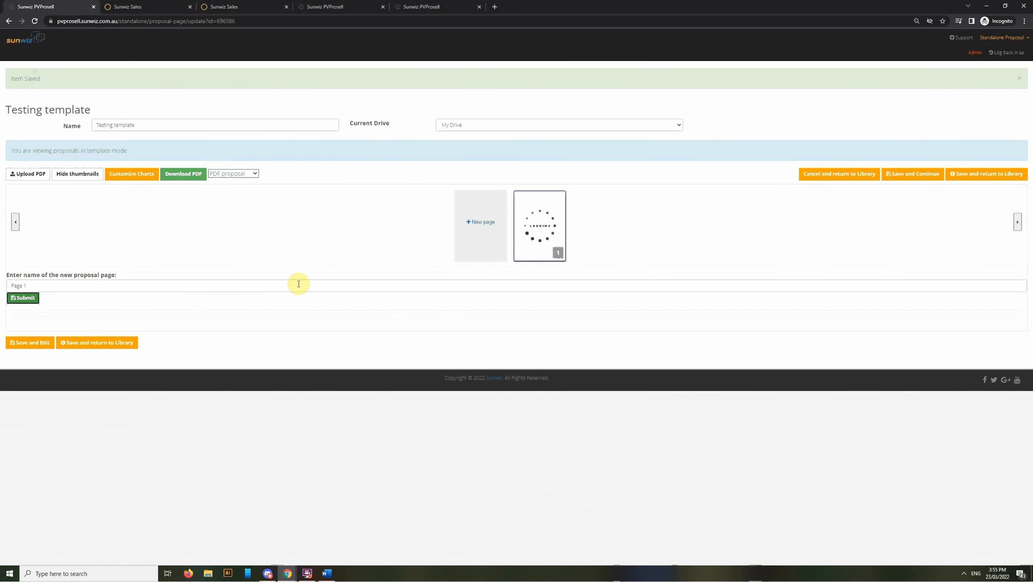
{"action": "left_click", "coordinate": [538, 257]}
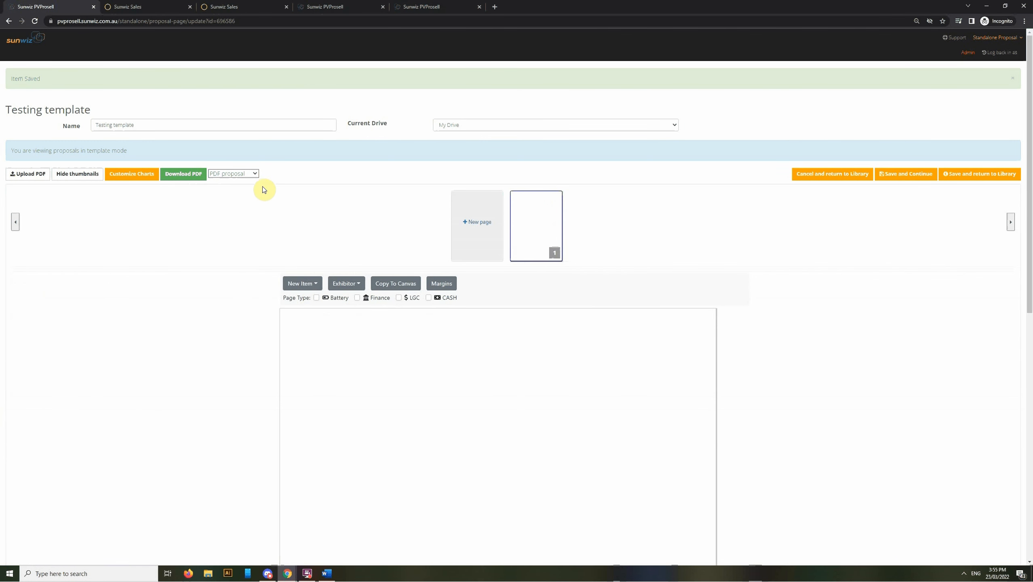
{"action": "left_click", "coordinate": [244, 176]}
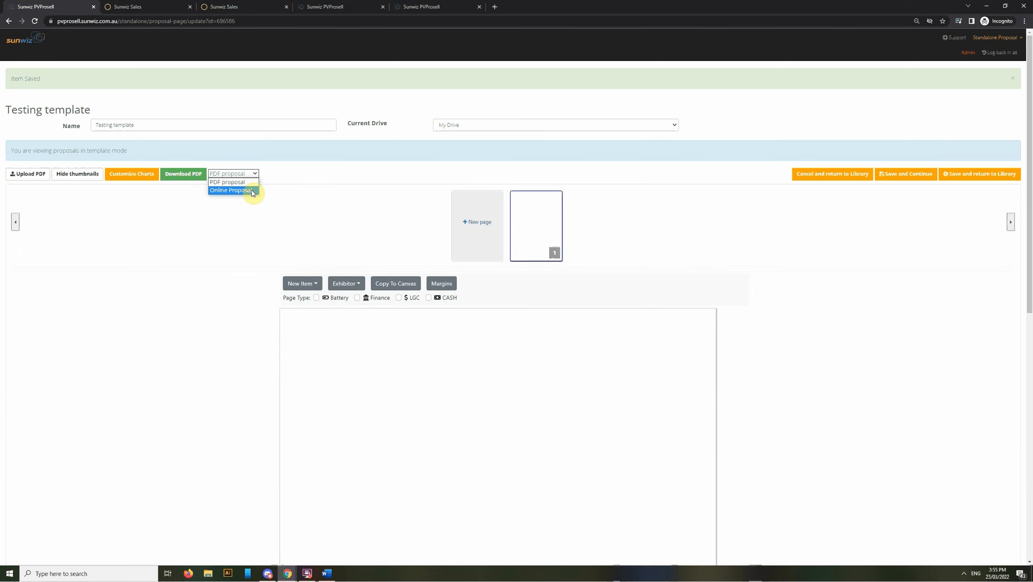
Make the template an Online Proposal and add a page named 'Test page'
{"action": "left_click", "coordinate": [253, 193]}
{"action": "left_click", "coordinate": [516, 196]}
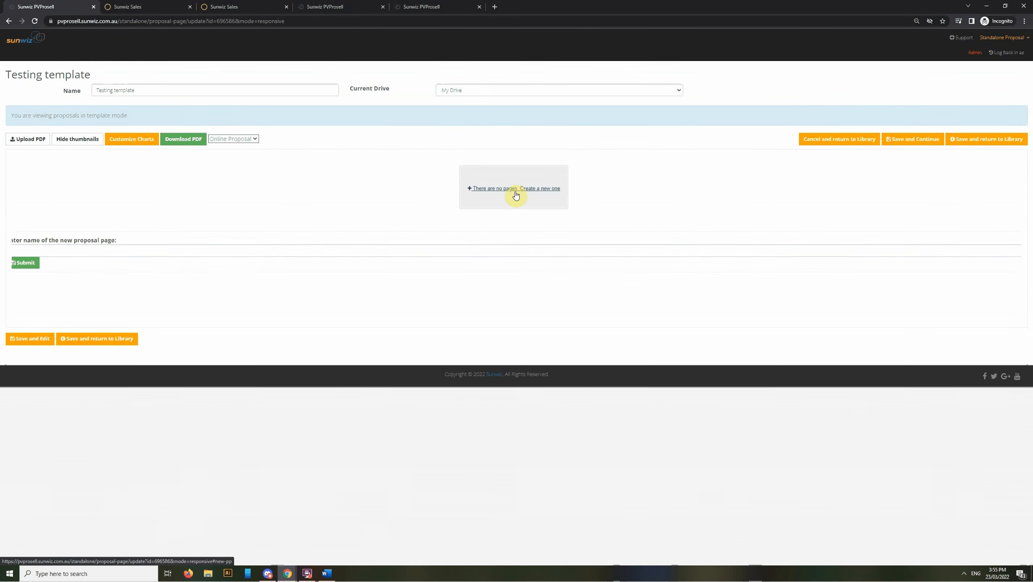
{"action": "left_click", "coordinate": [101, 253]}
{"action": "type", "text": "Test pag"}
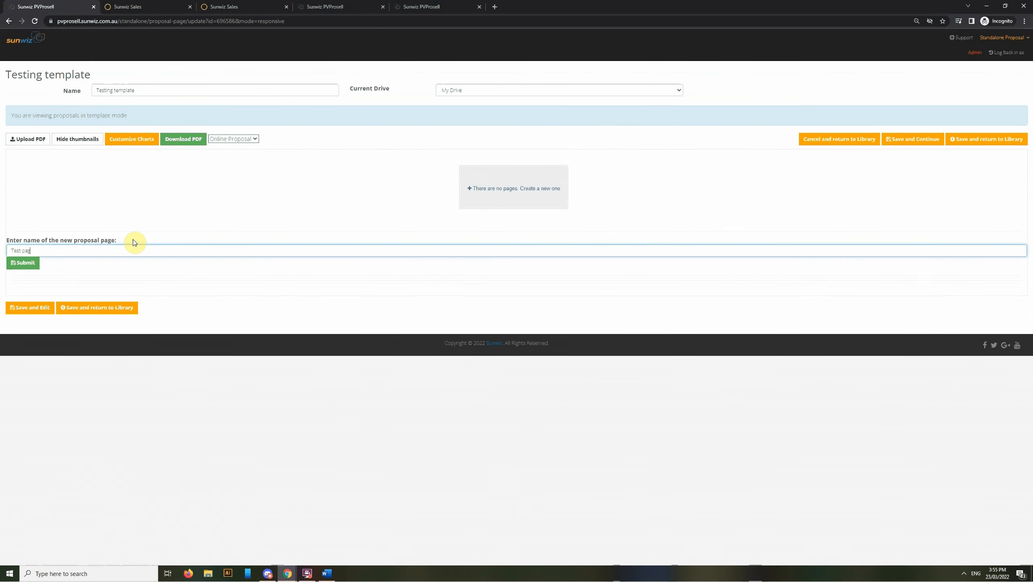
{"action": "type", "text": "e"}
{"action": "left_click", "coordinate": [23, 263]}
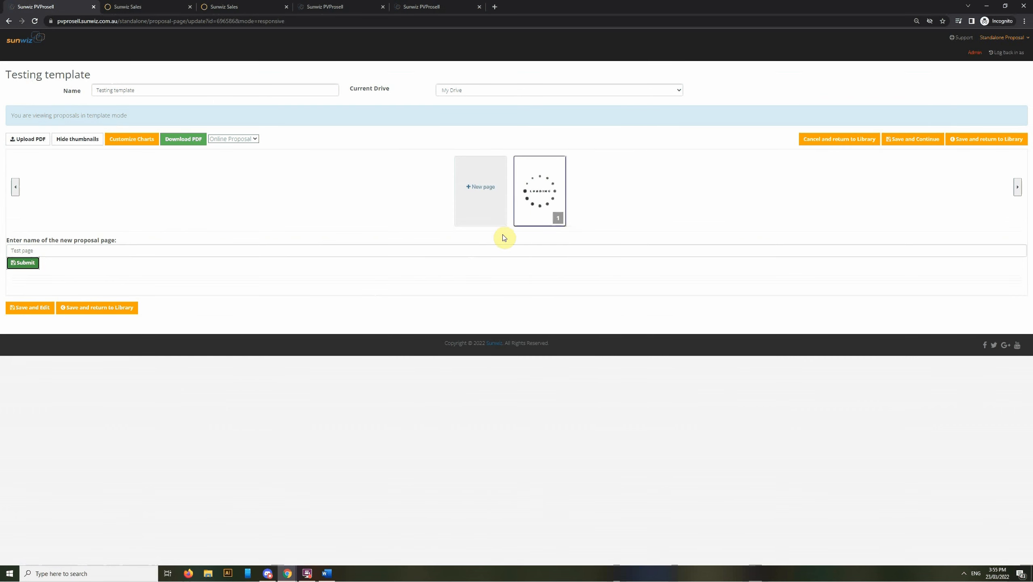
Set the page layout to PC version, keeping the Online Proposal format
{"action": "mouse_move", "coordinate": [532, 226]}
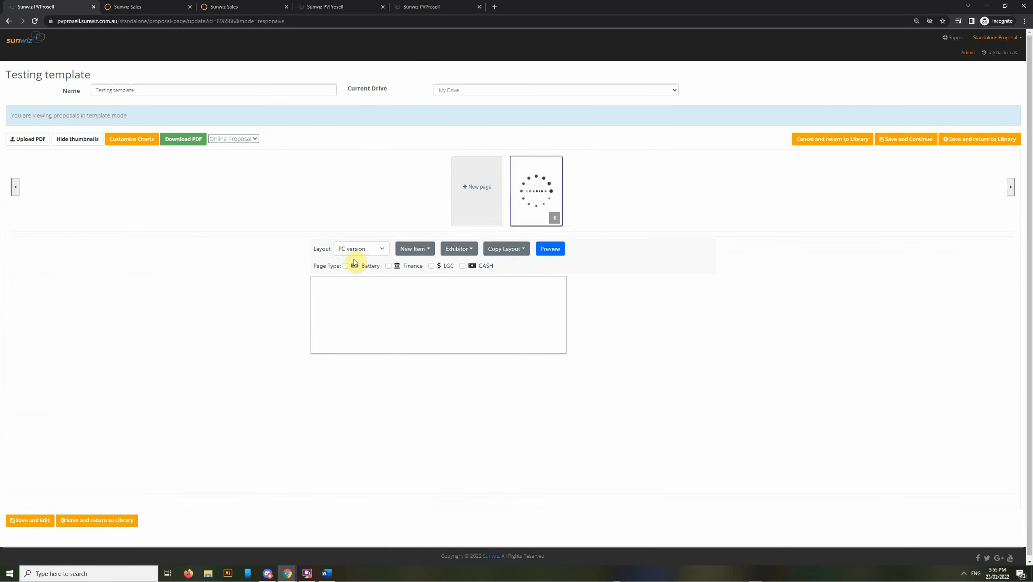
{"action": "left_click", "coordinate": [361, 248]}
{"action": "left_click", "coordinate": [366, 269]}
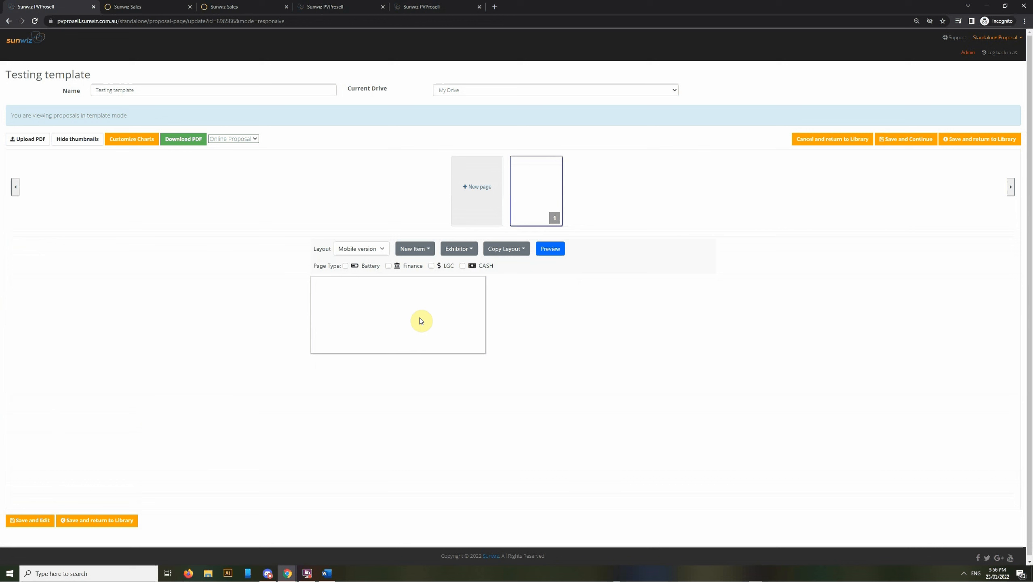
{"action": "left_click", "coordinate": [240, 138]}
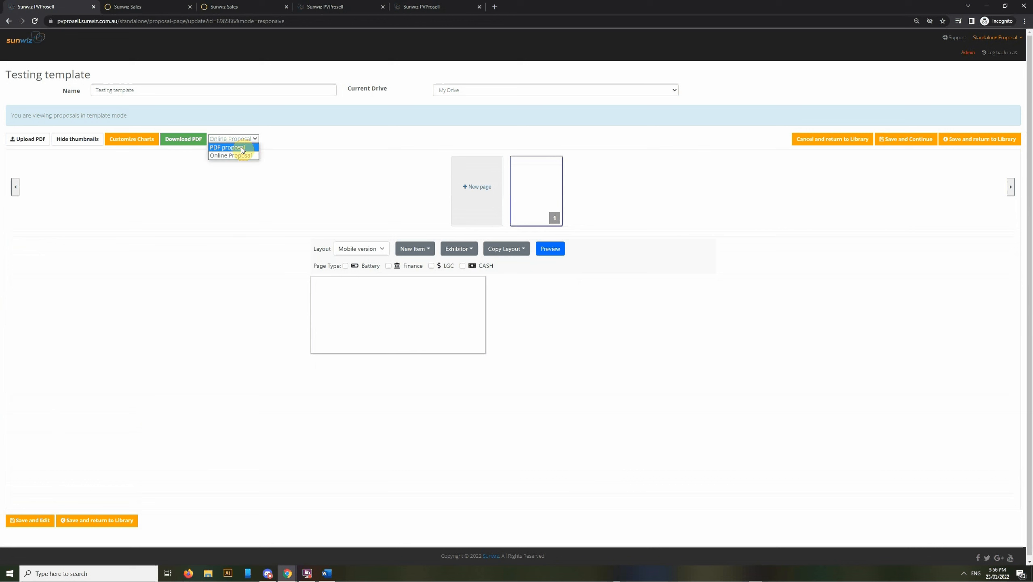
{"action": "left_click", "coordinate": [279, 192]}
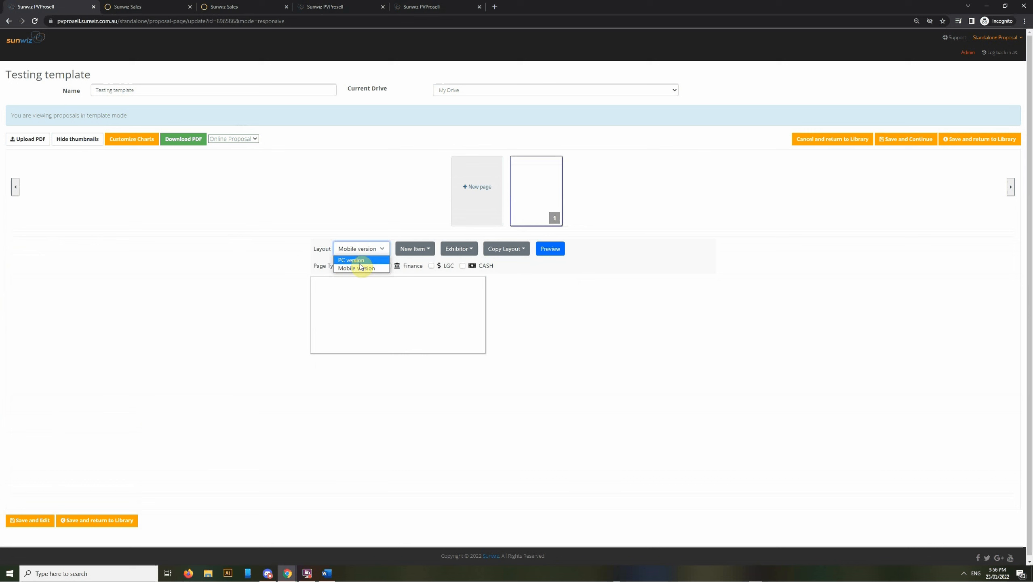
{"action": "left_click", "coordinate": [357, 260]}
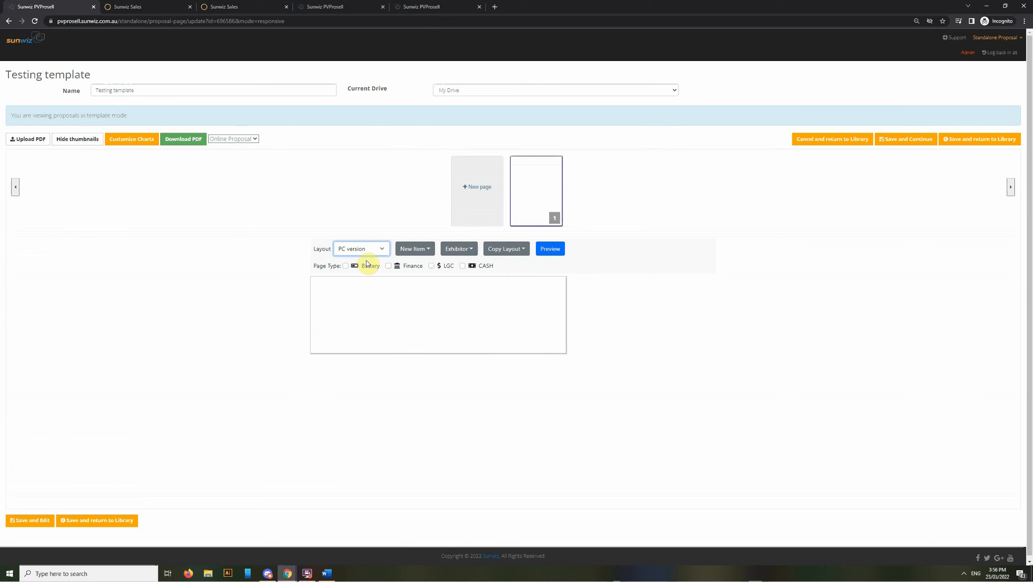
{"action": "left_click", "coordinate": [387, 204]}
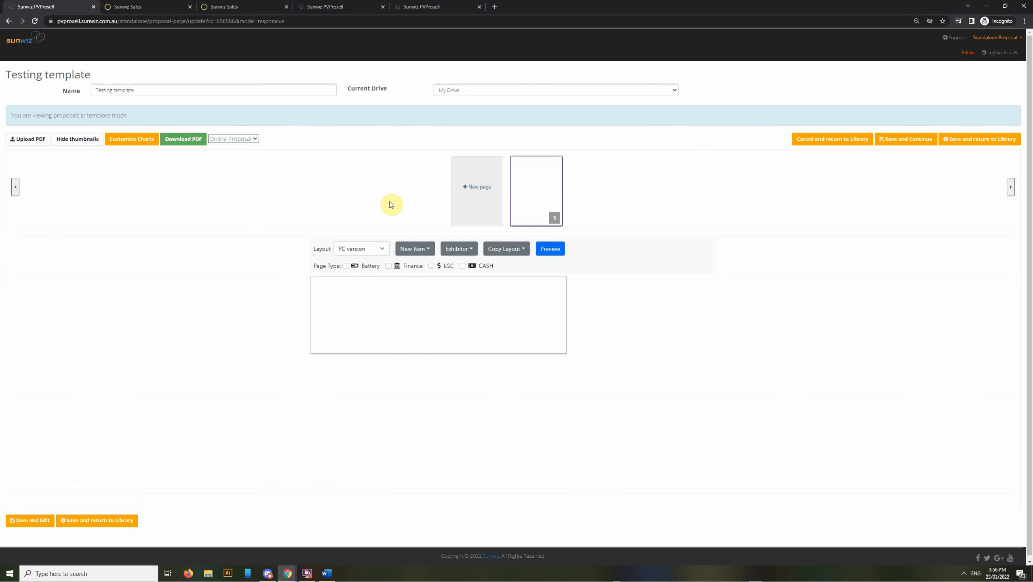